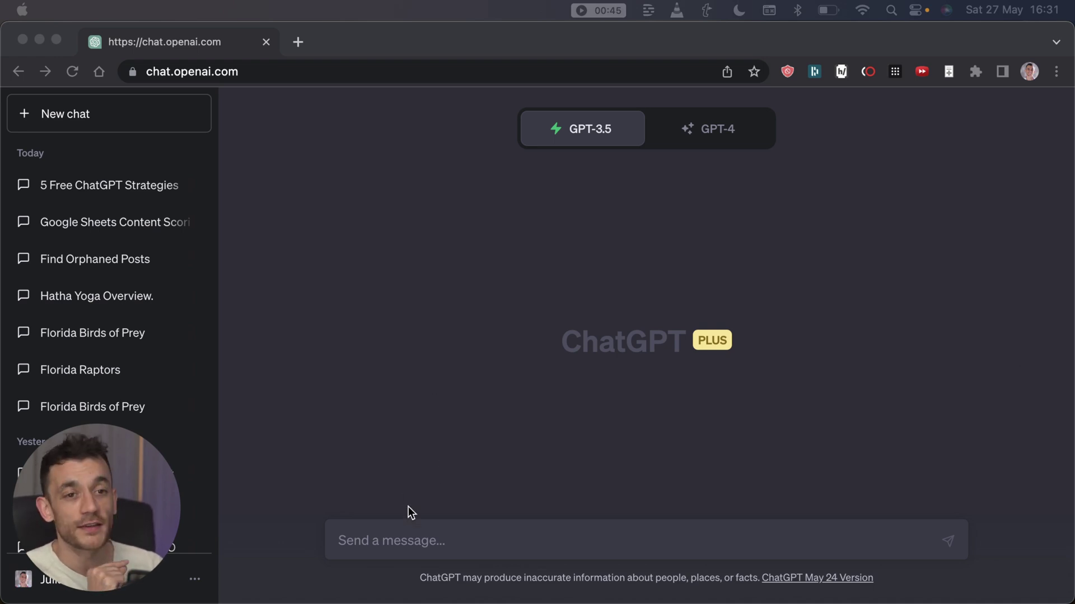
- Search Google for 'why do birds wiggle' and open the Chipper Birds featured-snippet result
{"action": "left_click", "coordinate": [298, 42]}
{"action": "type", "text": "why do birds wiggle?"}
{"action": "key", "text": "Return"}
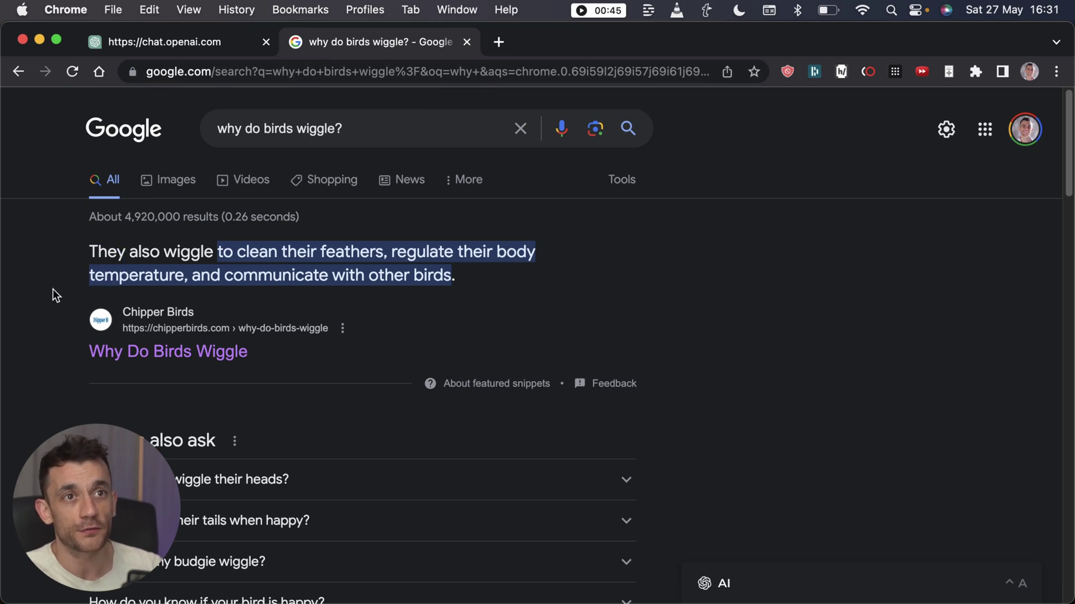
{"action": "left_click_drag", "start_coordinate": [42, 340], "coordinate": [384, 363]}
{"action": "left_click", "coordinate": [154, 351]}
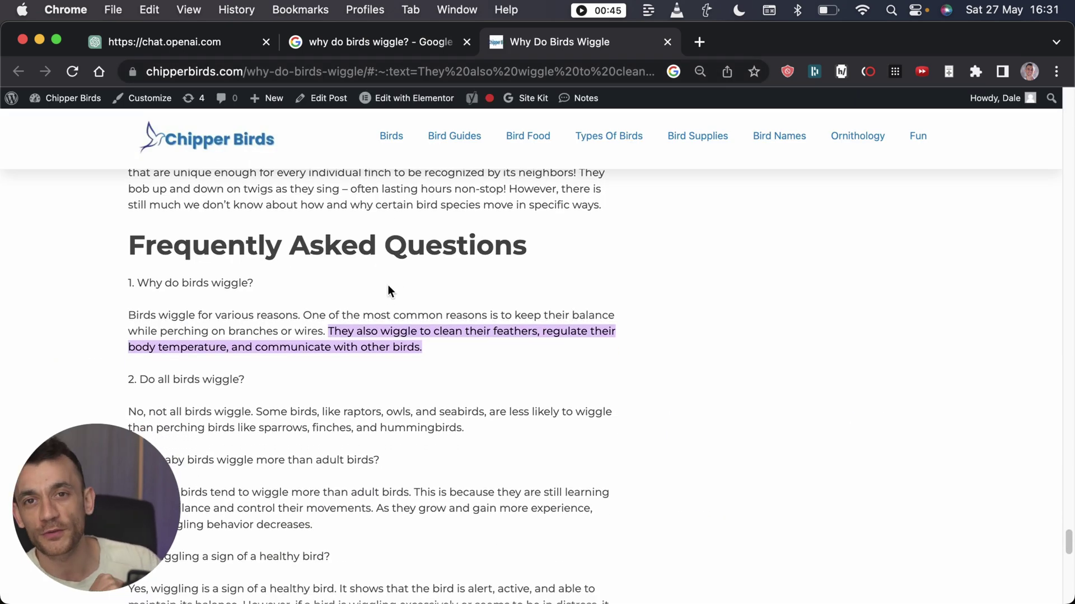
- Compare the article's FAQ answer with the Google search, then return to the article
{"action": "left_click_drag", "start_coordinate": [122, 233], "coordinate": [513, 344]}
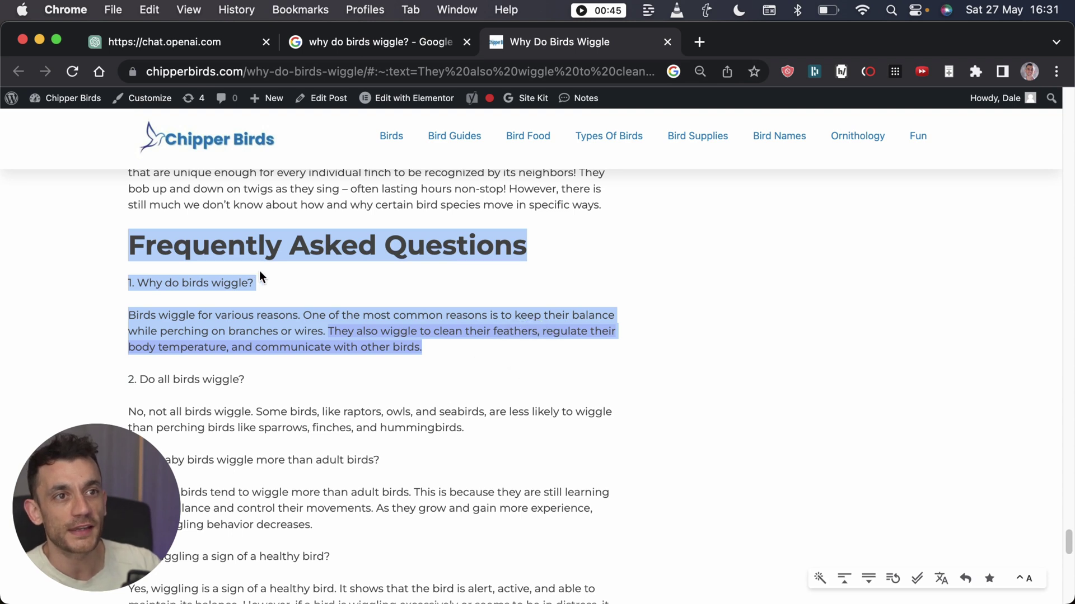
{"action": "left_click_drag", "start_coordinate": [132, 290], "coordinate": [451, 357]}
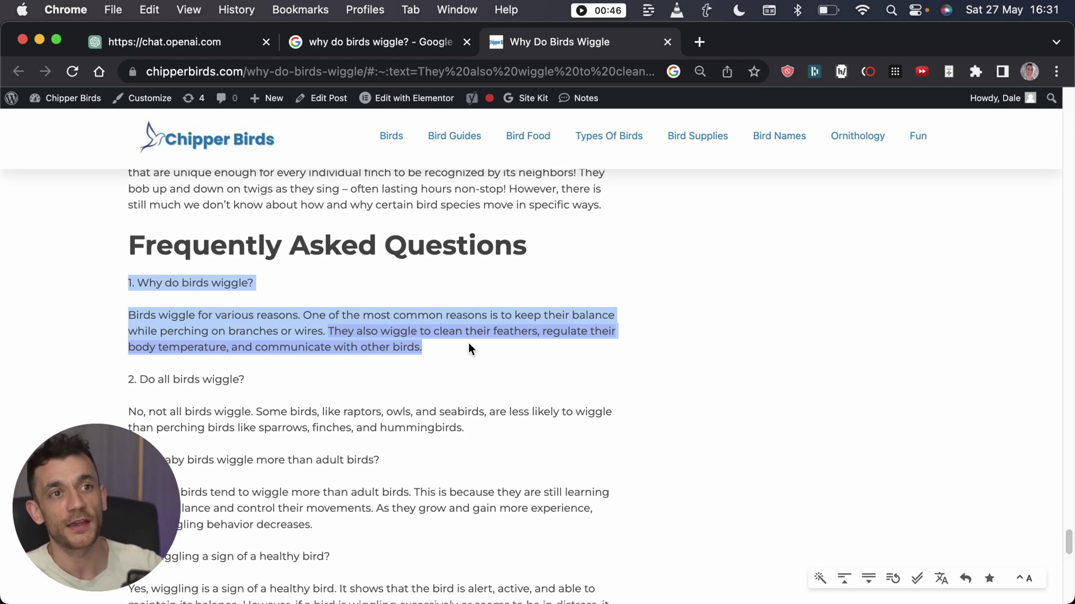
{"action": "left_click", "coordinate": [468, 342]}
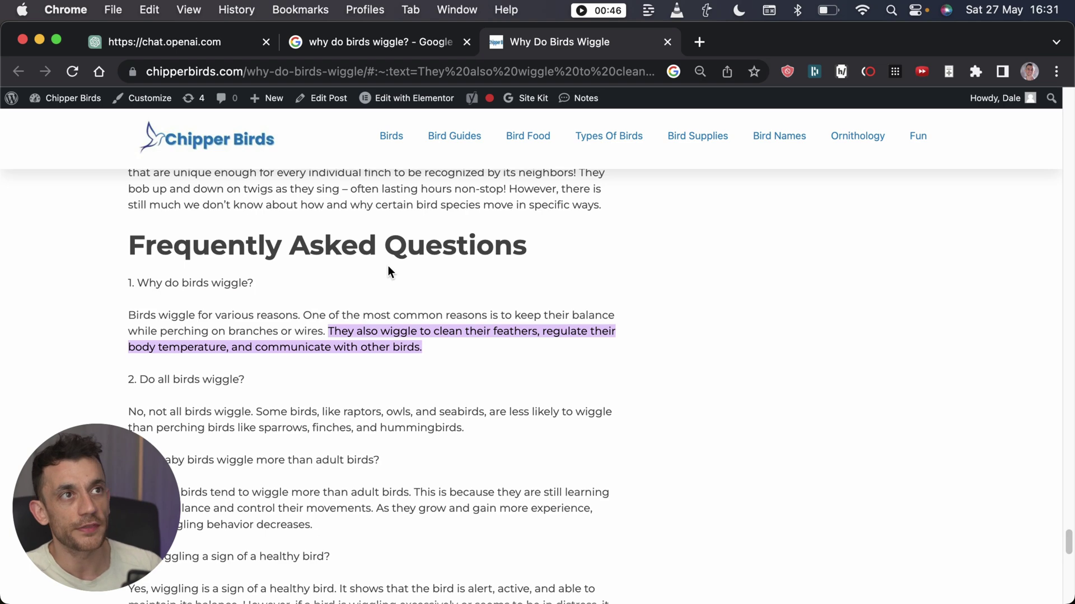
{"action": "key", "text": "ctrl+shift+Tab"}
{"action": "left_click", "coordinate": [305, 129]}
{"action": "triple_click", "coordinate": [427, 129]}
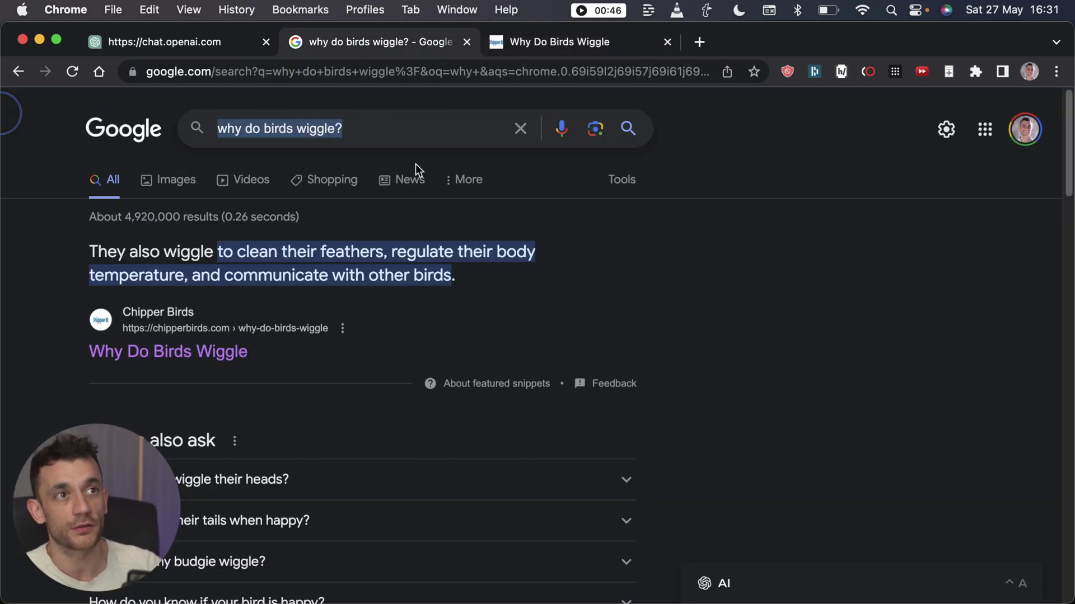
{"action": "left_click", "coordinate": [932, 287]}
{"action": "left_click", "coordinate": [533, 41]}
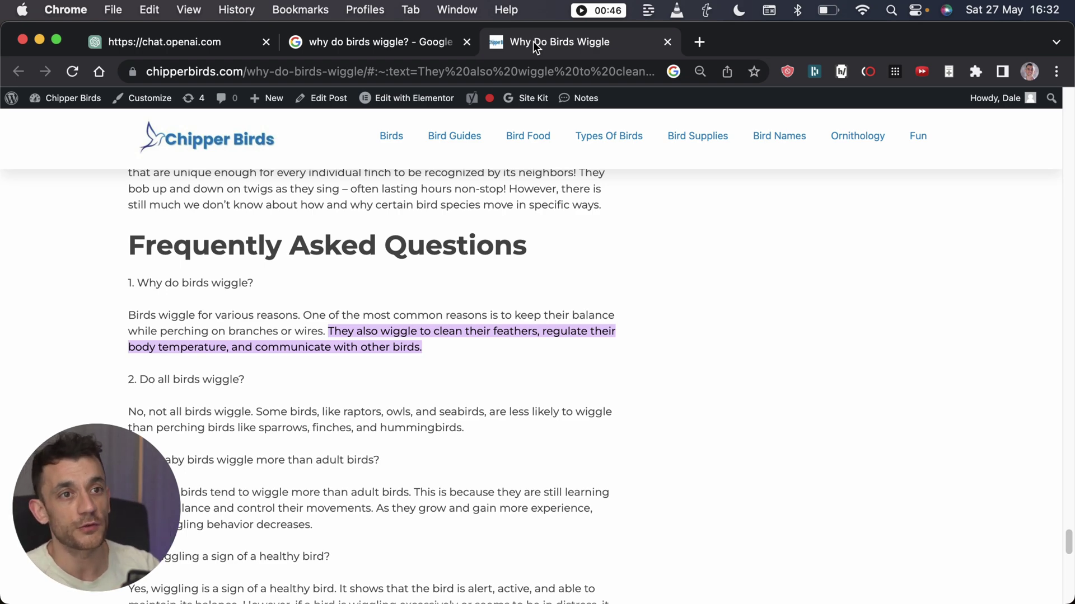
- View the article's page source and find the FAQPage schema Question and Answer entries
{"action": "key", "text": "alt+super+u"}
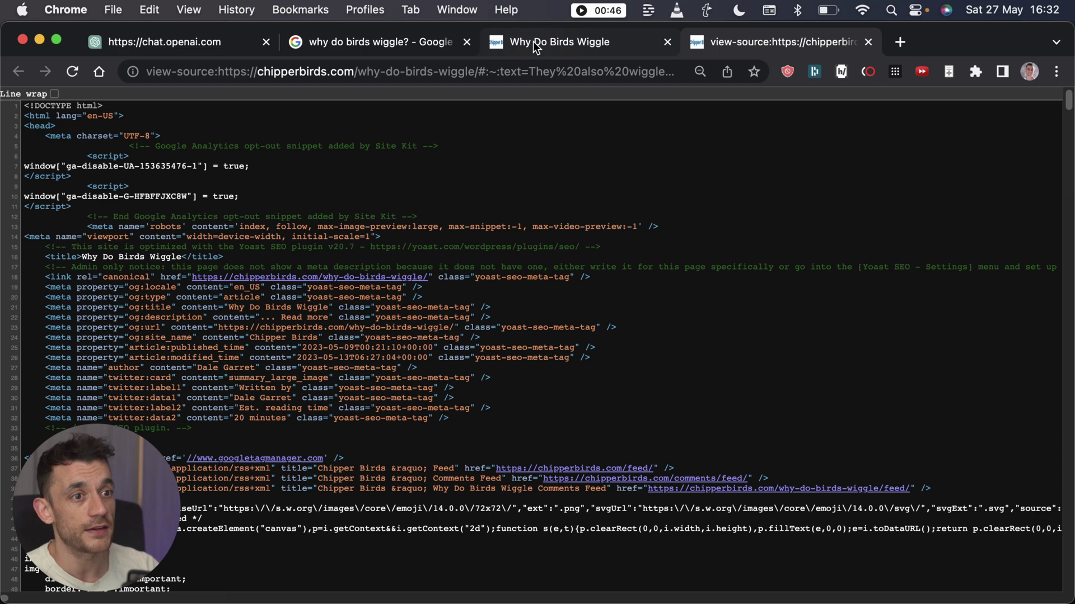
{"action": "key", "text": "super+f"}
{"action": "type", "text": "schema"}
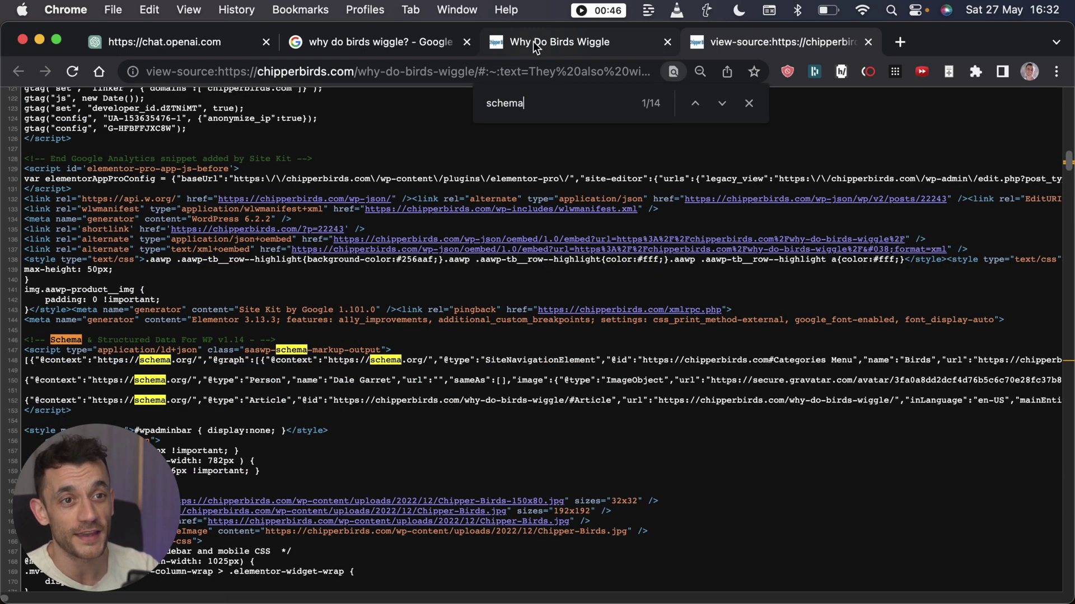
{"action": "key", "text": "super+f"}
{"action": "type", "text": "faq"}
{"action": "left_click_drag", "start_coordinate": [40, 219], "coordinate": [179, 224]}
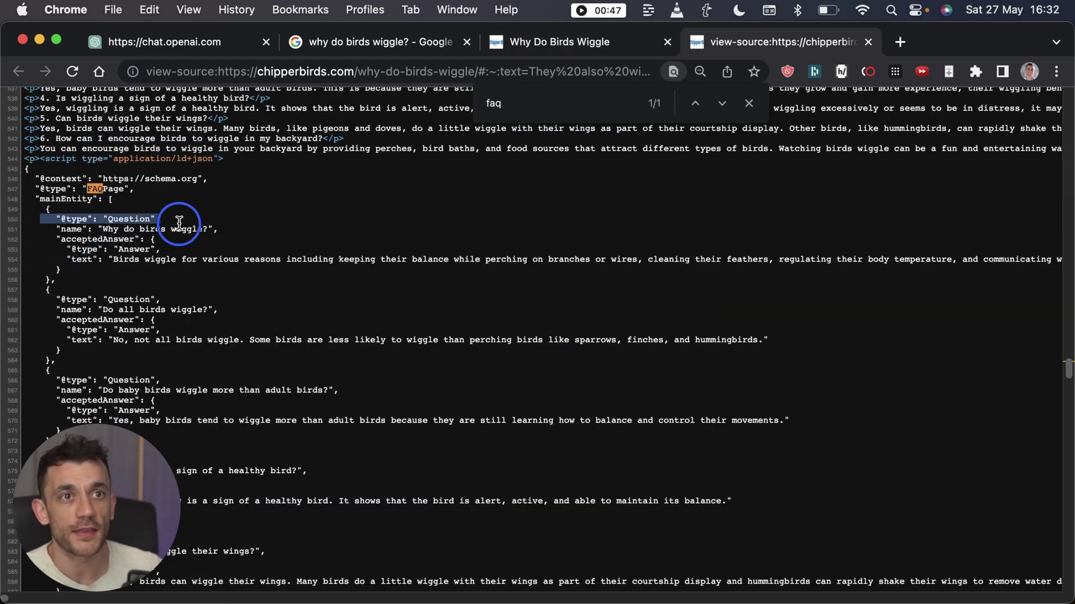
{"action": "left_click_drag", "start_coordinate": [25, 250], "coordinate": [254, 250]}
{"action": "scroll", "coordinate": [255, 250], "scroll_direction": "right", "scroll_amount": 2}
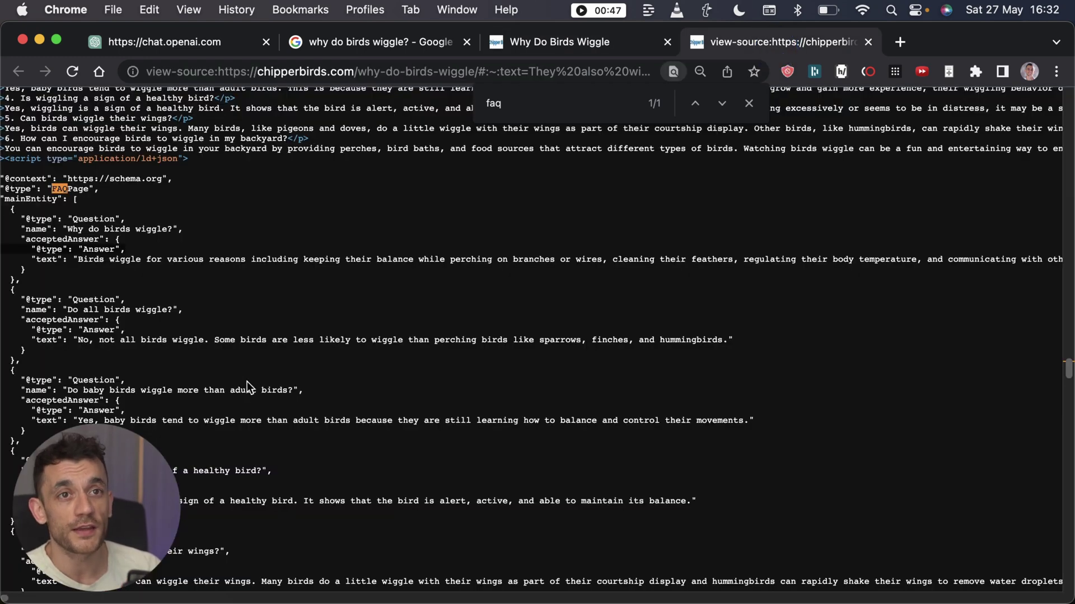
- Return to the article and select its FAQ questions and answers
{"action": "left_click", "coordinate": [102, 208]}
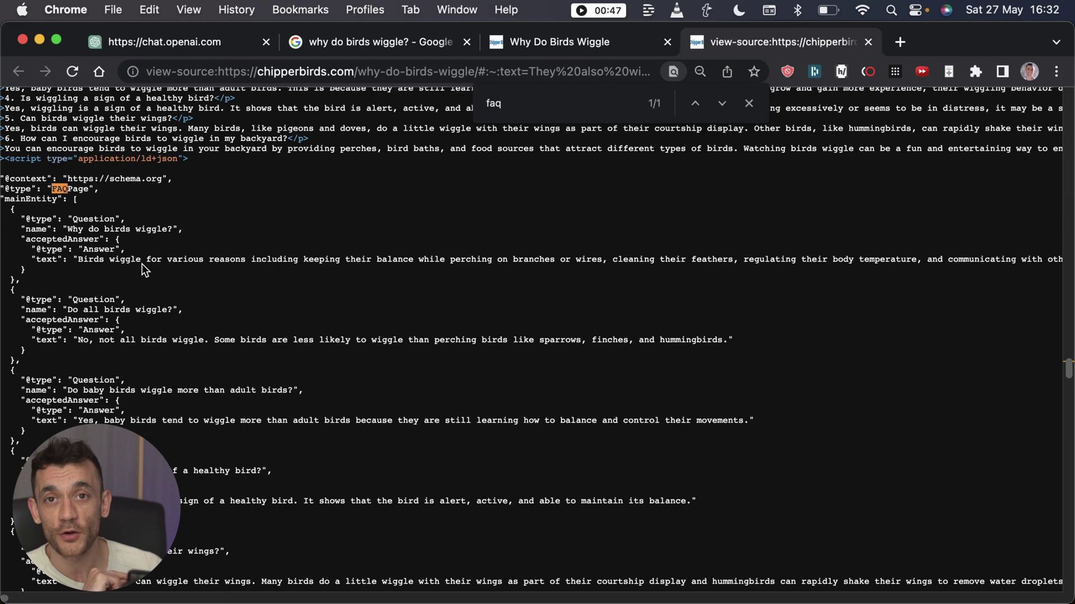
{"action": "left_click", "coordinate": [536, 48]}
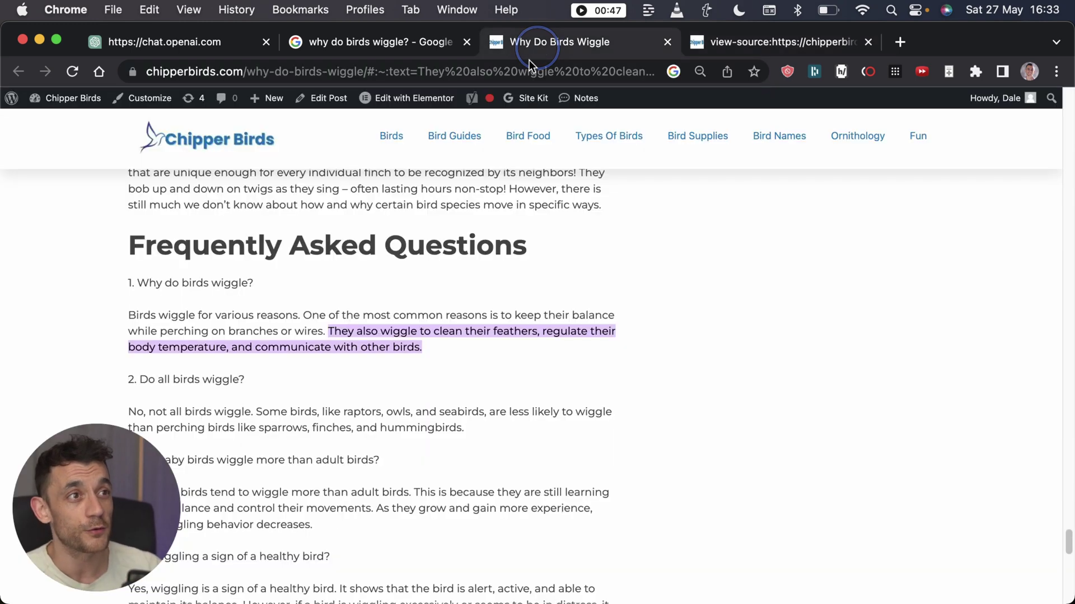
{"action": "left_click_drag", "start_coordinate": [82, 258], "coordinate": [186, 398]}
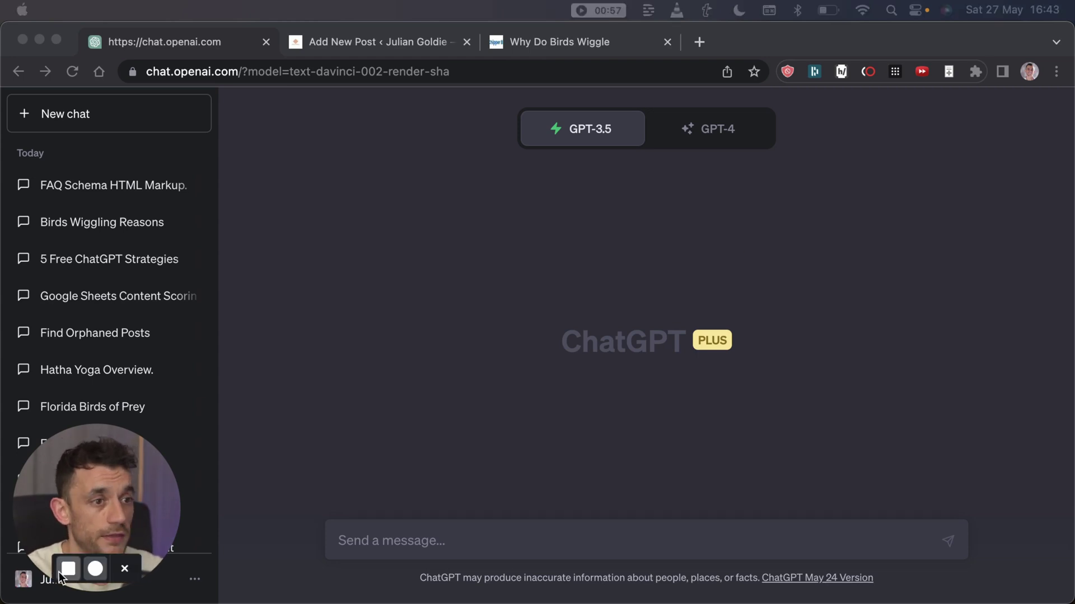
- Paste the FAQ schema request prompt into ChatGPT and add a new line
{"action": "left_click", "coordinate": [454, 546]}
{"action": "type", "text": "Create FAQ schema html markup for my FAQ below so that I can paste it straight into Gutenberg without any plugins"}
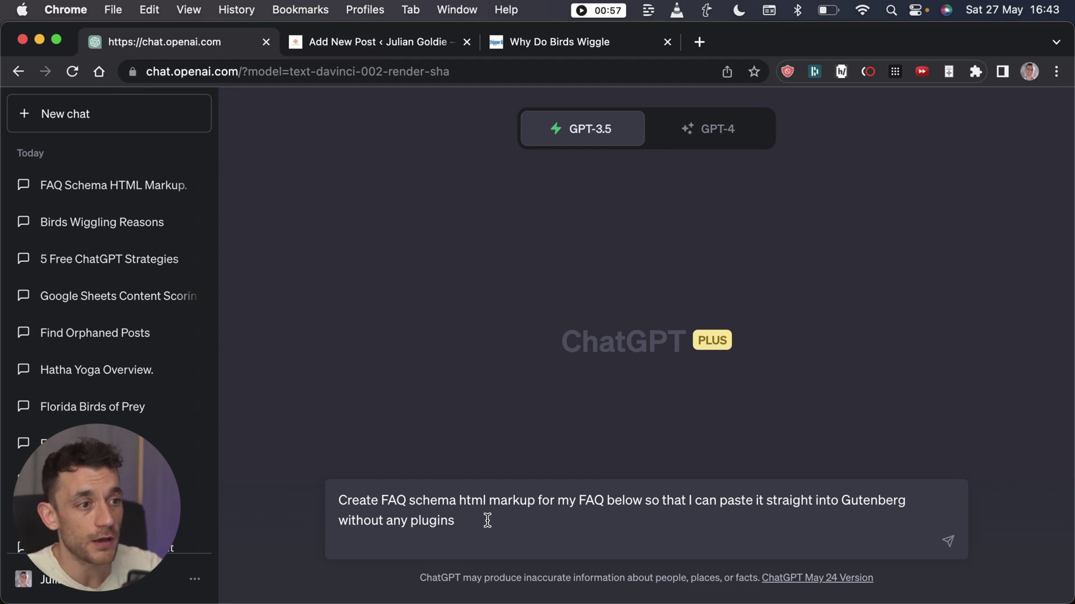
{"action": "triple_click", "coordinate": [618, 513]}
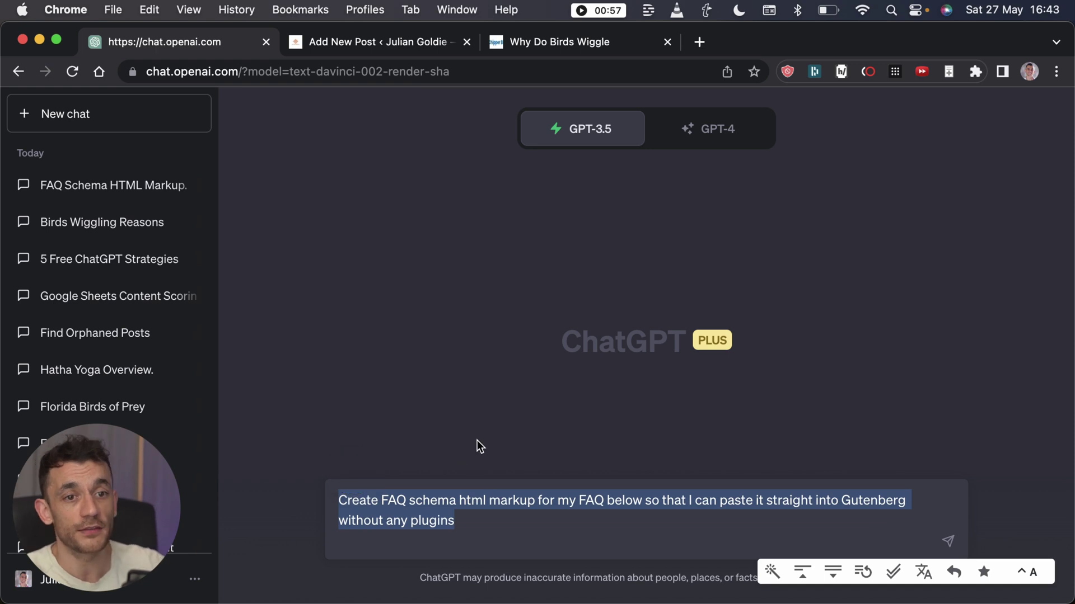
{"action": "key", "text": "Right"}
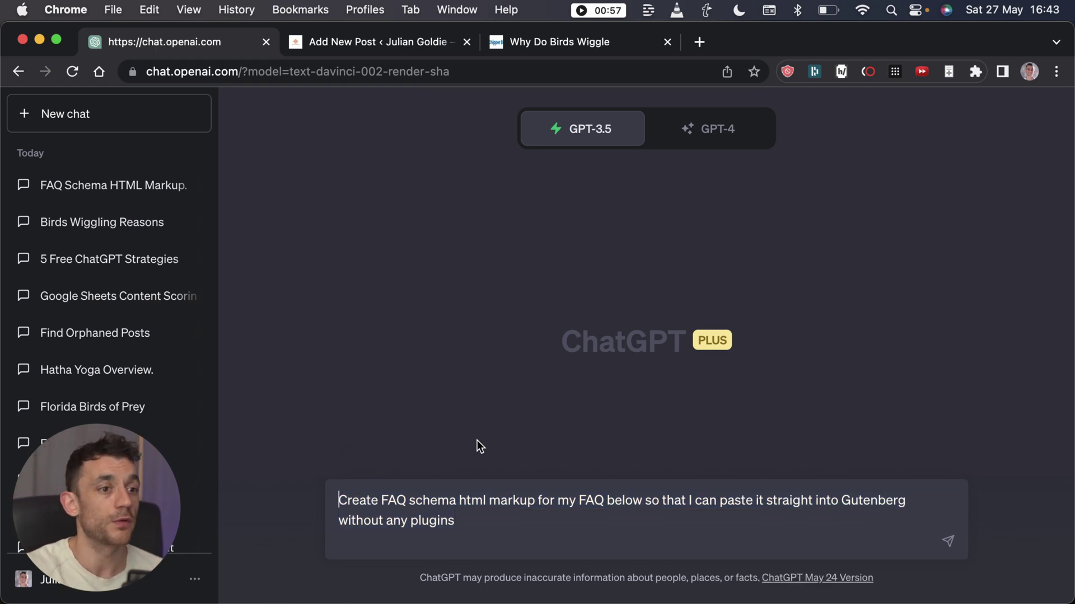
{"action": "key", "text": "shift+Return"}
- Copy FAQ questions 4–6 from the article, paste them below the prompt, and send
{"action": "key", "text": "super+2"}
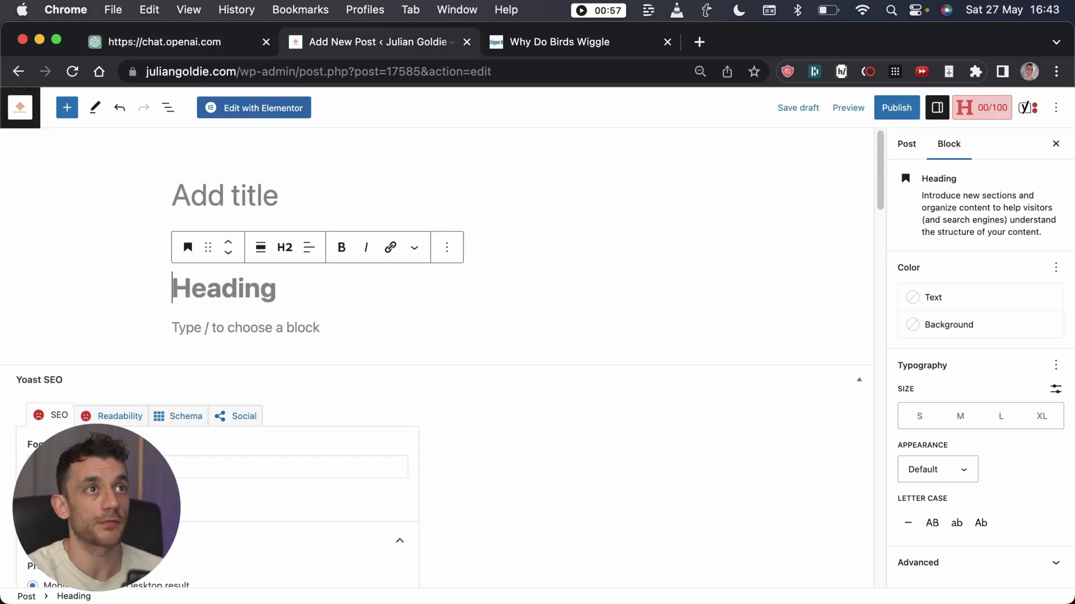
{"action": "left_click", "coordinate": [521, 38]}
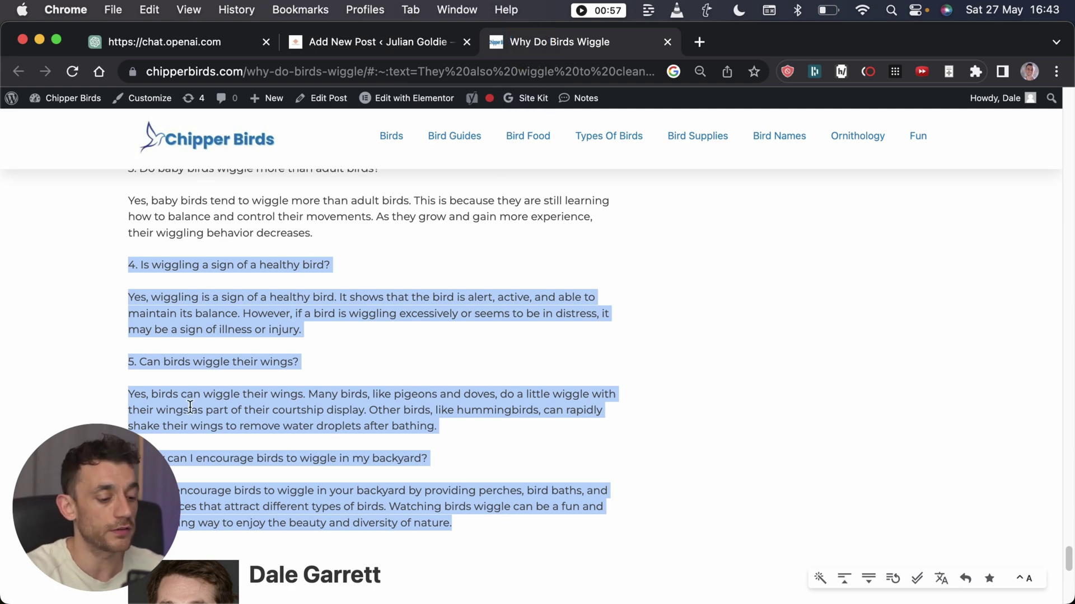
{"action": "key", "text": "super+c"}
{"action": "key", "text": "super+1"}
{"action": "key", "text": "super+v"}
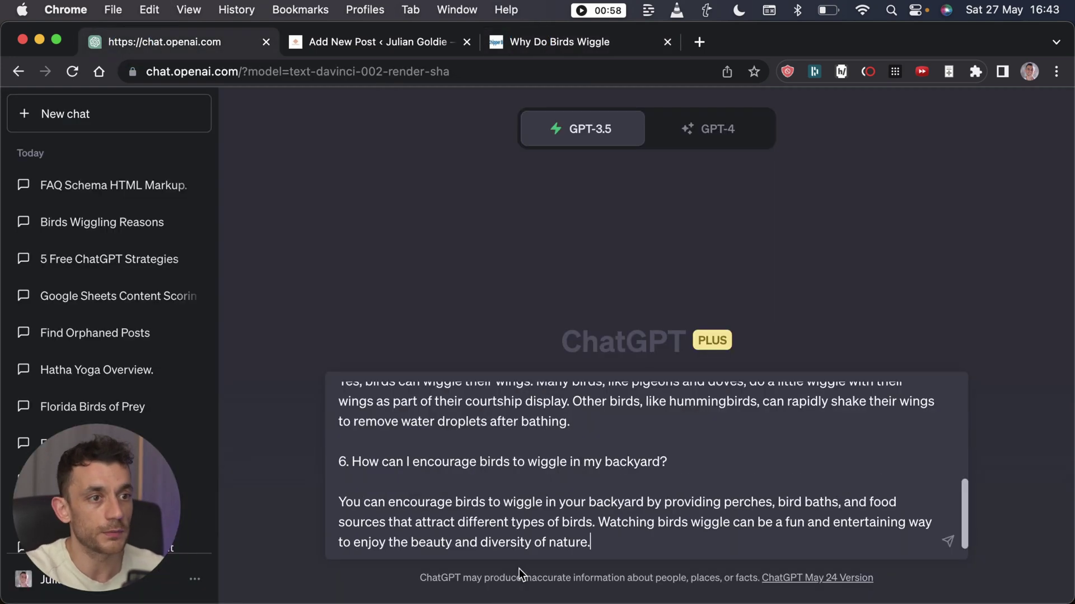
{"action": "scroll", "coordinate": [420, 427], "scroll_direction": "up", "scroll_amount": 10}
{"action": "scroll", "coordinate": [423, 492], "scroll_direction": "up", "scroll_amount": 1}
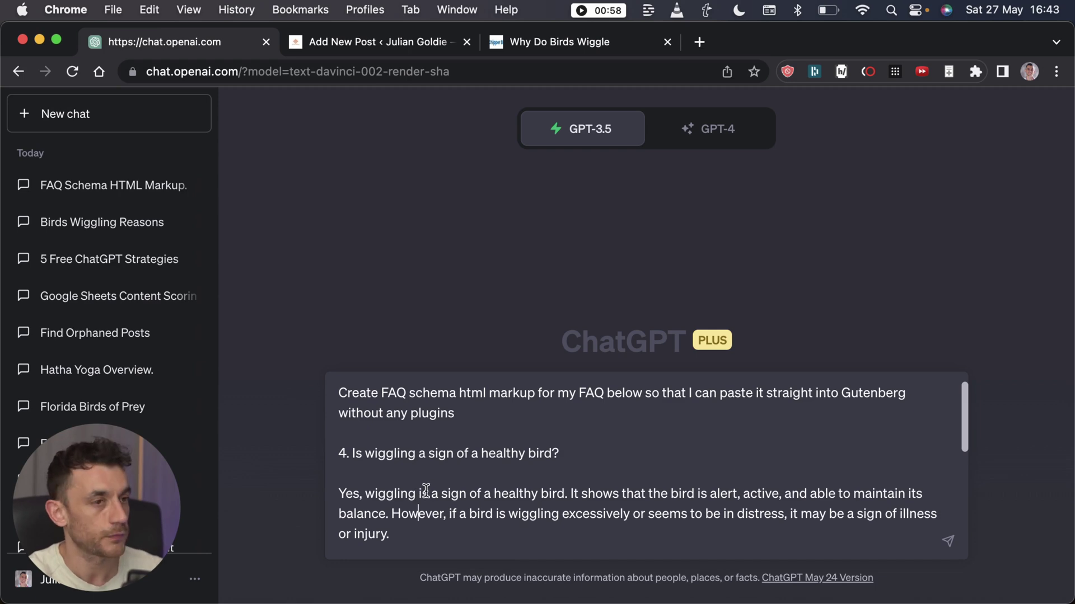
{"action": "key", "text": "Return"}
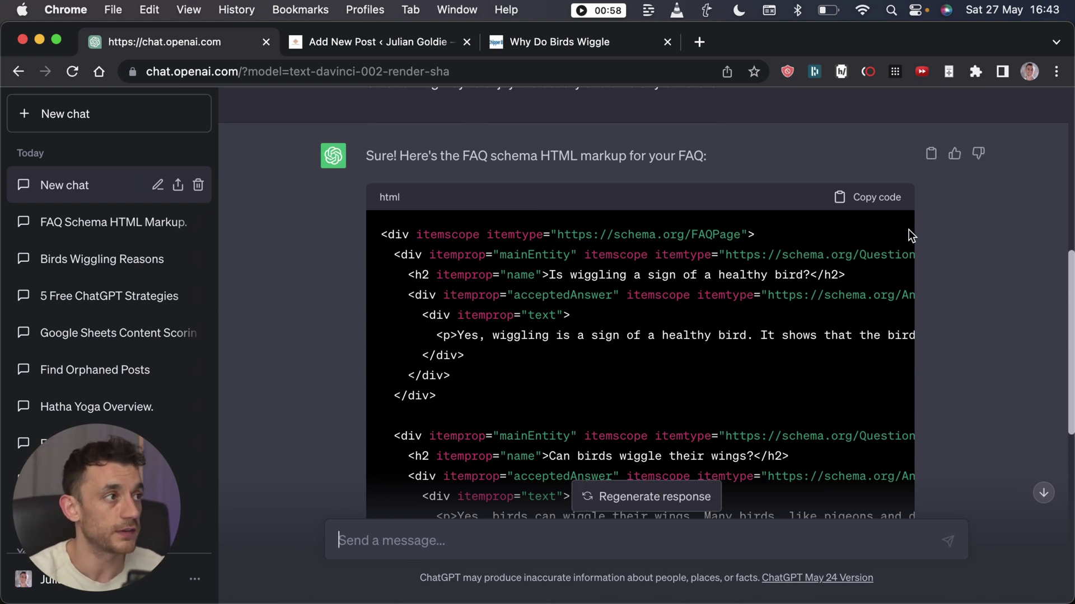
- Copy the generated FAQ code and paste it into the new WordPress post
{"action": "left_click", "coordinate": [879, 198]}
{"action": "left_click", "coordinate": [369, 42]}
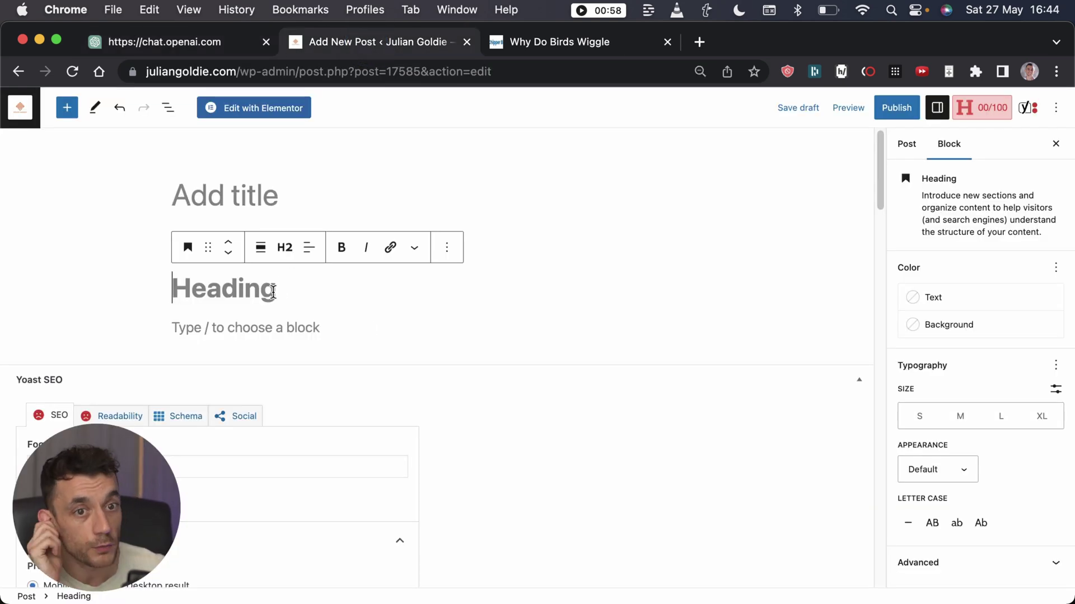
{"action": "left_click", "coordinate": [260, 330]}
{"action": "type", "text": "c"}
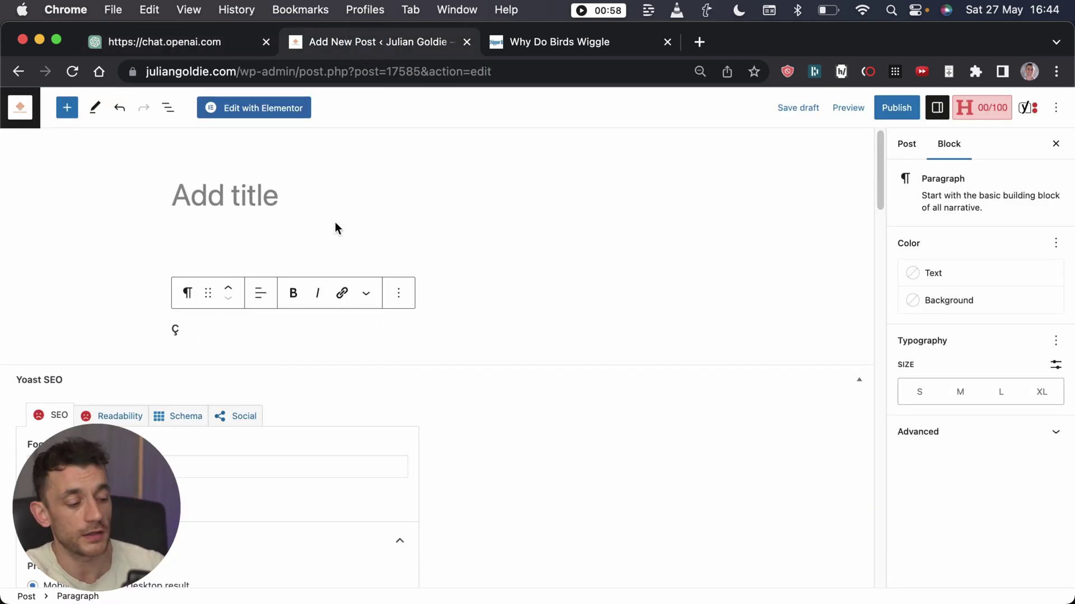
{"action": "key", "text": "BackSpace"}
{"action": "key", "text": "super+v"}
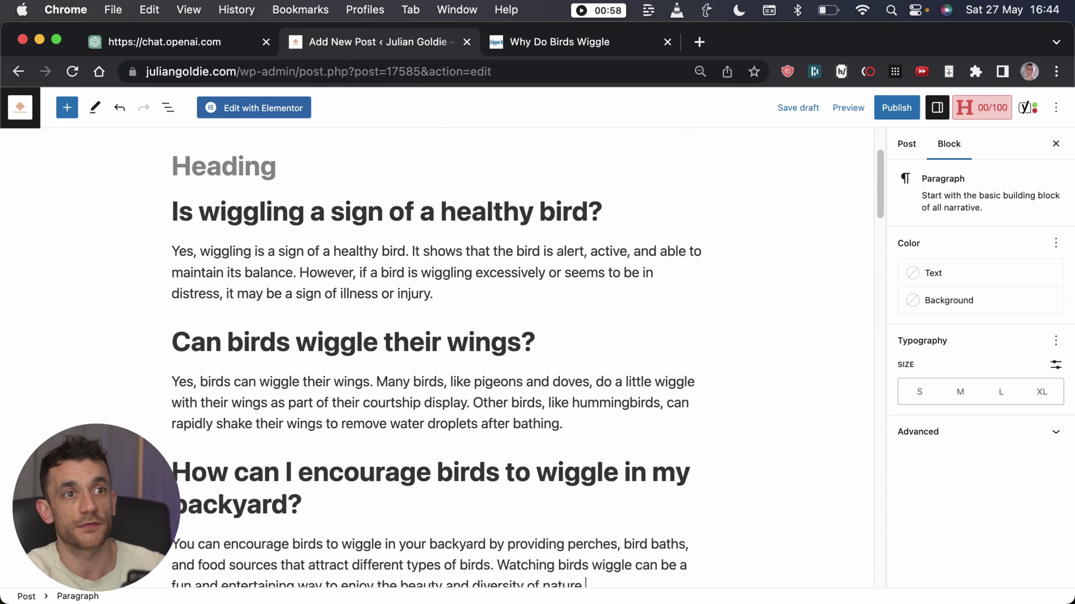
- Check the FAQ heading and answer blocks, then save the post as a draft
{"action": "scroll", "coordinate": [314, 223], "scroll_direction": "up", "scroll_amount": 3}
{"action": "left_click", "coordinate": [249, 300]}
{"action": "left_click", "coordinate": [260, 290]}
{"action": "left_click", "coordinate": [585, 390]}
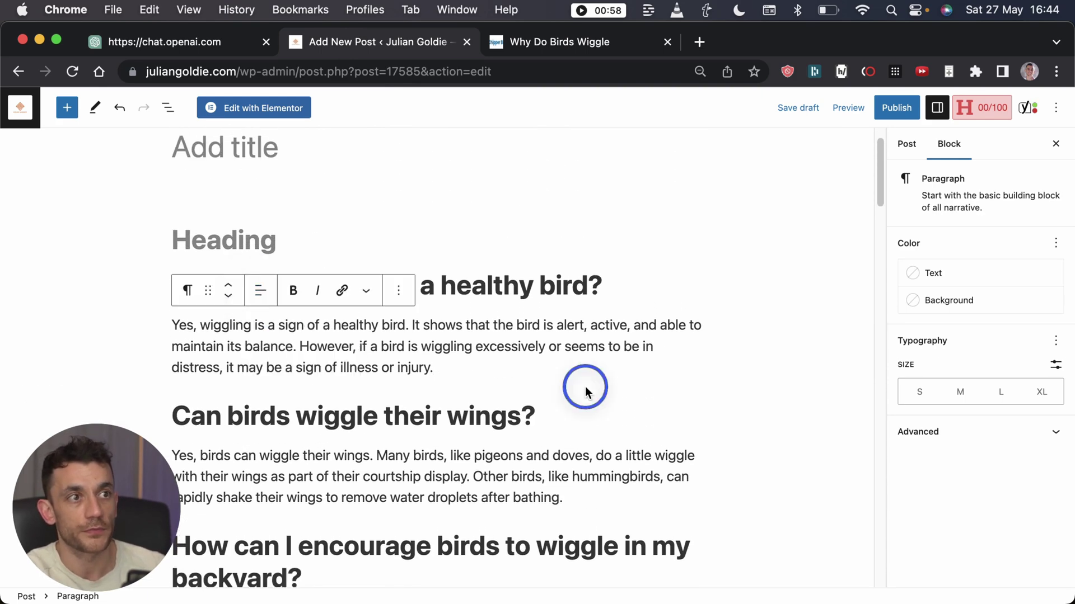
{"action": "left_click", "coordinate": [501, 274]}
{"action": "left_click", "coordinate": [480, 322]}
{"action": "left_click", "coordinate": [463, 414]}
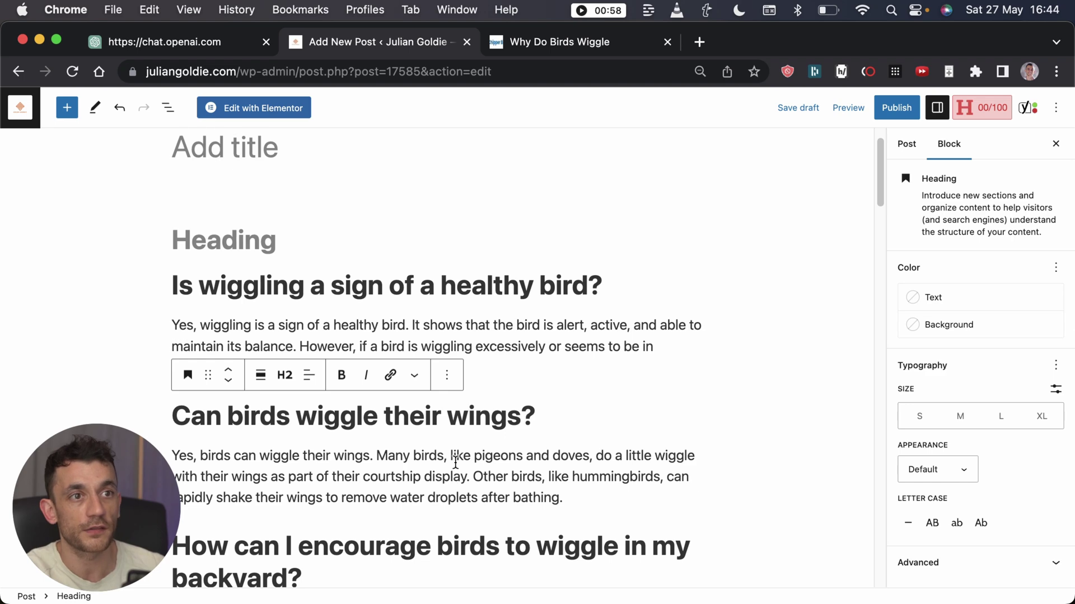
{"action": "left_click", "coordinate": [795, 108]}
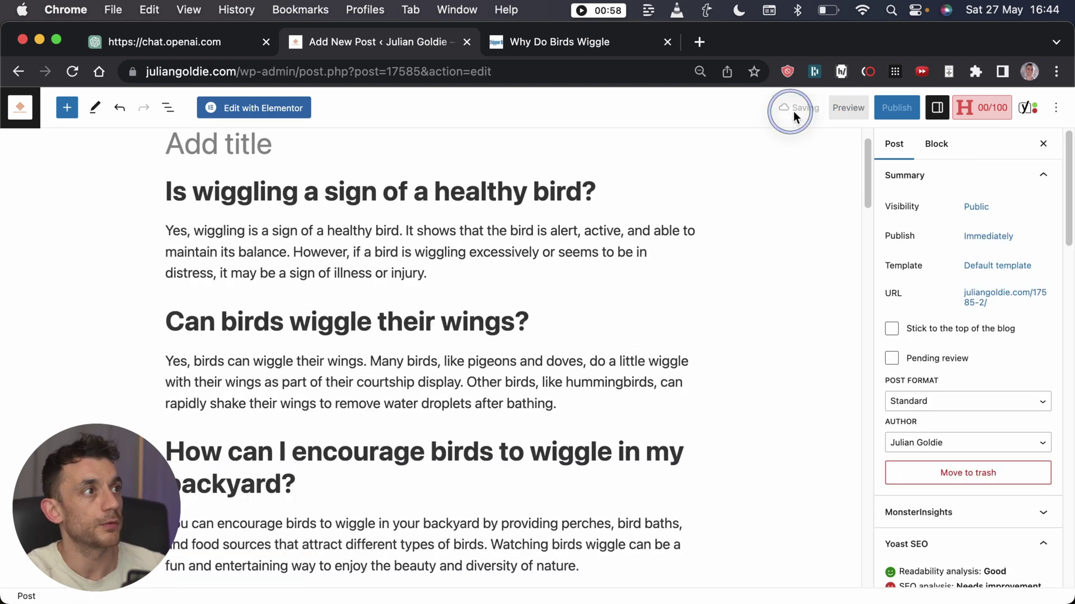
- Run the pasted FAQ markup through Schema Markup Validator and inspect the question and answer results
{"action": "left_click", "coordinate": [845, 108]}
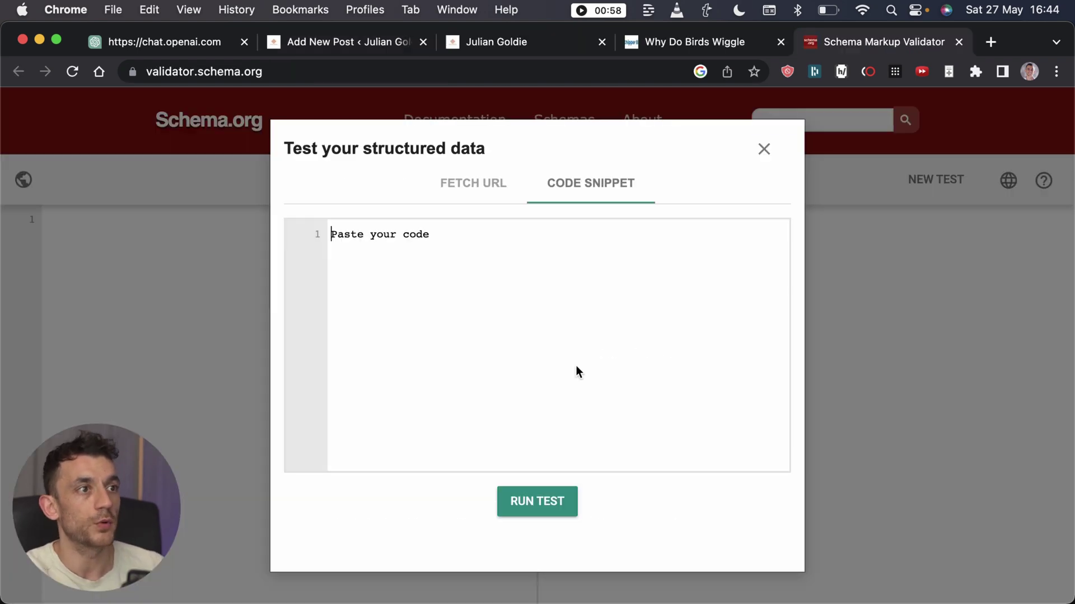
{"action": "key", "text": "super+v"}
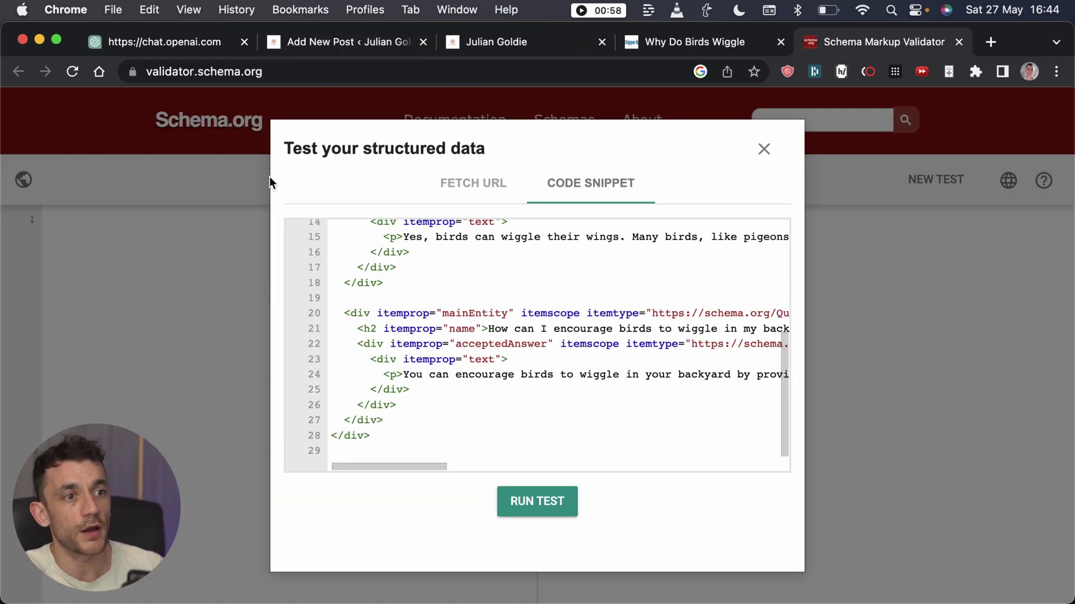
{"action": "scroll", "coordinate": [456, 358], "scroll_direction": "up", "scroll_amount": 5}
{"action": "left_click", "coordinate": [537, 501]}
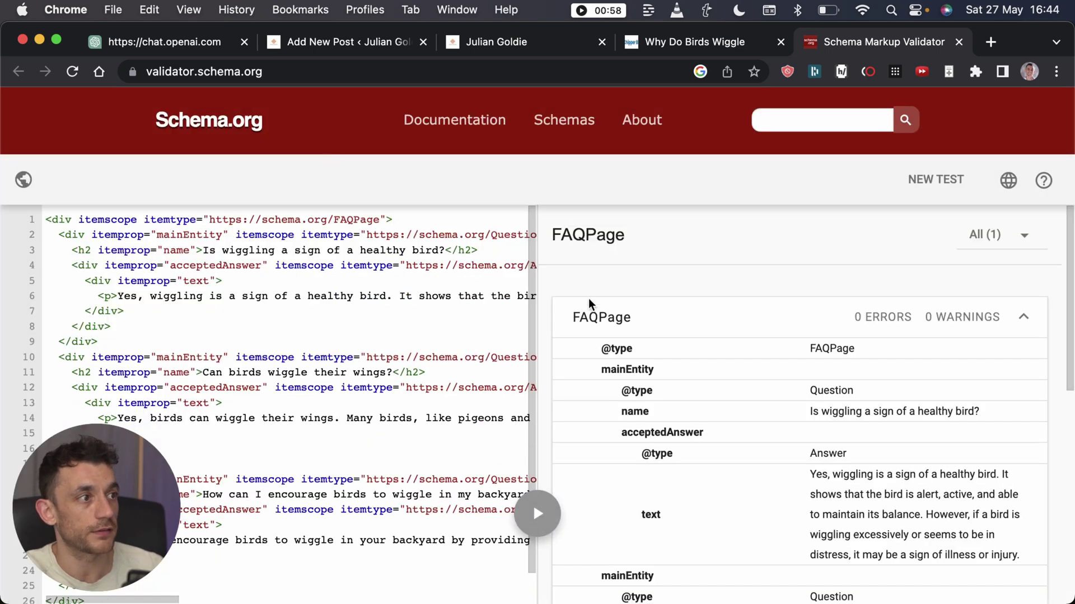
{"action": "scroll", "coordinate": [593, 304], "scroll_direction": "down", "scroll_amount": 3}
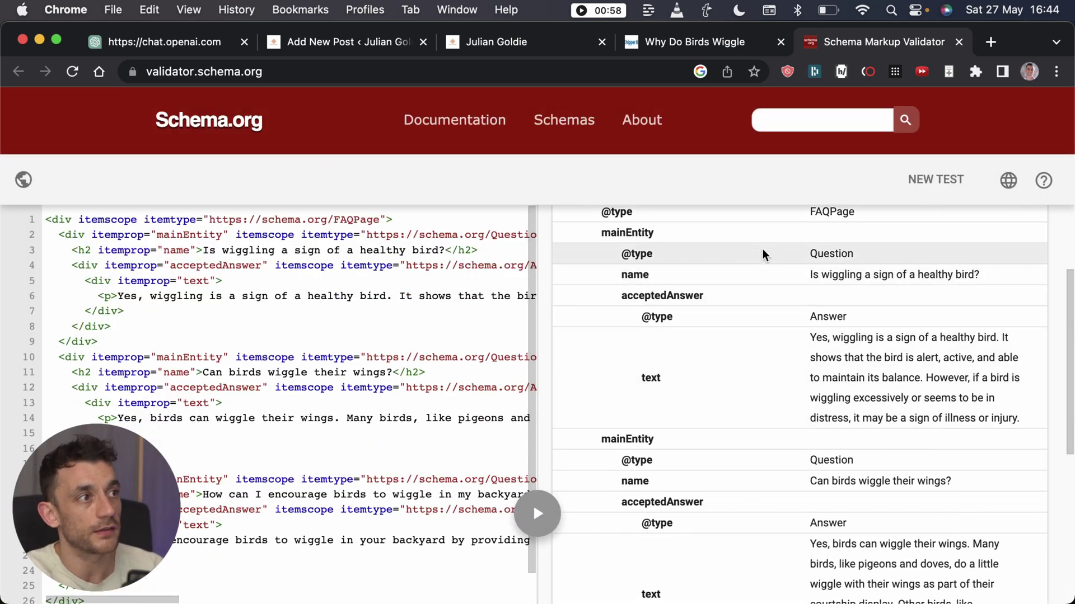
{"action": "mouse_move", "coordinate": [784, 254]}
{"action": "left_mouse_down"}
{"action": "mouse_move", "coordinate": [1039, 271]}
{"action": "mouse_move", "coordinate": [688, 271]}
{"action": "left_mouse_up"}
{"action": "left_click", "coordinate": [977, 276]}
{"action": "mouse_move", "coordinate": [772, 314]}
{"action": "left_mouse_down"}
{"action": "mouse_move", "coordinate": [962, 446]}
{"action": "mouse_move", "coordinate": [854, 462]}
{"action": "left_mouse_up"}
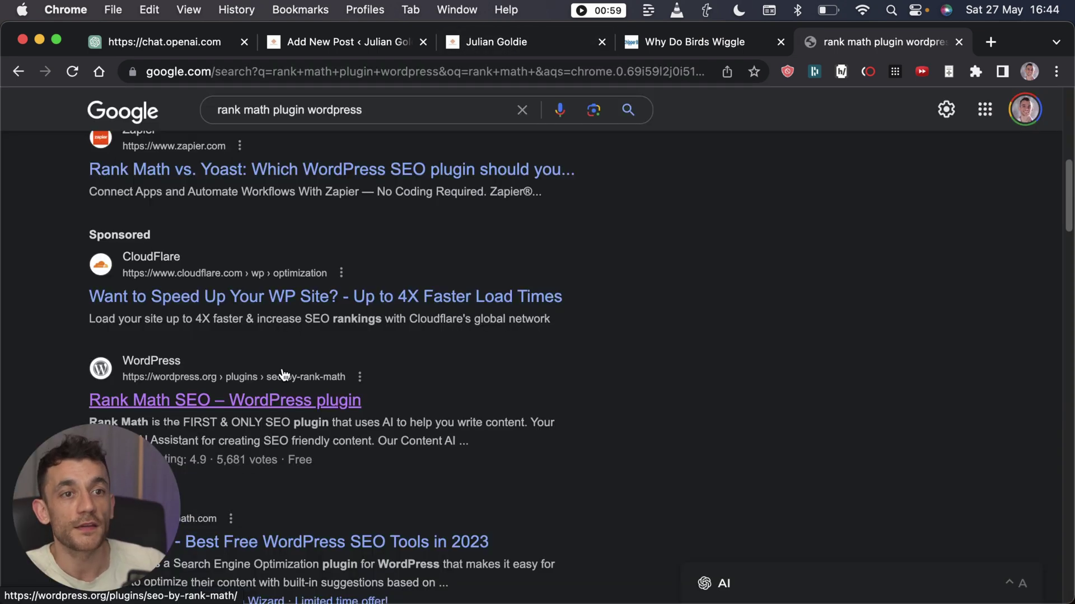
- Open the Rank Math SEO plugin page, find 'faqs', and open its FAQ Schema guide
{"action": "scroll", "coordinate": [283, 376], "scroll_direction": "down", "scroll_amount": 1}
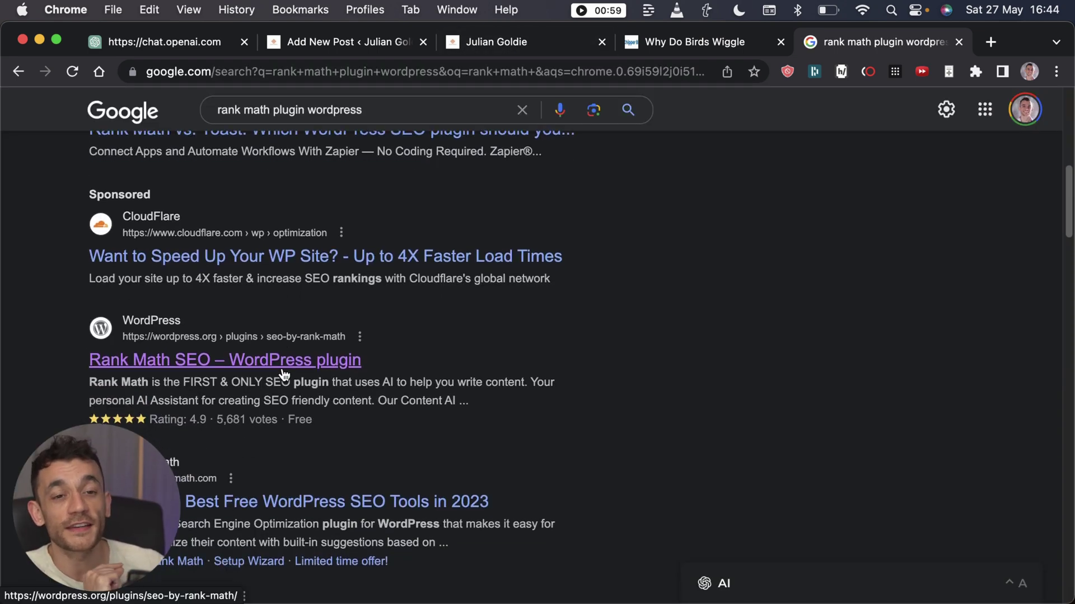
{"action": "left_click", "coordinate": [283, 372]}
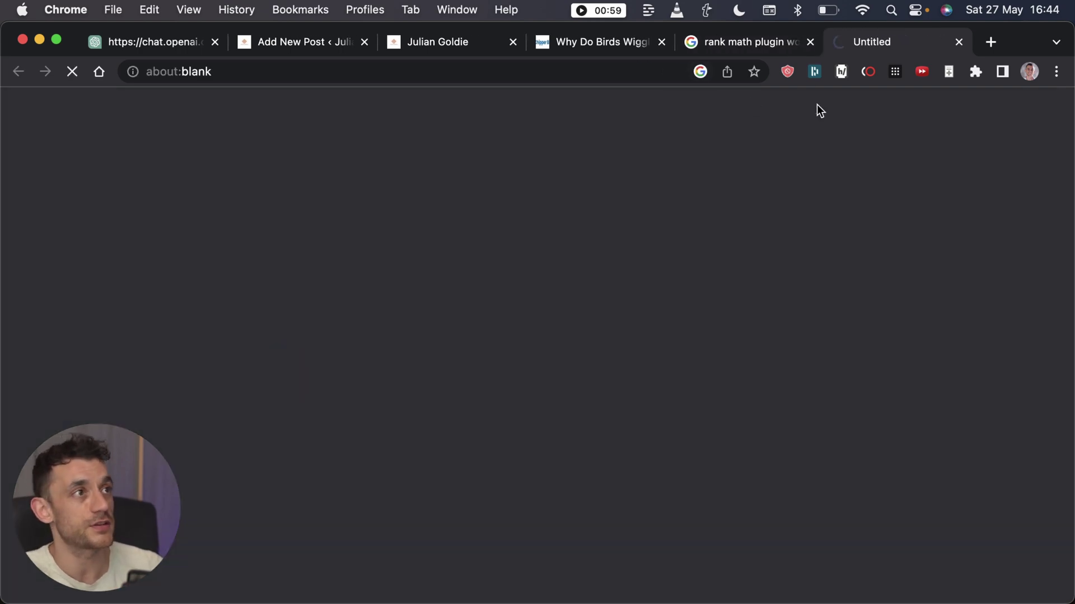
{"action": "left_click", "coordinate": [809, 41]}
{"action": "key", "text": "super+f"}
{"action": "type", "text": "faqs"}
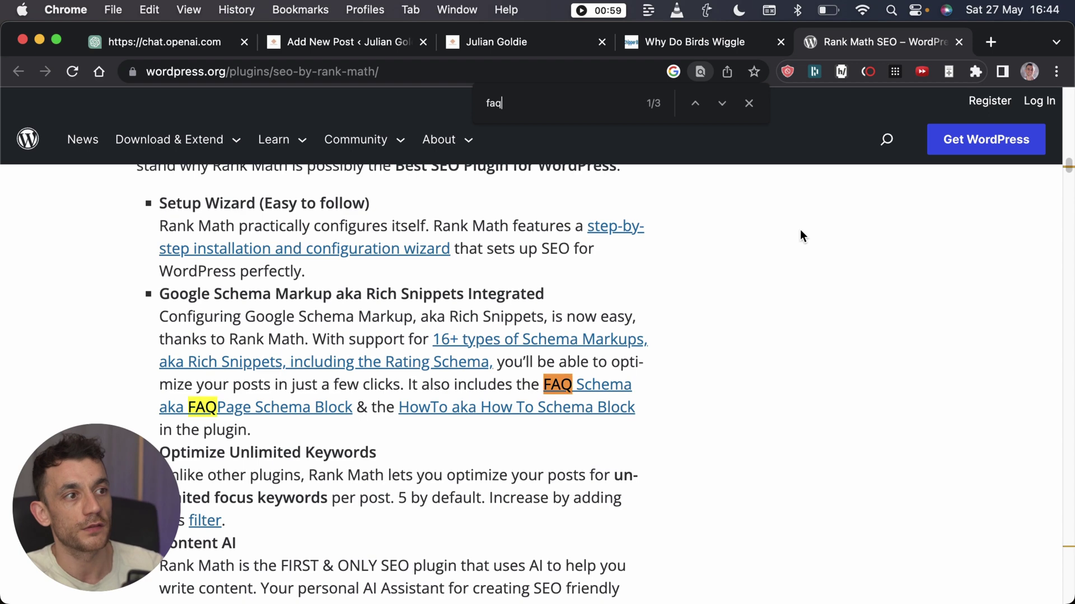
{"action": "left_click", "coordinate": [587, 392]}
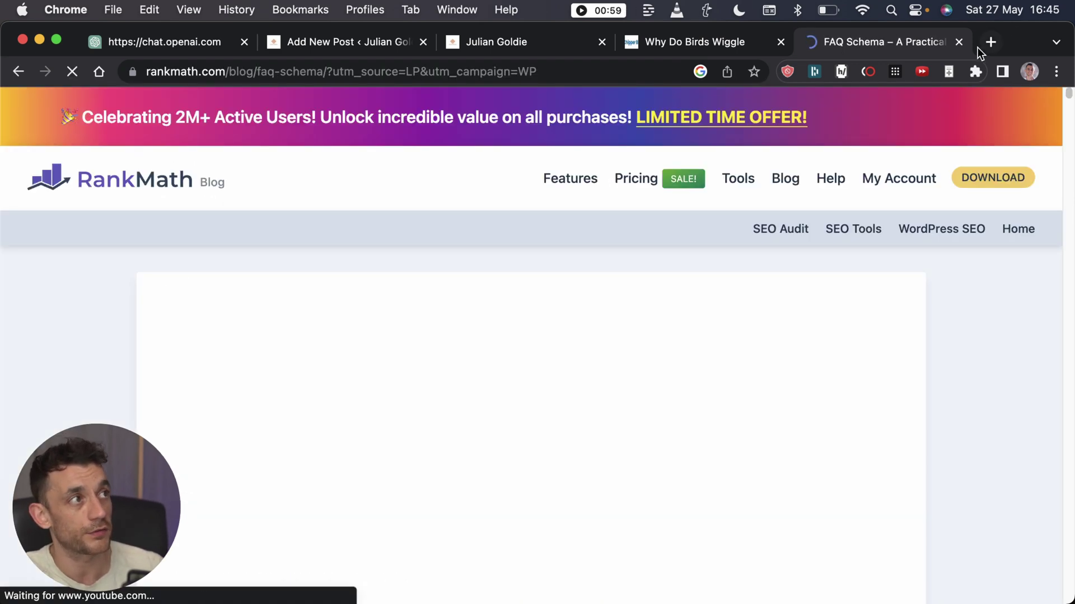
- Close the FAQ guide, birds article and post editor tabs, leaving ChatGPT
{"action": "left_click", "coordinate": [959, 42]}
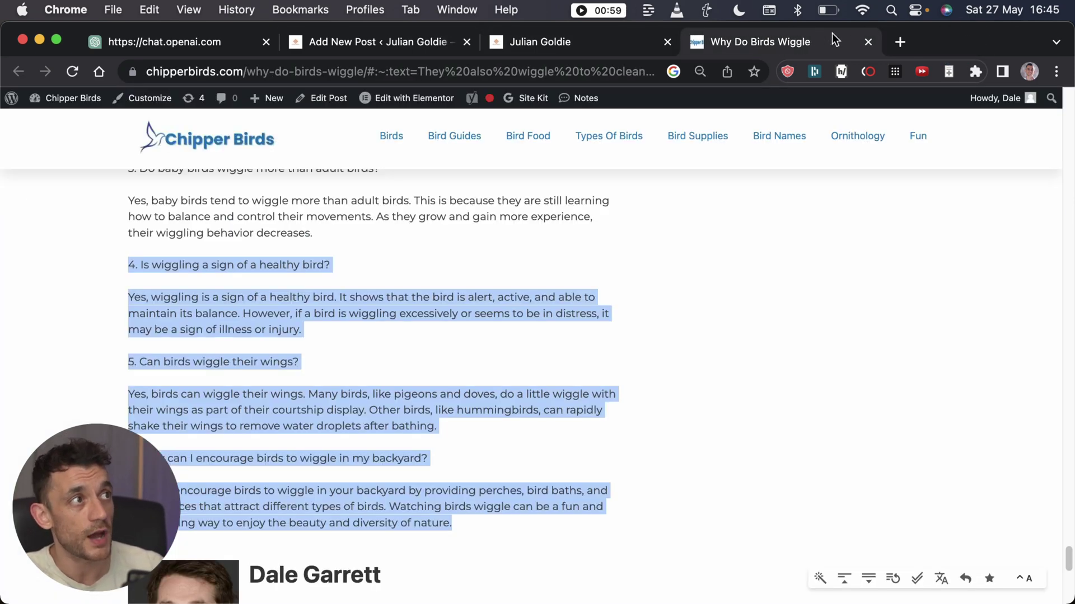
{"action": "left_click", "coordinate": [866, 43]}
{"action": "left_click", "coordinate": [395, 49]}
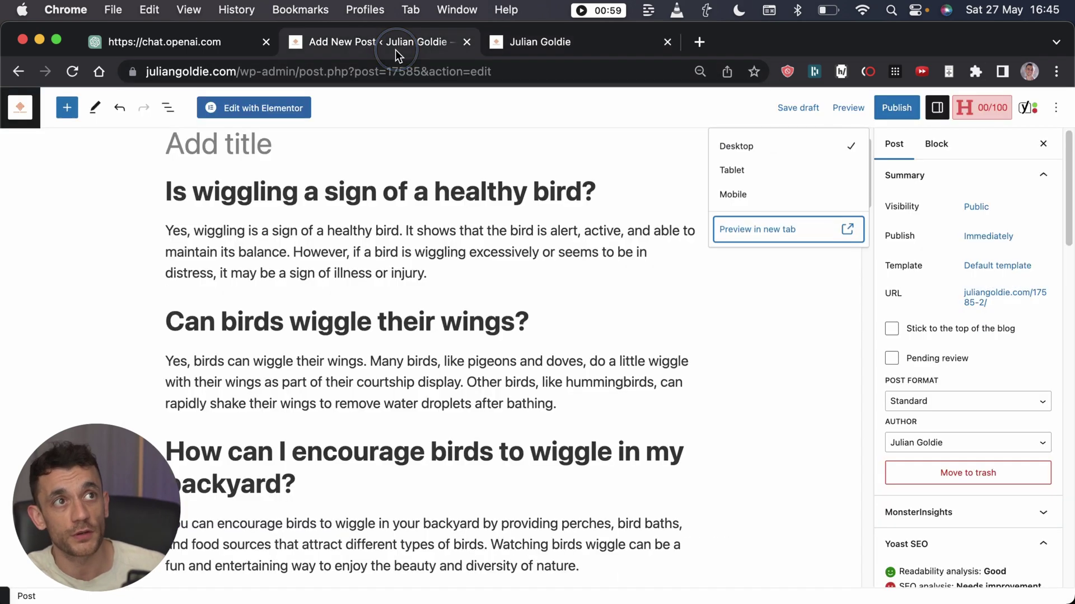
{"action": "left_click", "coordinate": [466, 42]}
{"action": "left_click", "coordinate": [467, 42]}
{"action": "scroll", "coordinate": [332, 285], "scroll_direction": "up", "scroll_amount": 2}
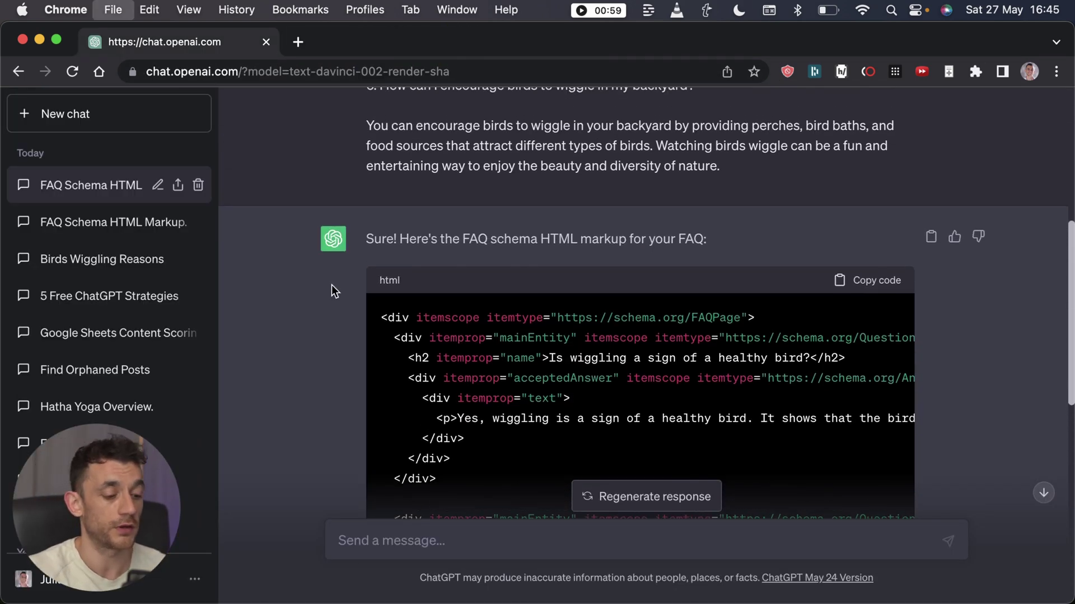
- Find the inLinks case study finding that twice as many sites gained rankings
{"action": "key", "text": "super+t"}
{"action": "type", "text": "rich"}
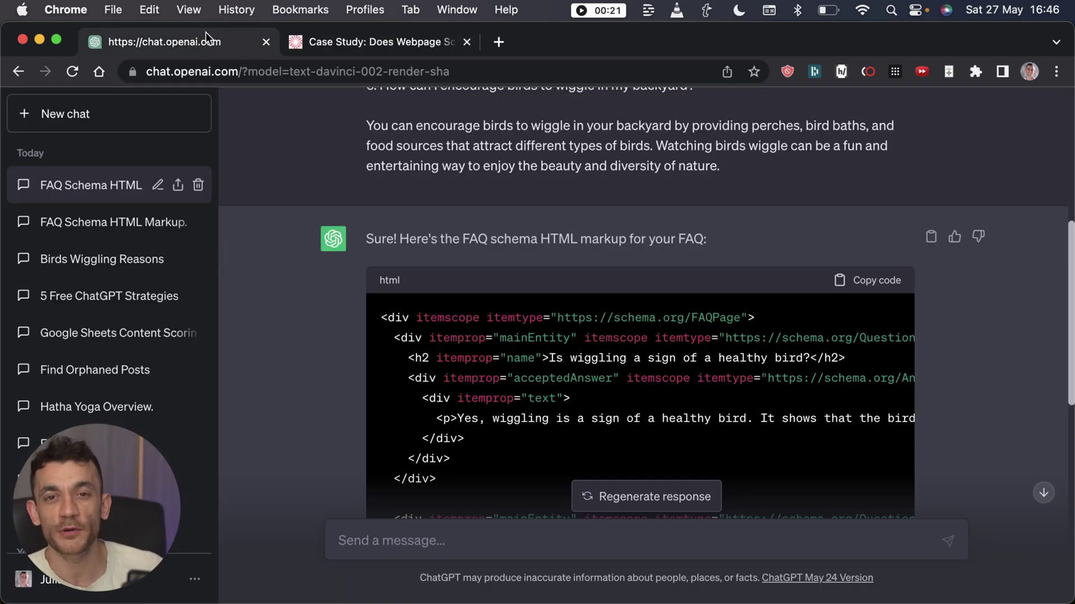
{"action": "left_click", "coordinate": [354, 44]}
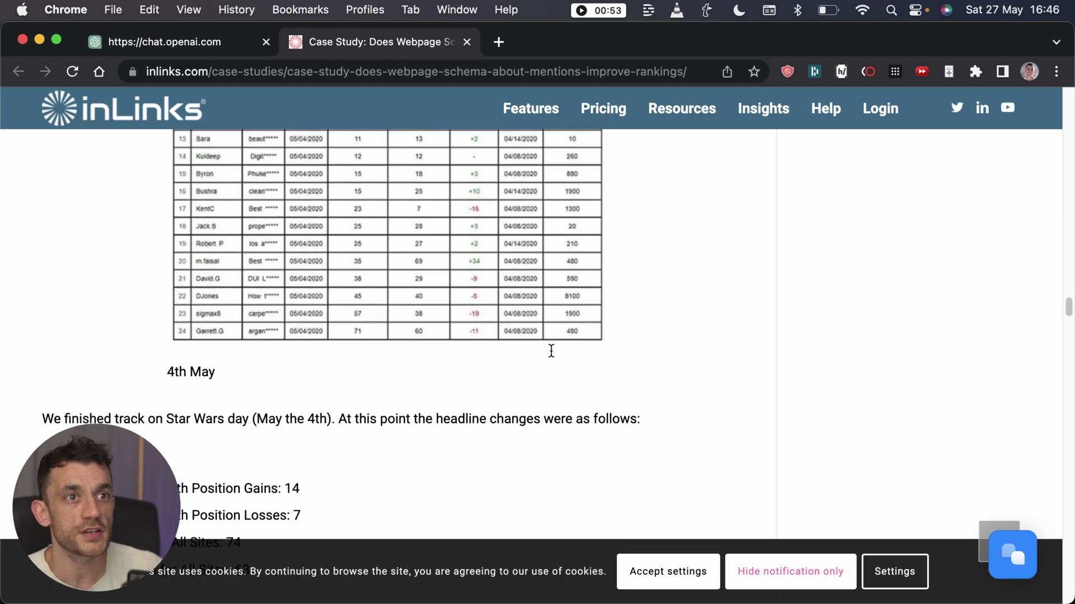
{"action": "scroll", "coordinate": [552, 356], "scroll_direction": "up", "scroll_amount": 3}
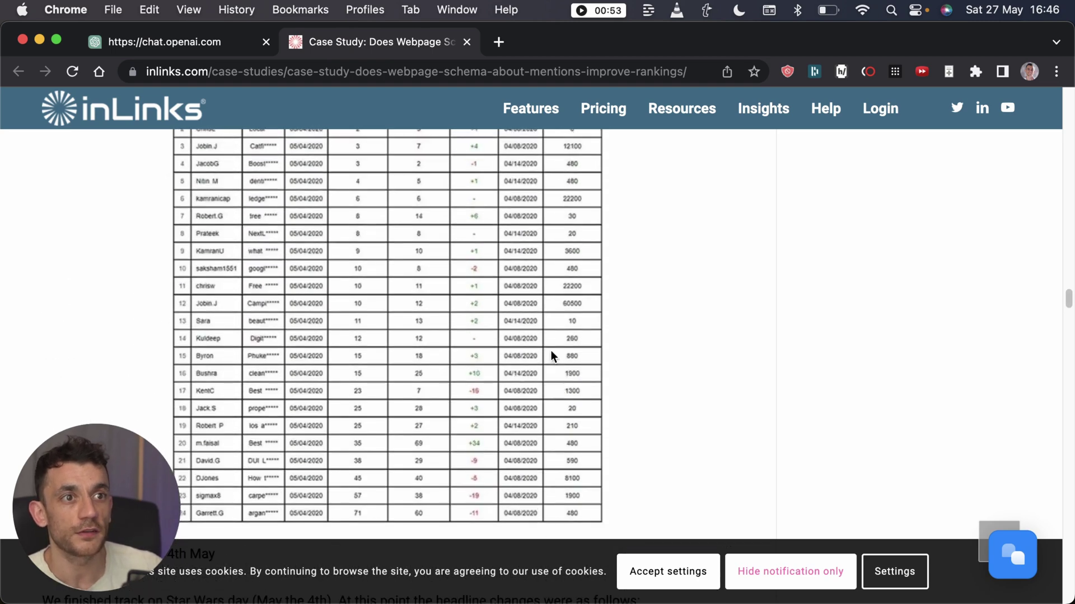
{"action": "scroll", "coordinate": [552, 356], "scroll_direction": "up", "scroll_amount": 5}
{"action": "scroll", "coordinate": [239, 232], "scroll_direction": "down", "scroll_amount": 10}
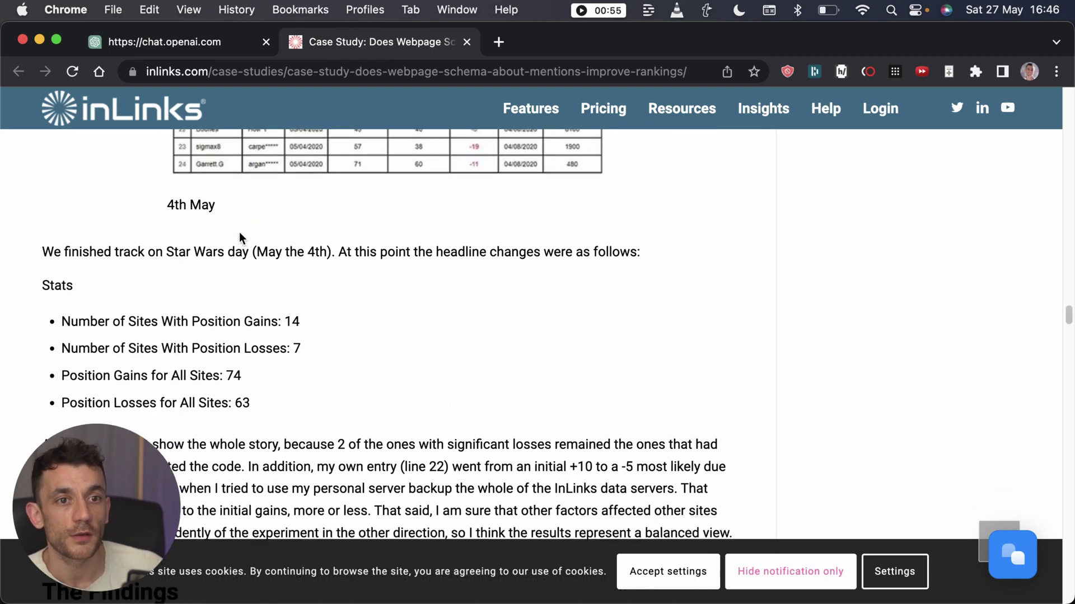
{"action": "scroll", "coordinate": [239, 232], "scroll_direction": "down", "scroll_amount": 2}
{"action": "triple_click", "coordinate": [71, 236]}
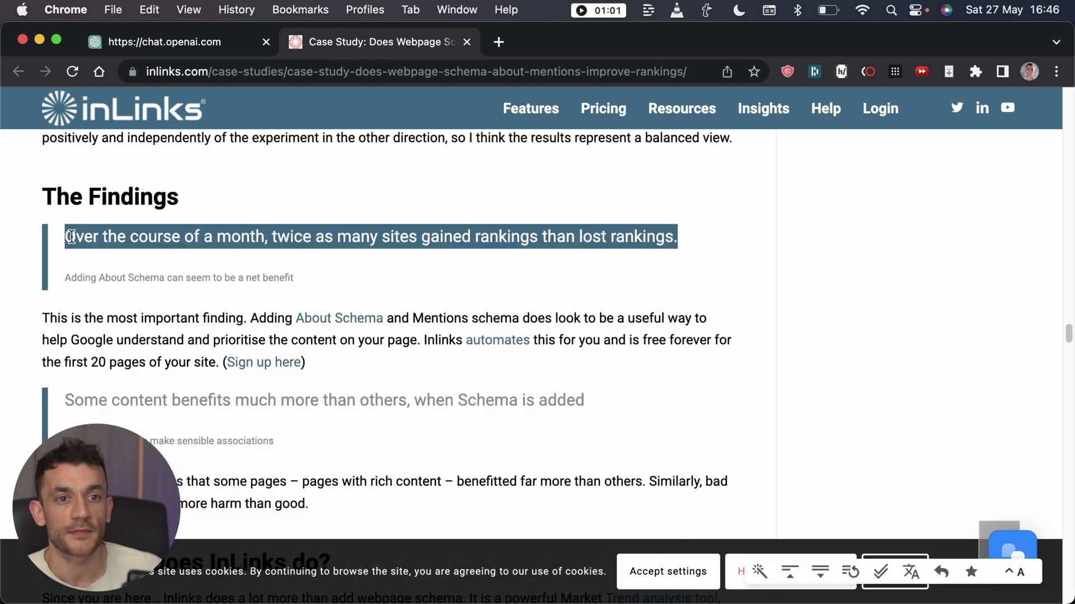
- Close the case study tab and go back to ChatGPT
{"action": "scroll", "coordinate": [455, 276], "scroll_direction": "up", "scroll_amount": 1}
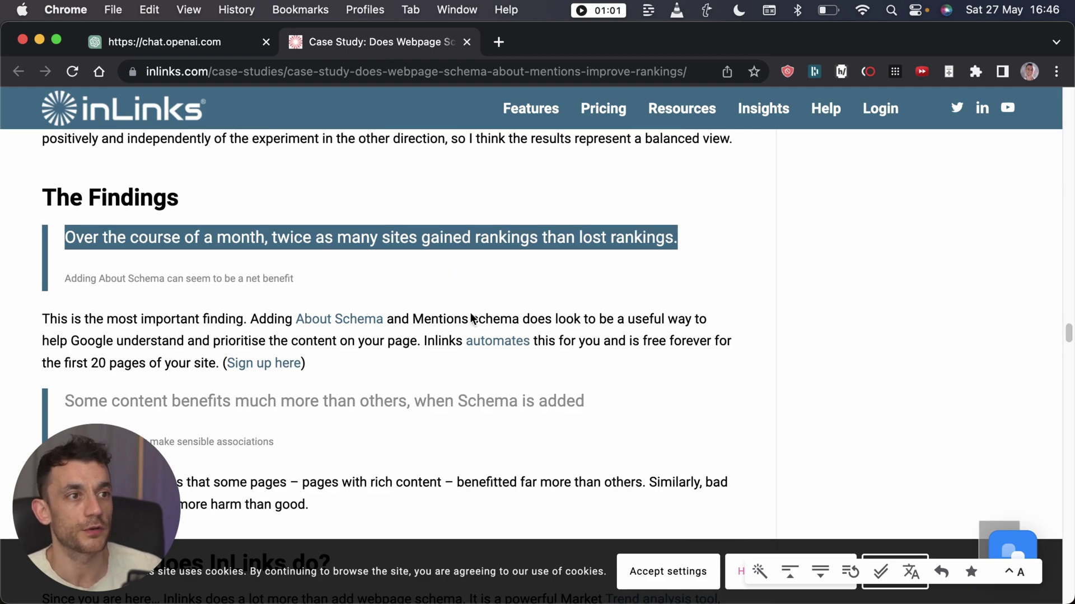
{"action": "scroll", "coordinate": [471, 319], "scroll_direction": "up", "scroll_amount": 15}
{"action": "left_click", "coordinate": [467, 42]}
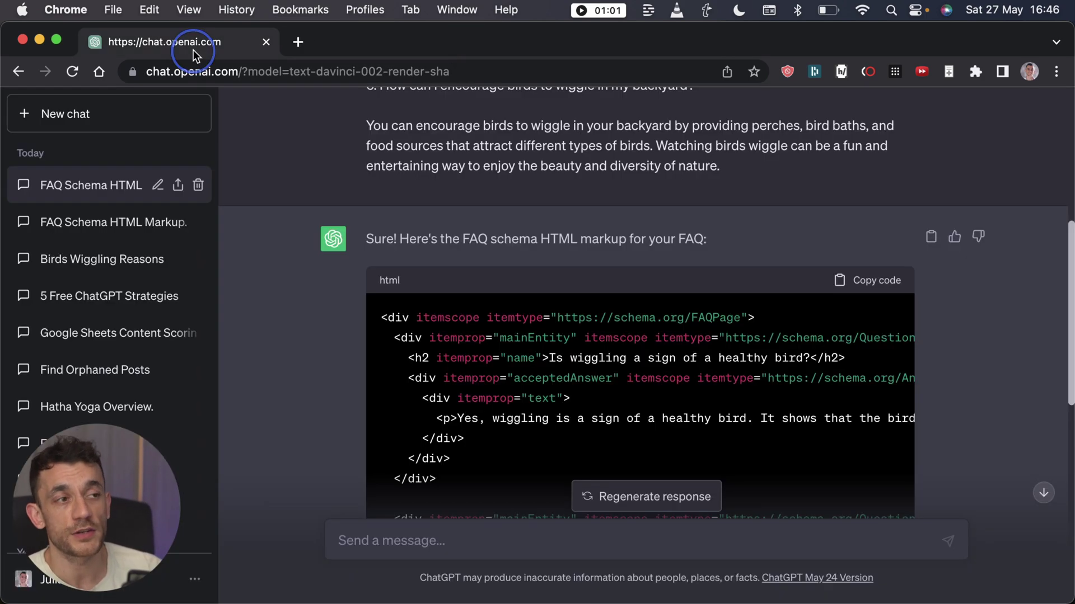
{"action": "scroll", "coordinate": [521, 159], "scroll_direction": "up", "scroll_amount": 6}
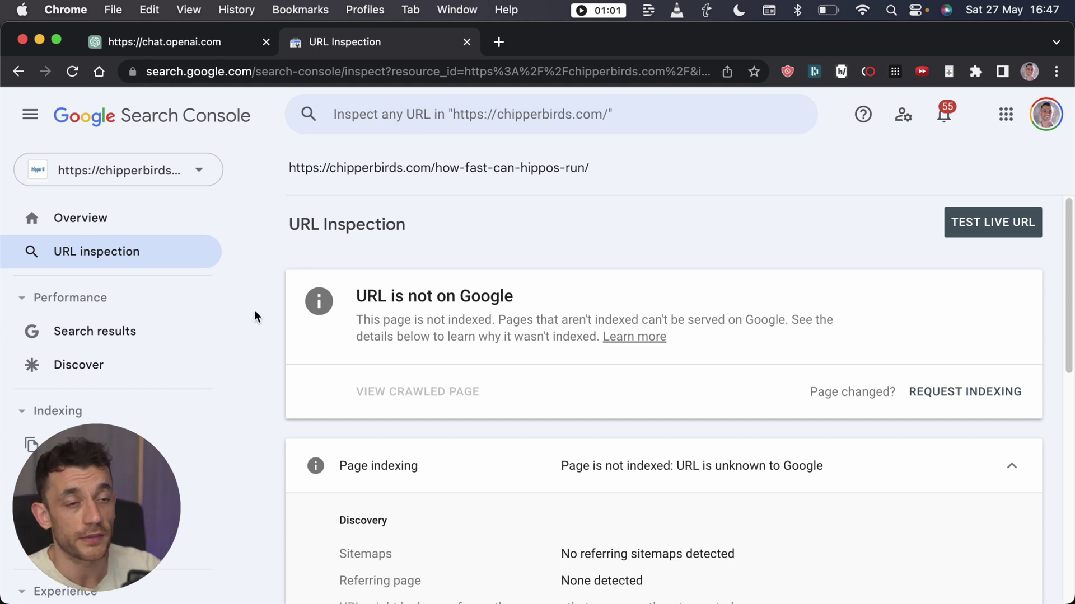
- Sort Search Console search results by fewest clicks and filter to 'are birds cold blooded'
{"action": "scroll", "coordinate": [168, 369], "scroll_direction": "down", "scroll_amount": 5}
{"action": "scroll", "coordinate": [137, 319], "scroll_direction": "up", "scroll_amount": 5}
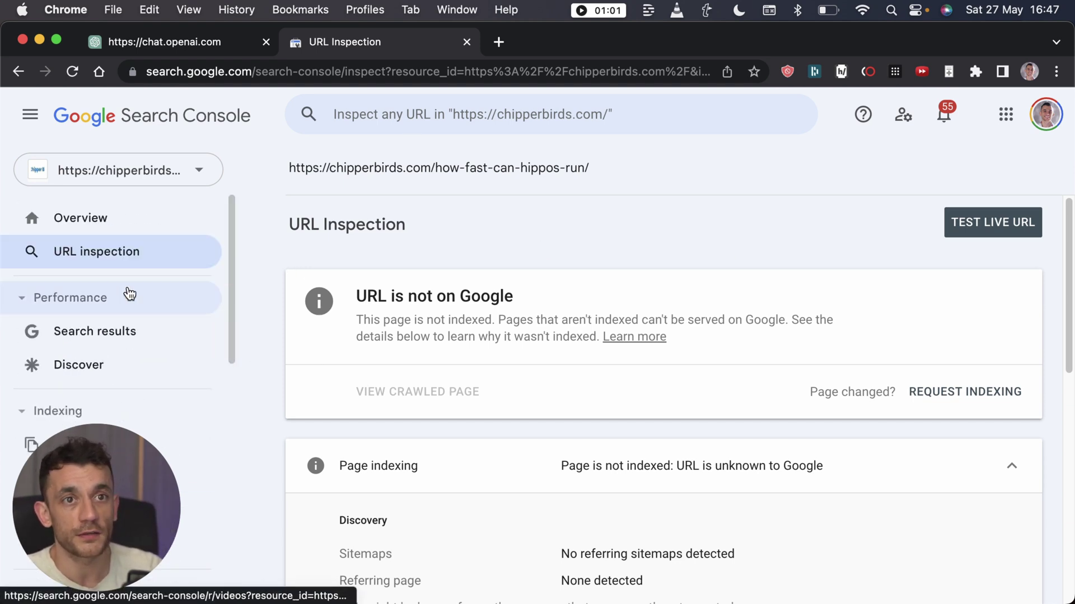
{"action": "scroll", "coordinate": [137, 336], "scroll_direction": "down", "scroll_amount": 1}
{"action": "left_click", "coordinate": [120, 300]}
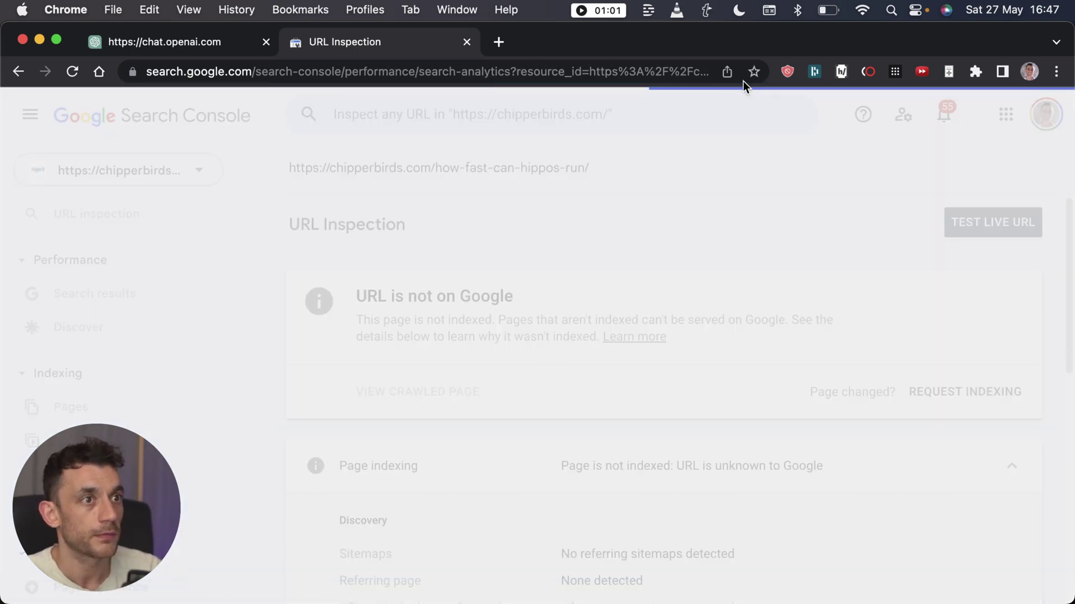
{"action": "scroll", "coordinate": [667, 334], "scroll_direction": "down", "scroll_amount": 8}
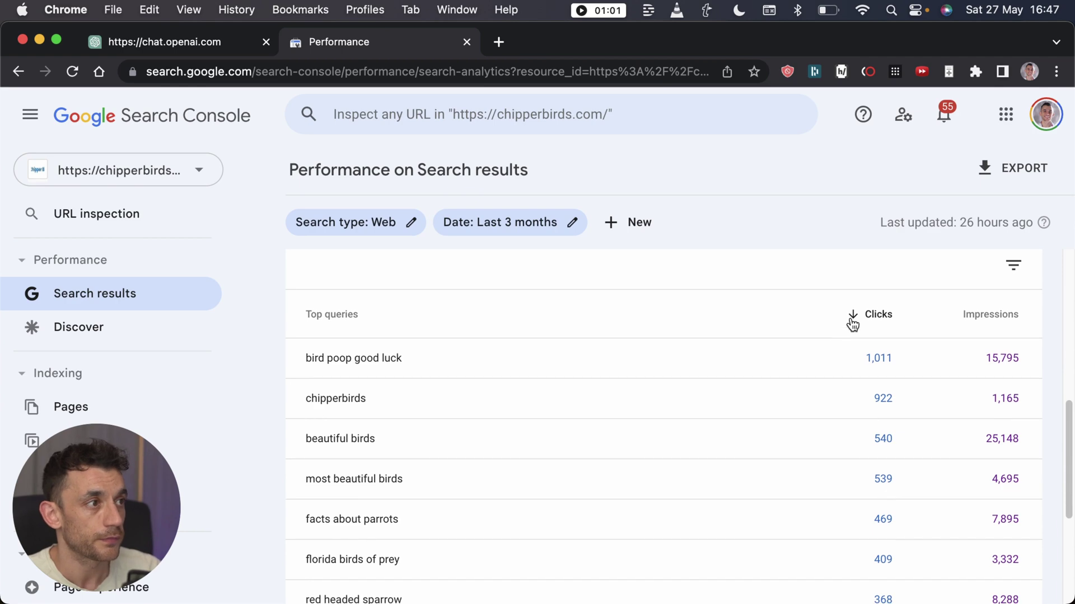
{"action": "left_click", "coordinate": [852, 322]}
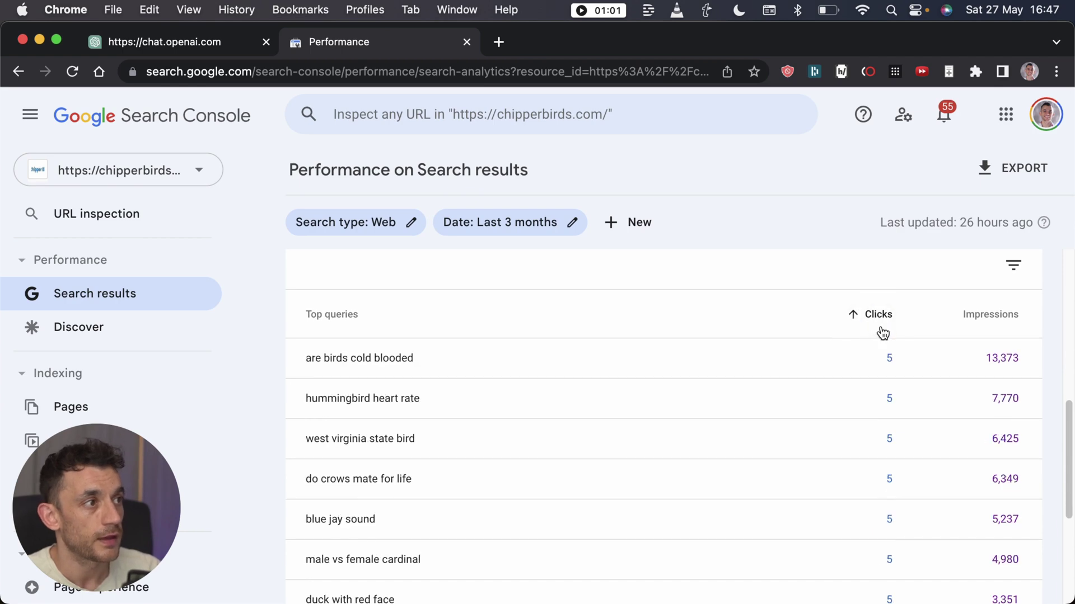
{"action": "left_click", "coordinate": [442, 368]}
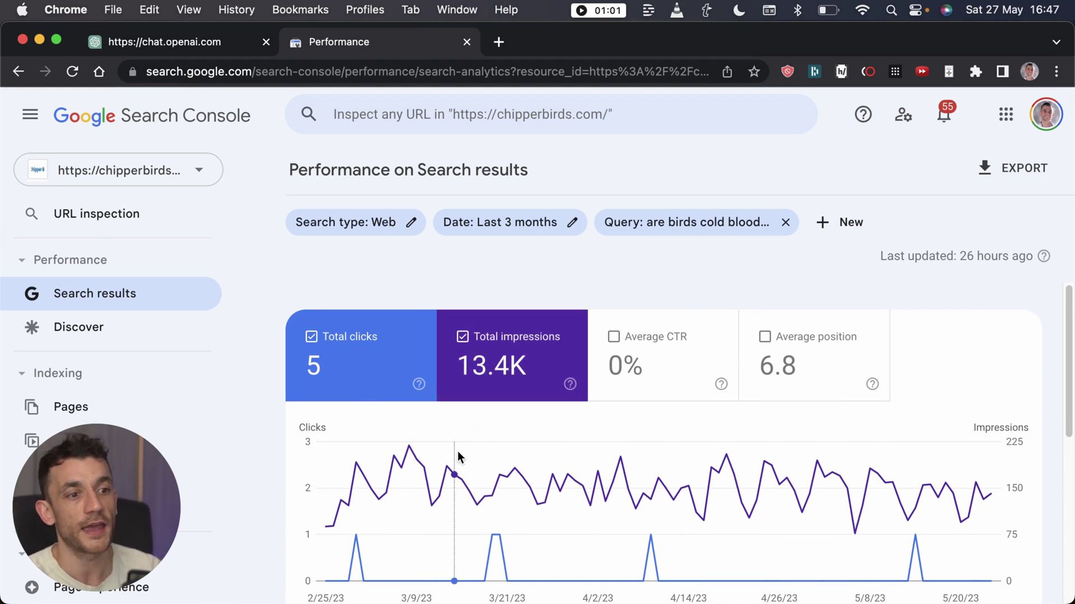
- Open the page ranking for this query in a new tab from the Pages list
{"action": "mouse_move", "coordinate": [374, 560]}
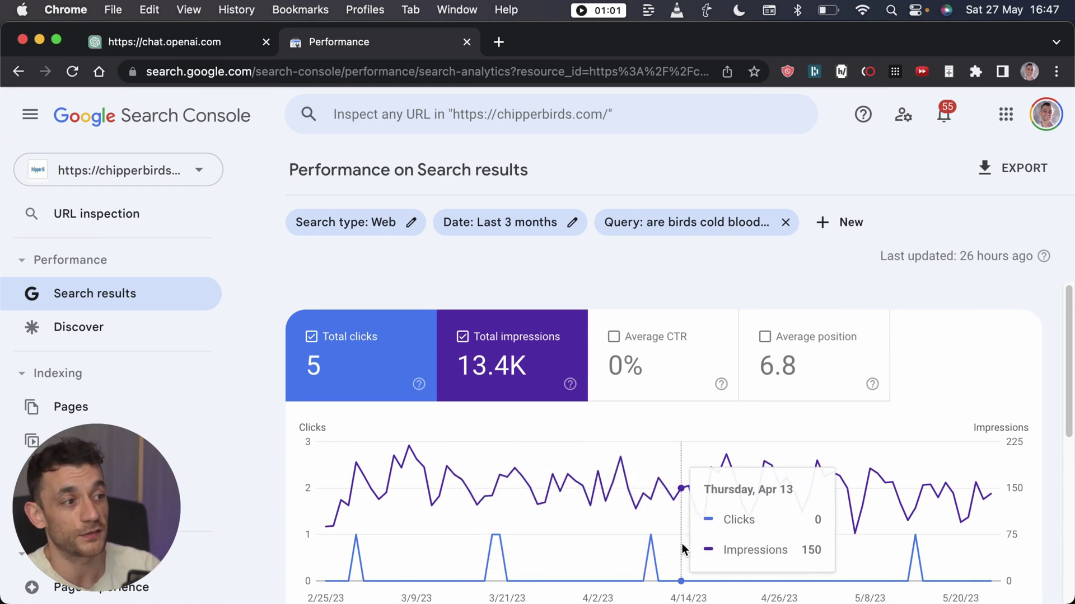
{"action": "scroll", "coordinate": [734, 419], "scroll_direction": "down", "scroll_amount": 4}
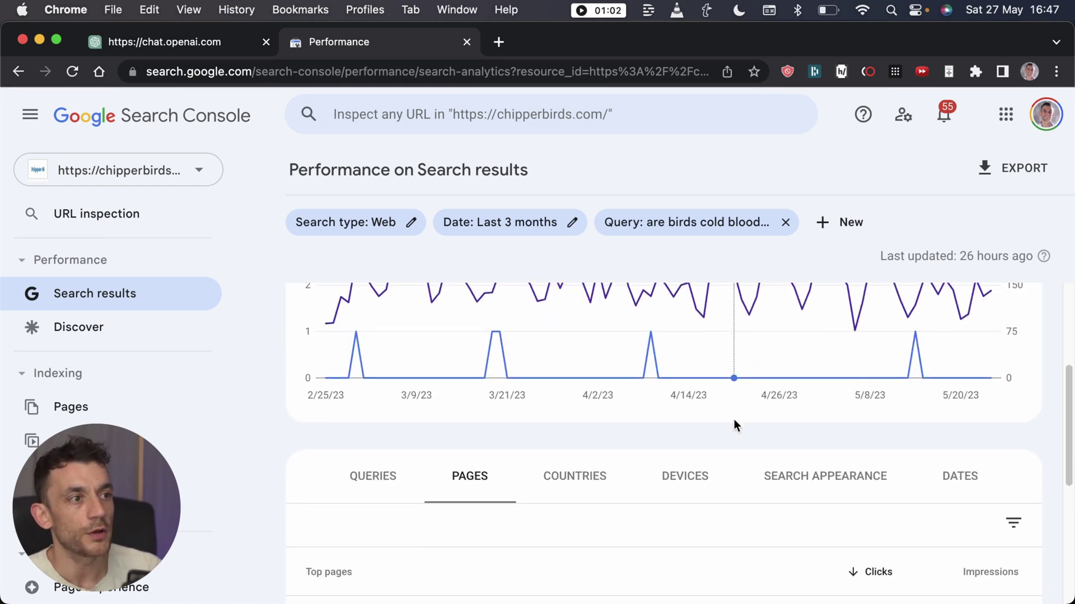
{"action": "scroll", "coordinate": [734, 427], "scroll_direction": "down", "scroll_amount": 3}
{"action": "scroll", "coordinate": [734, 427], "scroll_direction": "up", "scroll_amount": 2}
{"action": "left_click", "coordinate": [470, 346]}
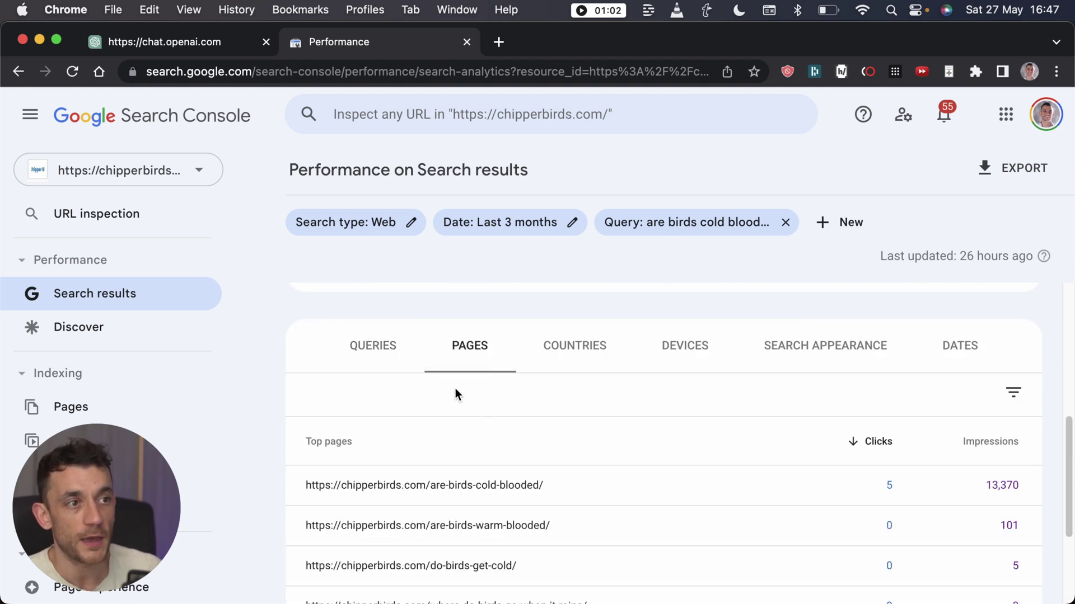
{"action": "scroll", "coordinate": [771, 463], "scroll_direction": "down", "scroll_amount": 1}
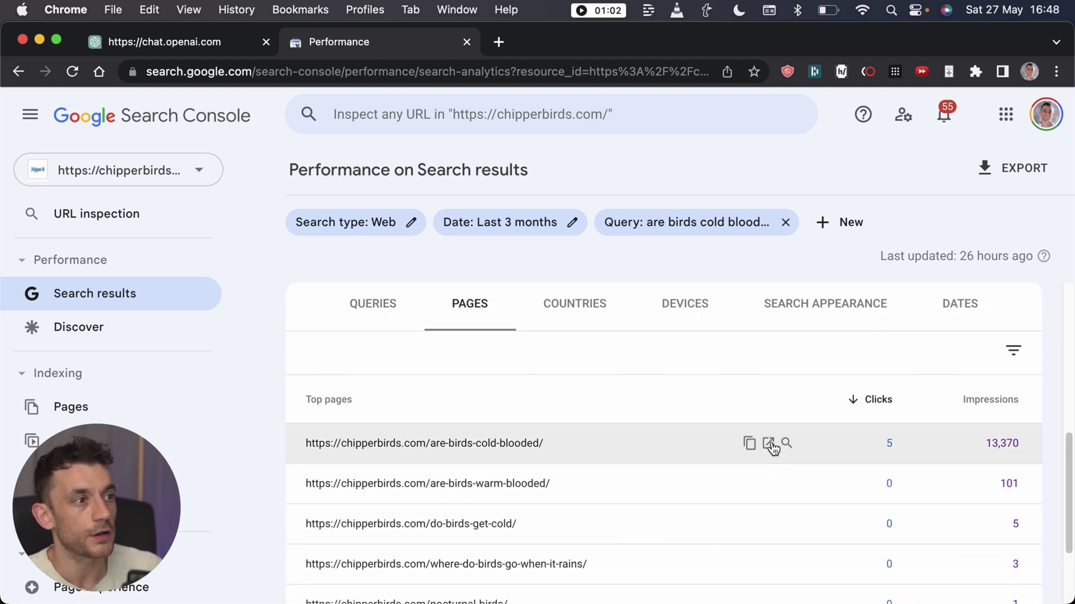
{"action": "left_click", "coordinate": [770, 446]}
{"action": "left_click", "coordinate": [366, 45]}
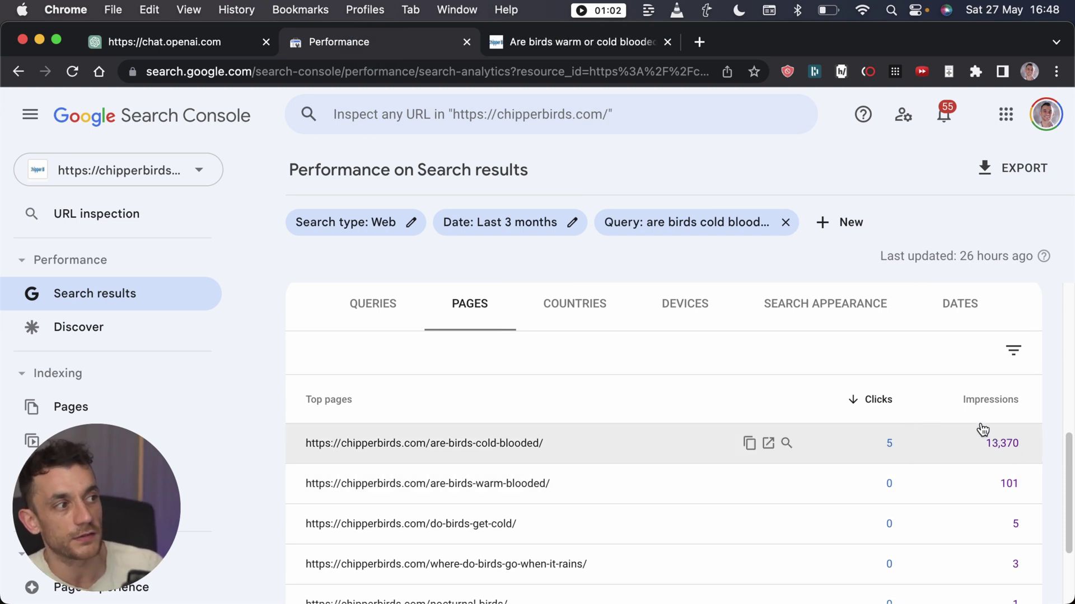
{"action": "scroll", "coordinate": [591, 342], "scroll_direction": "up", "scroll_amount": 5}
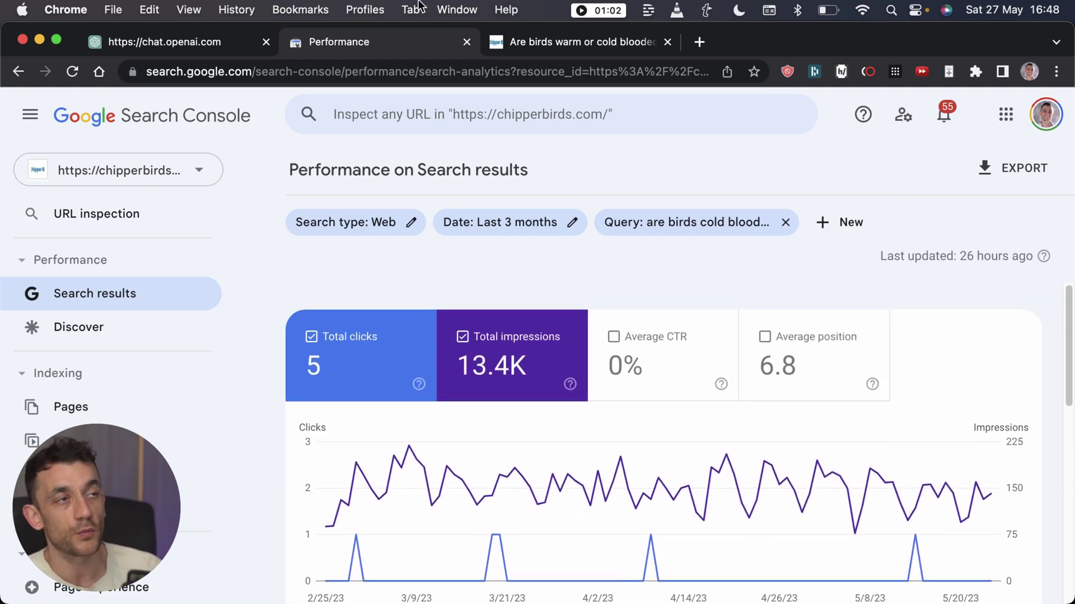
- Select the title 'Are Birds Warm Or Cold Blooded?' on the Chipper Birds article
{"action": "left_click", "coordinate": [539, 51]}
{"action": "scroll", "coordinate": [566, 438], "scroll_direction": "down", "scroll_amount": 10}
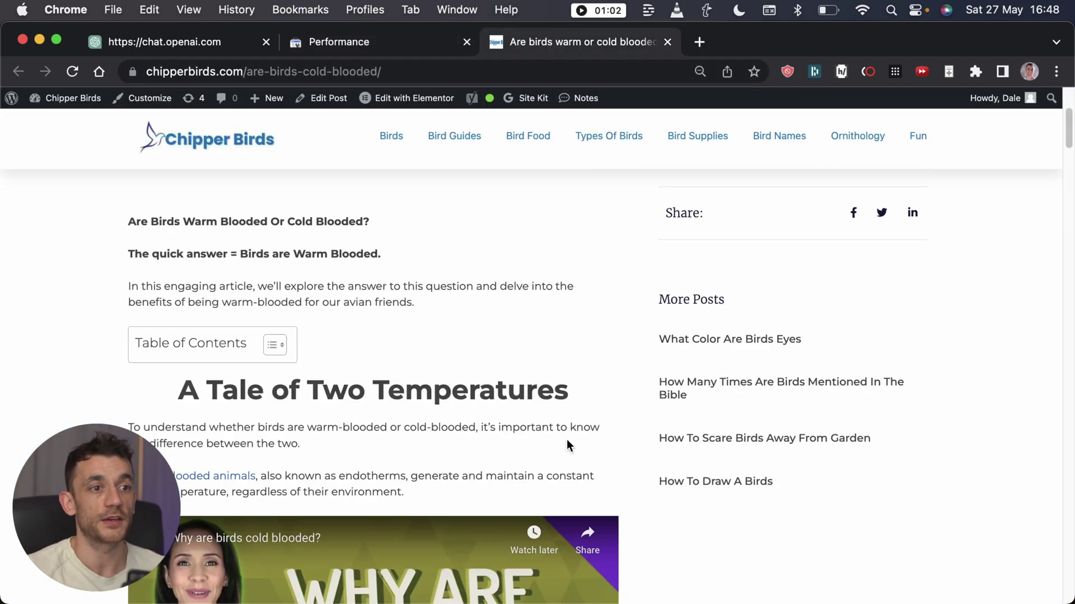
{"action": "scroll", "coordinate": [392, 339], "scroll_direction": "up", "scroll_amount": 9}
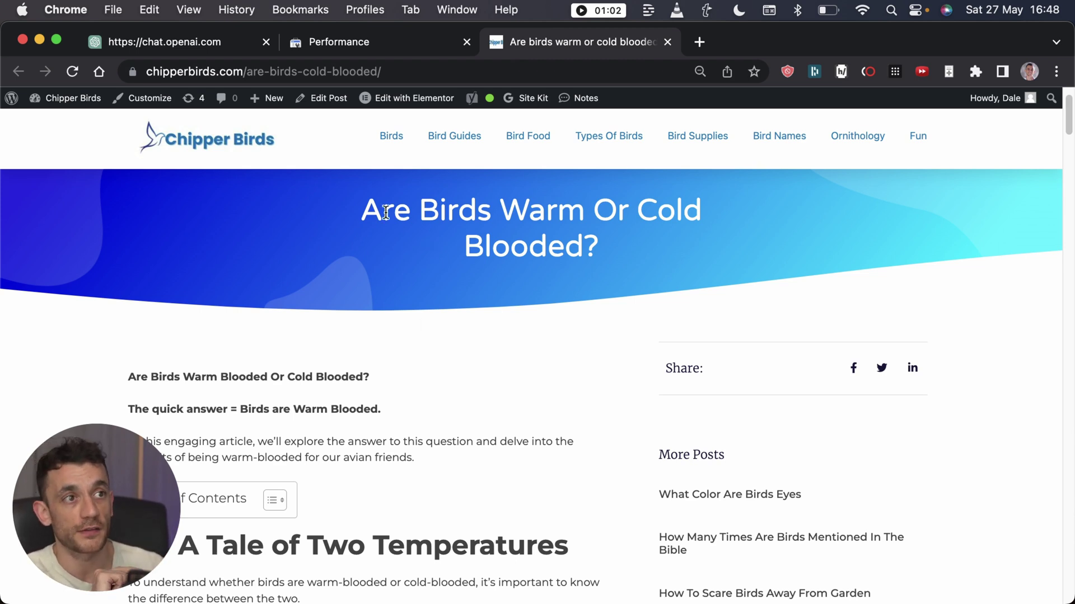
{"action": "left_click_drag", "start_coordinate": [340, 206], "coordinate": [588, 355]}
{"action": "scroll", "coordinate": [586, 351], "scroll_direction": "down", "scroll_amount": 3}
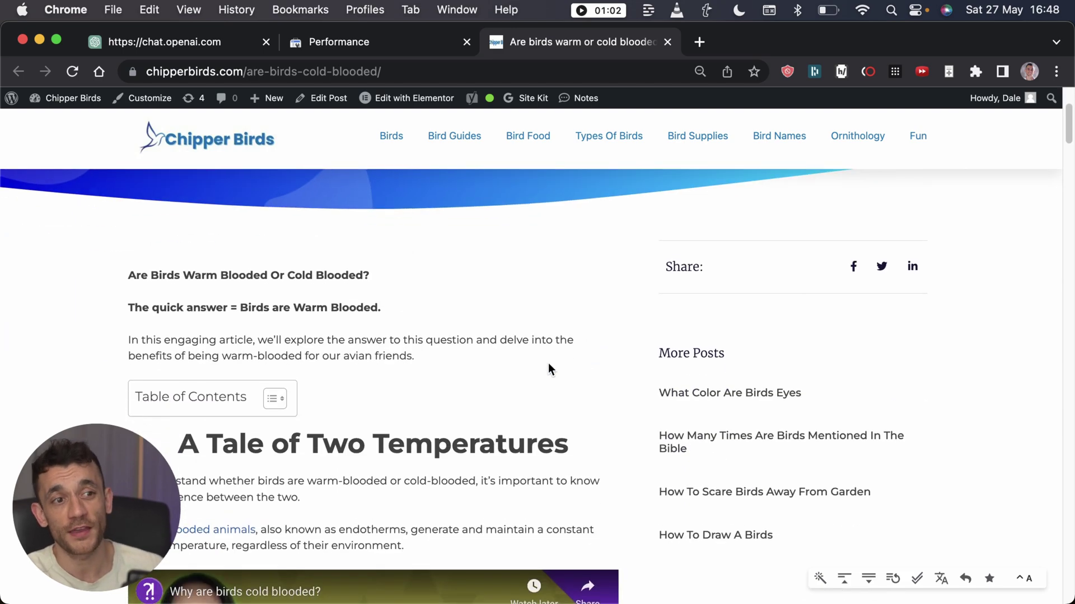
{"action": "scroll", "coordinate": [548, 370], "scroll_direction": "down", "scroll_amount": 20}
{"action": "scroll", "coordinate": [518, 397], "scroll_direction": "up", "scroll_amount": 8}
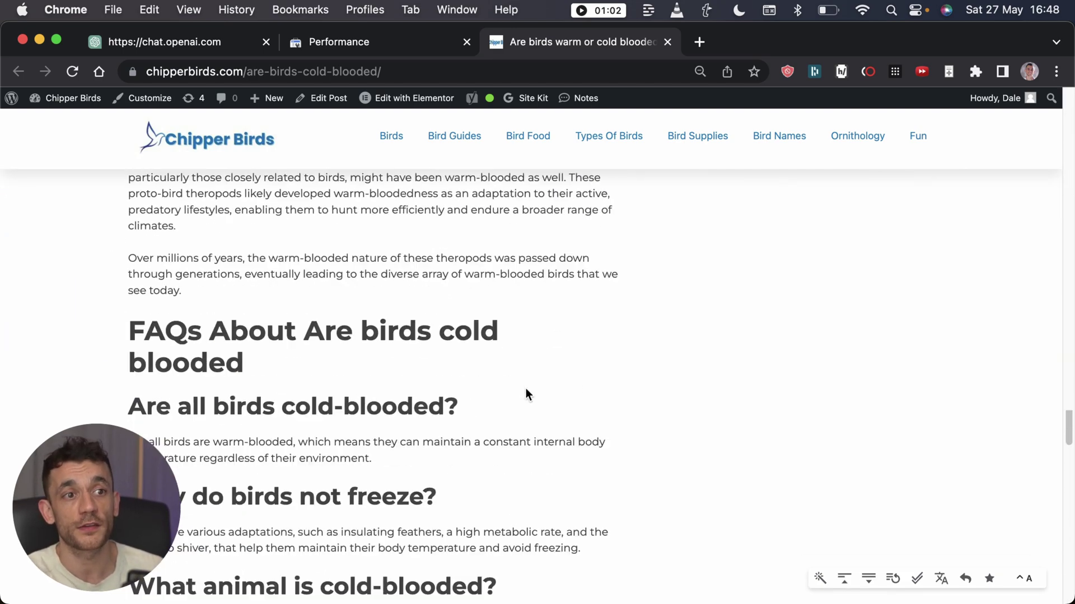
{"action": "scroll", "coordinate": [496, 387], "scroll_direction": "up", "scroll_amount": 20}
{"action": "left_click", "coordinate": [704, 328]}
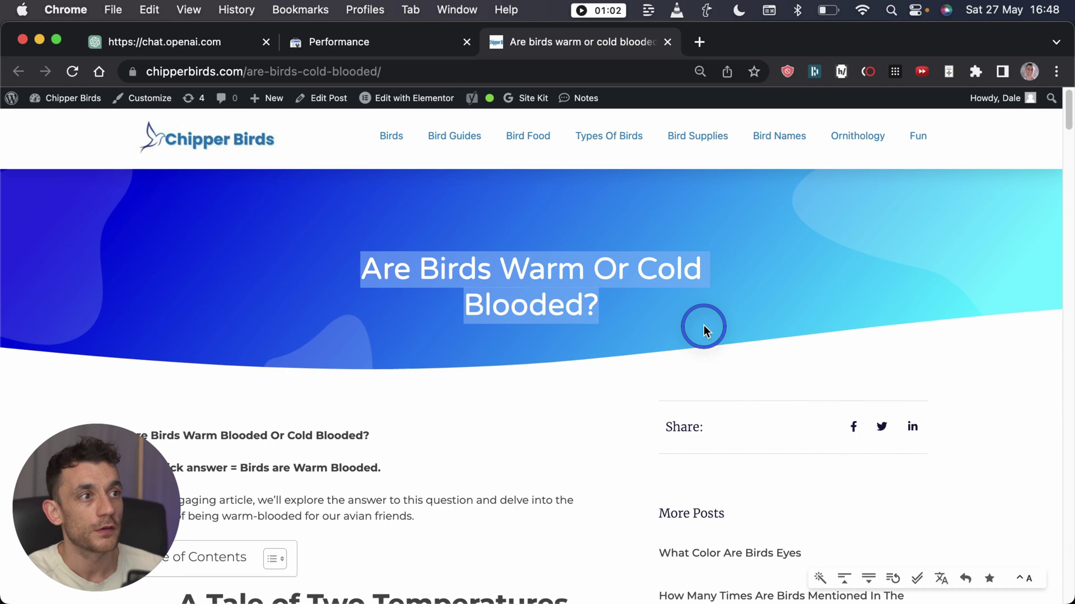
- Search Google for the title and open the Texas.gov, Birdfact and Audubon results in tabs
{"action": "key", "text": "super+shift+l"}
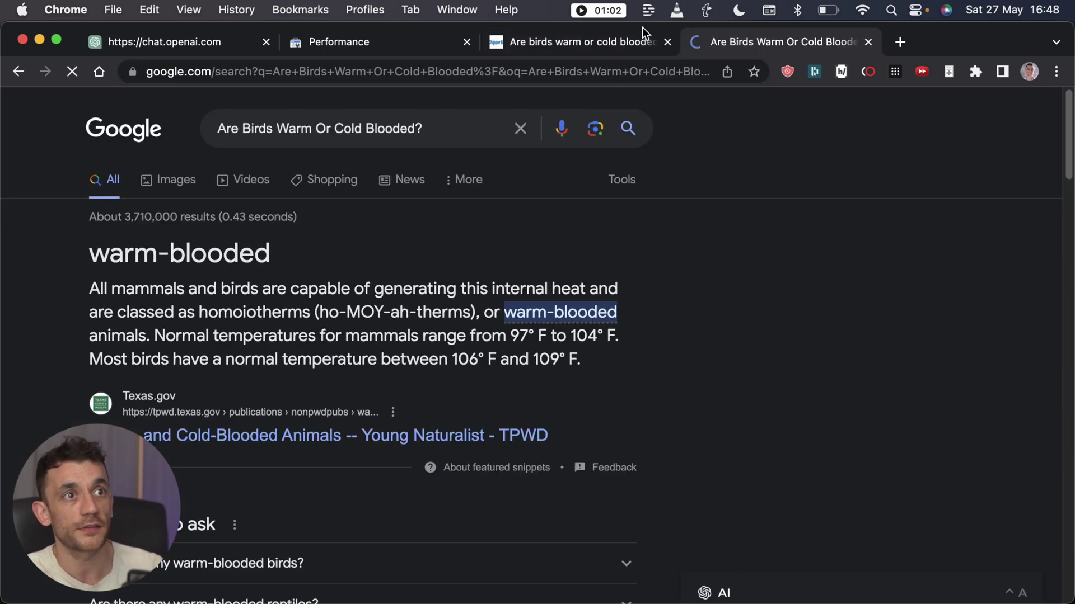
{"action": "scroll", "coordinate": [434, 324], "scroll_direction": "down", "scroll_amount": 4}
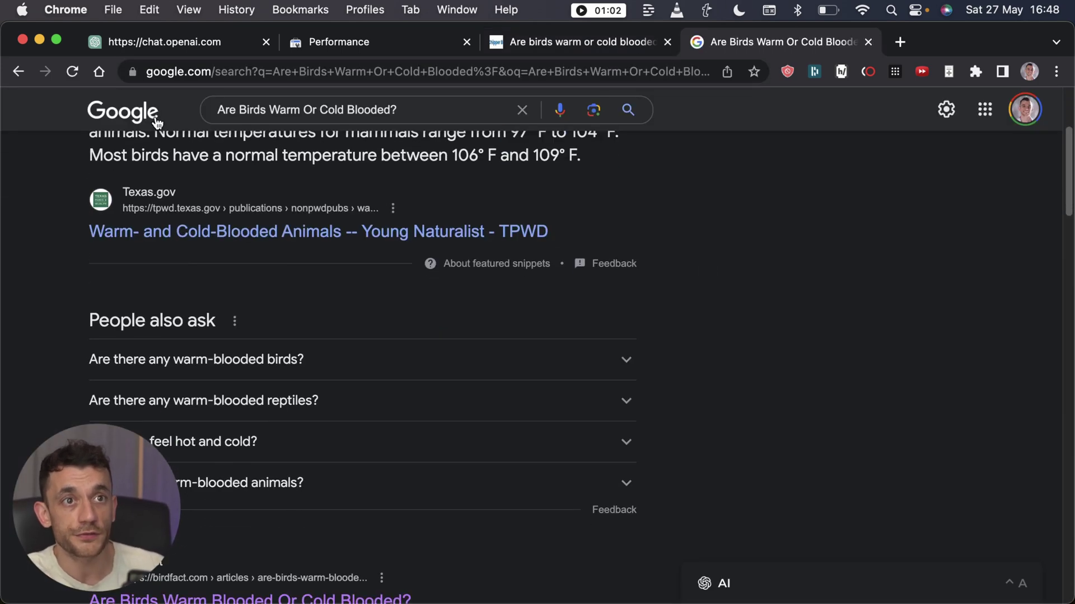
{"action": "left_click", "coordinate": [197, 233], "text": "super"}
{"action": "scroll", "coordinate": [334, 310], "scroll_direction": "down", "scroll_amount": 5}
{"action": "left_click", "coordinate": [252, 315], "text": "super"}
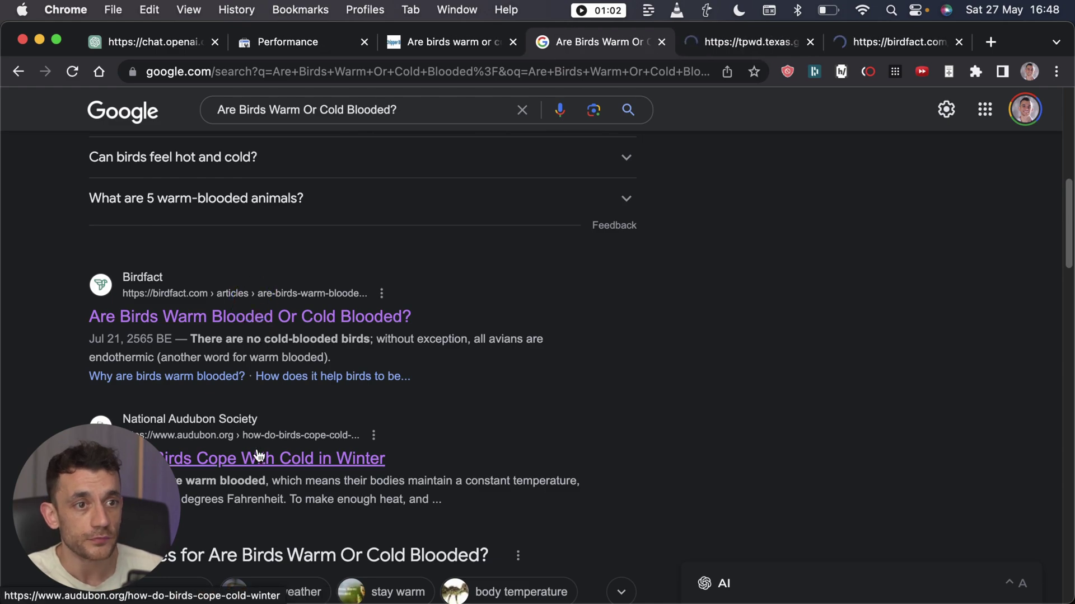
{"action": "left_click", "coordinate": [257, 455], "text": "super"}
{"action": "key", "text": "super+w"}
- Rearrange the tabs and open the Birdfact result in a new tab
{"action": "scroll", "coordinate": [244, 447], "scroll_direction": "down", "scroll_amount": 15}
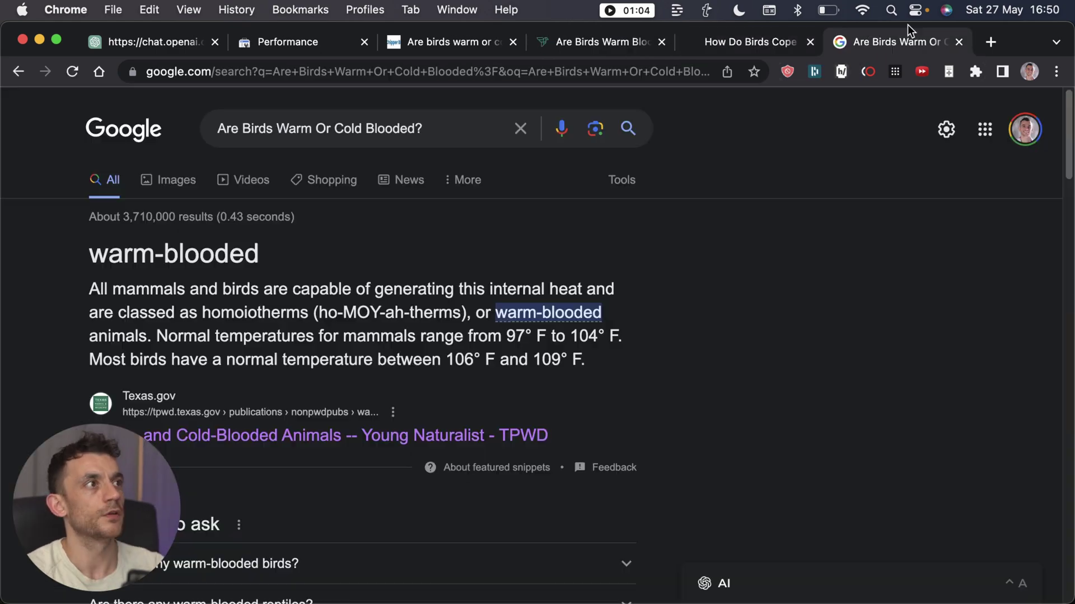
{"action": "left_click_drag", "start_coordinate": [908, 24], "coordinate": [627, 56]}
{"action": "scroll", "coordinate": [361, 348], "scroll_direction": "down", "scroll_amount": 2}
{"action": "scroll", "coordinate": [286, 343], "scroll_direction": "down", "scroll_amount": 5}
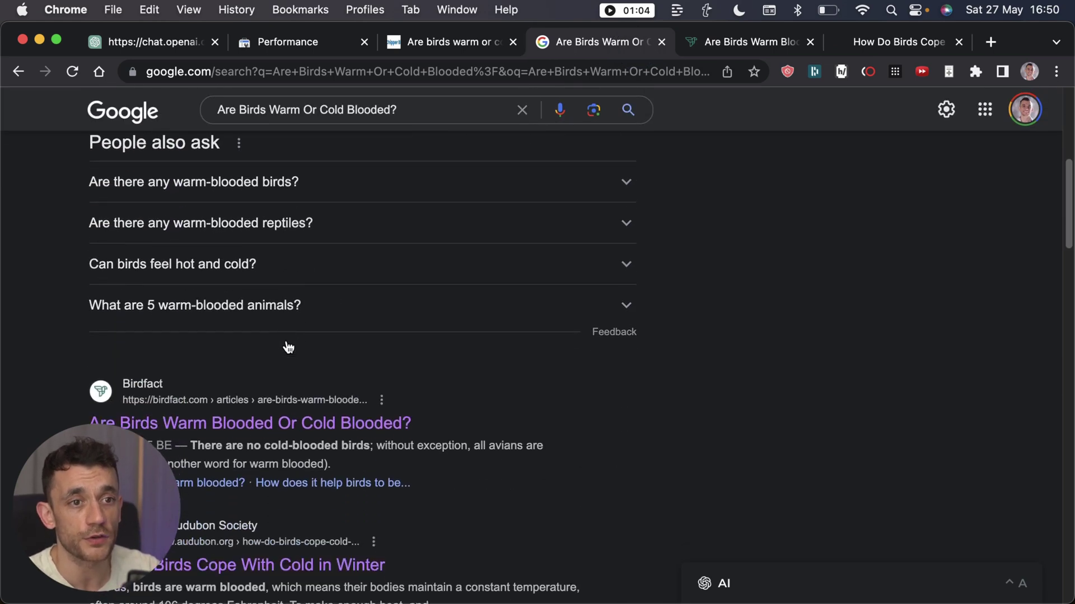
{"action": "scroll", "coordinate": [289, 347], "scroll_direction": "down", "scroll_amount": 3}
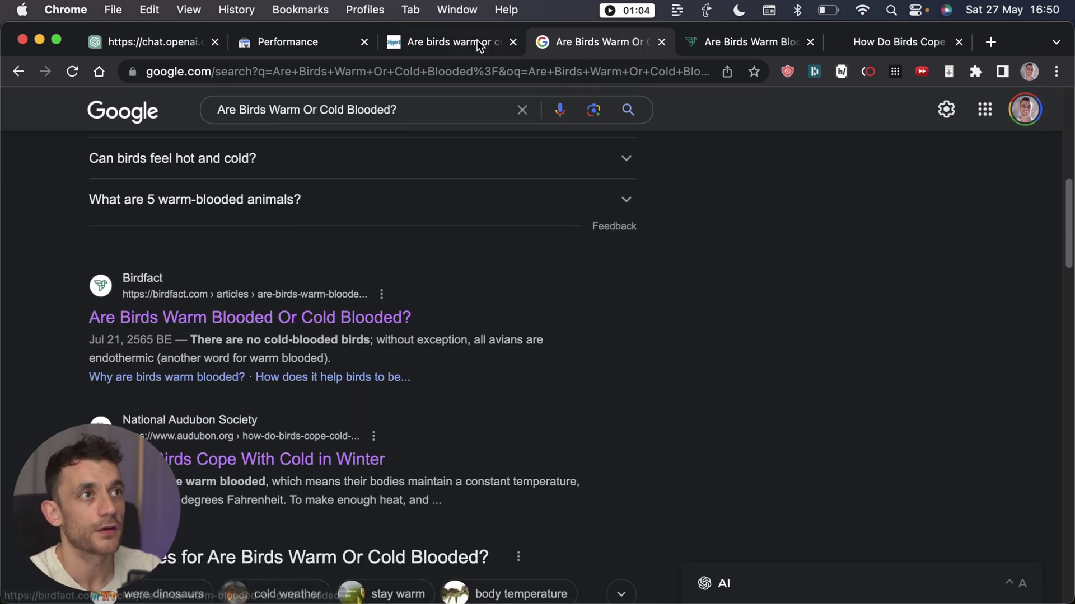
{"action": "left_click", "coordinate": [479, 46]}
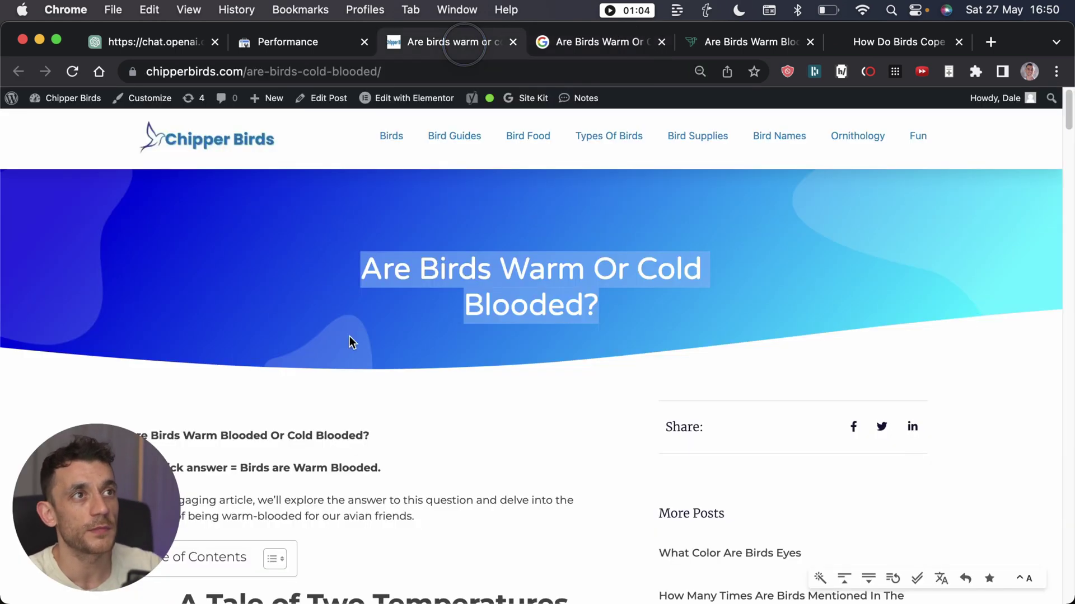
{"action": "left_click", "coordinate": [548, 39]}
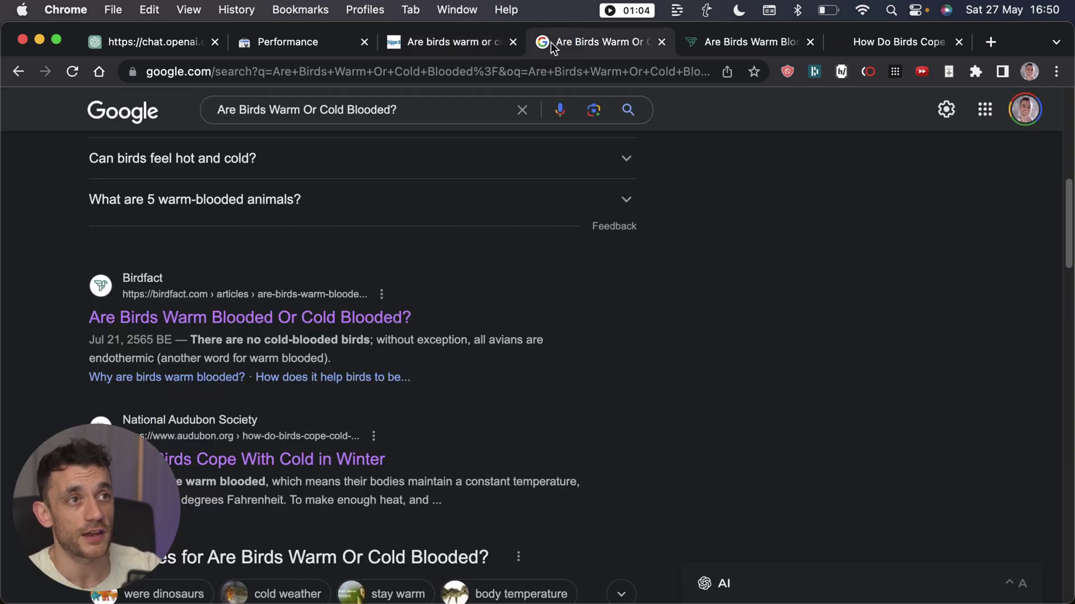
{"action": "left_click", "coordinate": [287, 315], "text": "super"}
- Close the duplicate tabs and jump via the Birdfact HeadingsMap outline to 'Why are birds warm blooded?'
{"action": "left_click", "coordinate": [622, 44]}
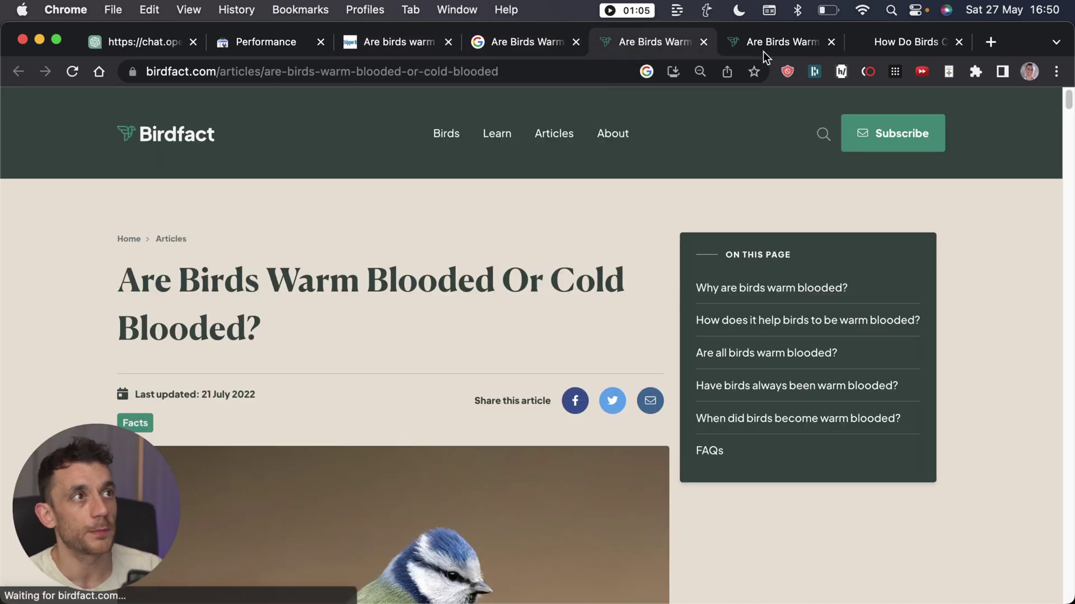
{"action": "left_click", "coordinate": [831, 42]}
{"action": "left_click", "coordinate": [831, 42]}
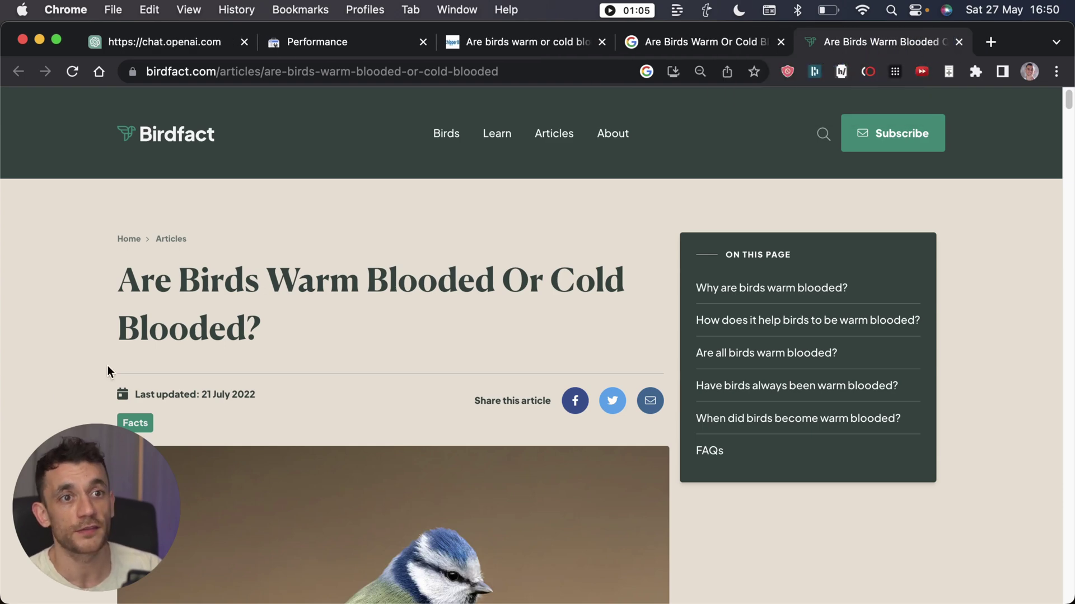
{"action": "scroll", "coordinate": [111, 364], "scroll_direction": "down", "scroll_amount": 5}
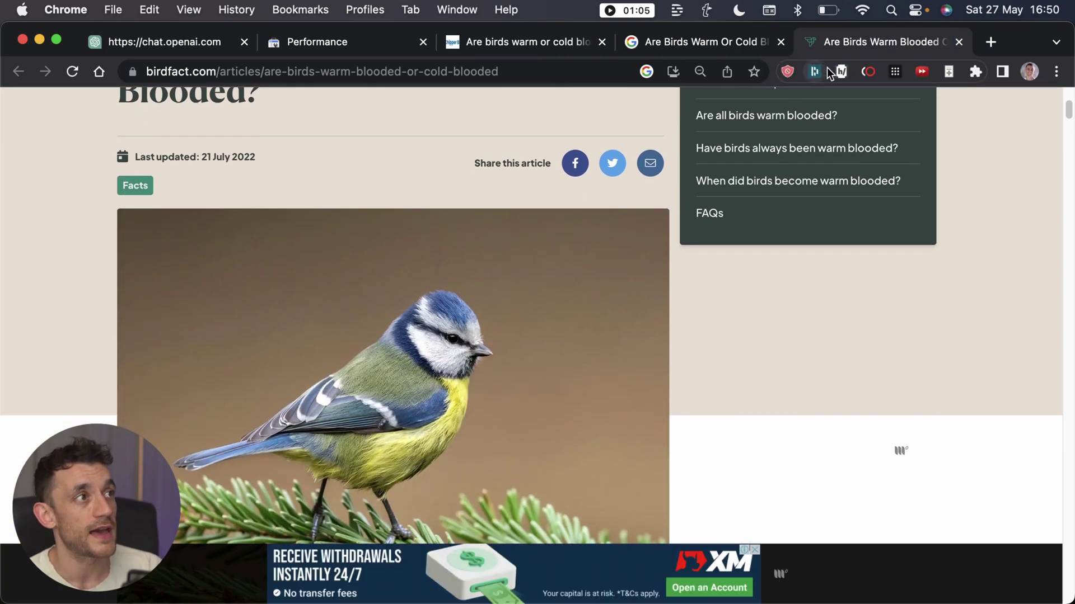
{"action": "left_click", "coordinate": [817, 70]}
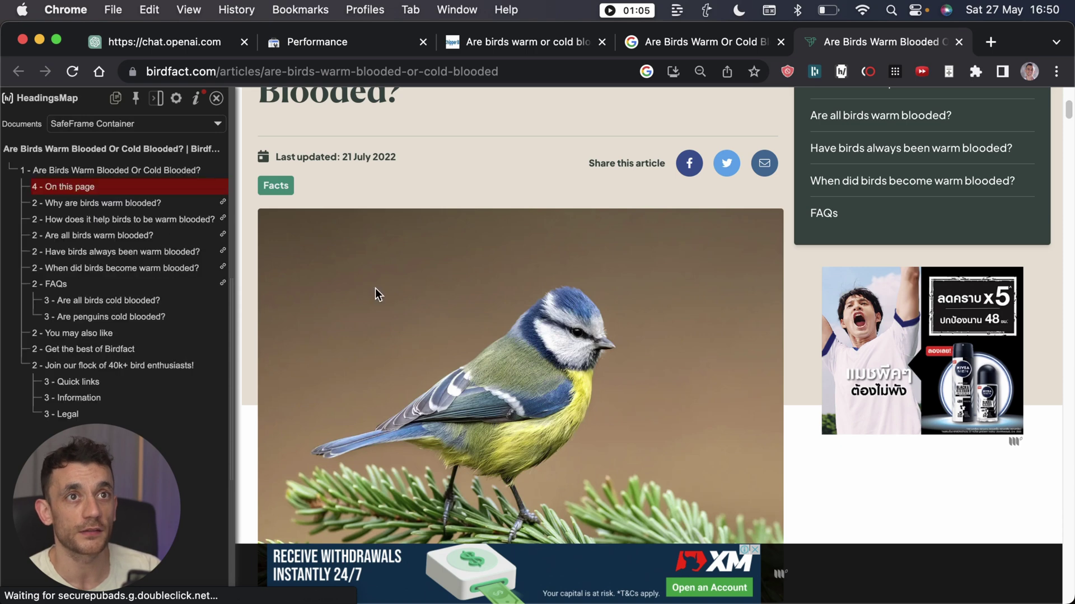
{"action": "scroll", "coordinate": [375, 287], "scroll_direction": "down", "scroll_amount": 5}
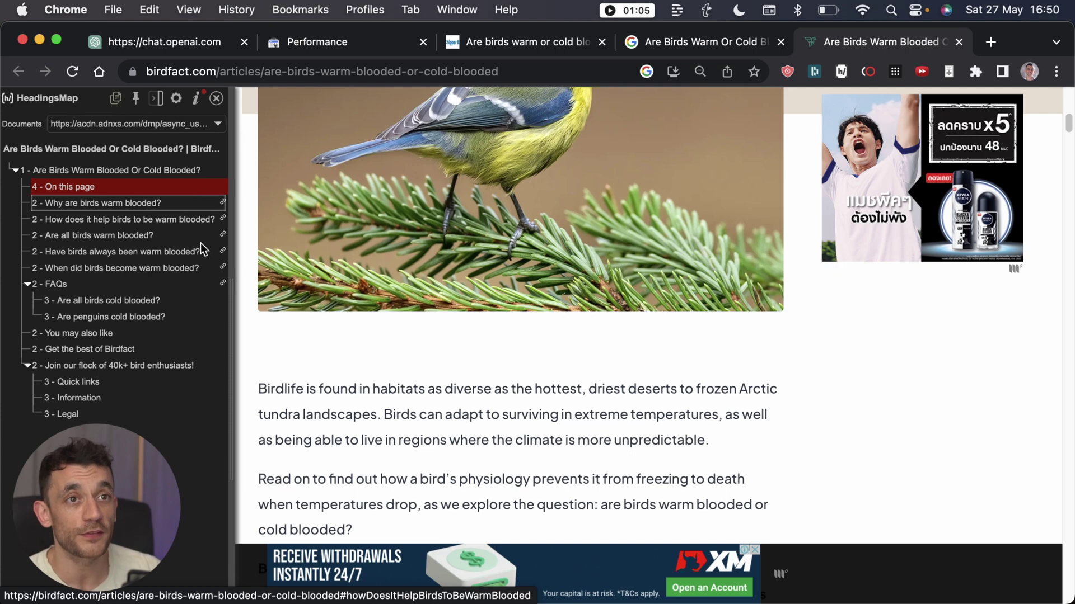
{"action": "left_click", "coordinate": [159, 204]}
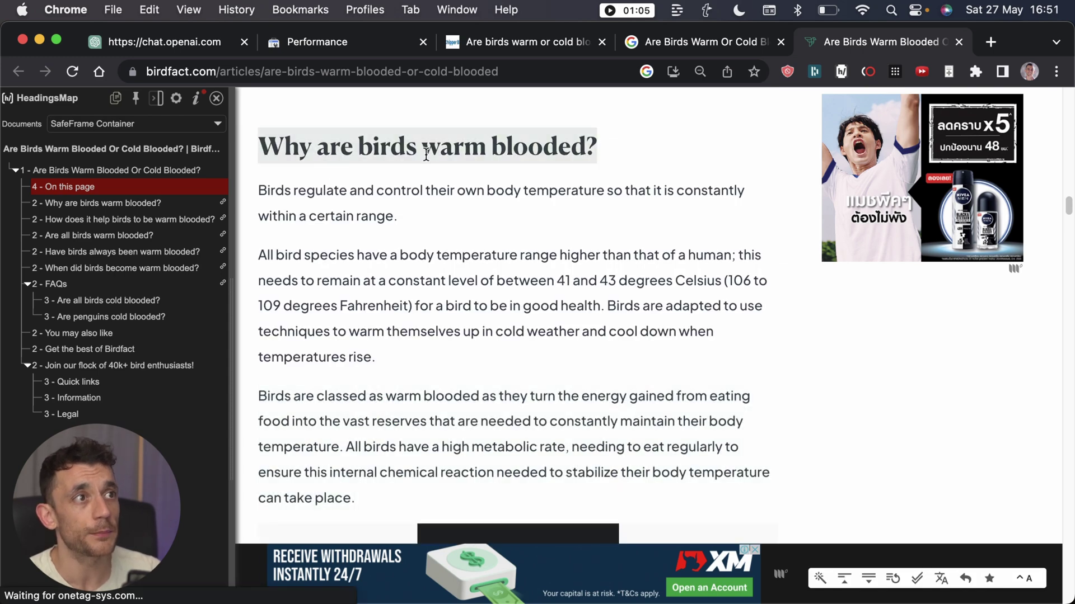
- Search the Chipper Birds article to confirm it lacks a 'Why are birds warm blooded' section
{"action": "left_click", "coordinate": [502, 36]}
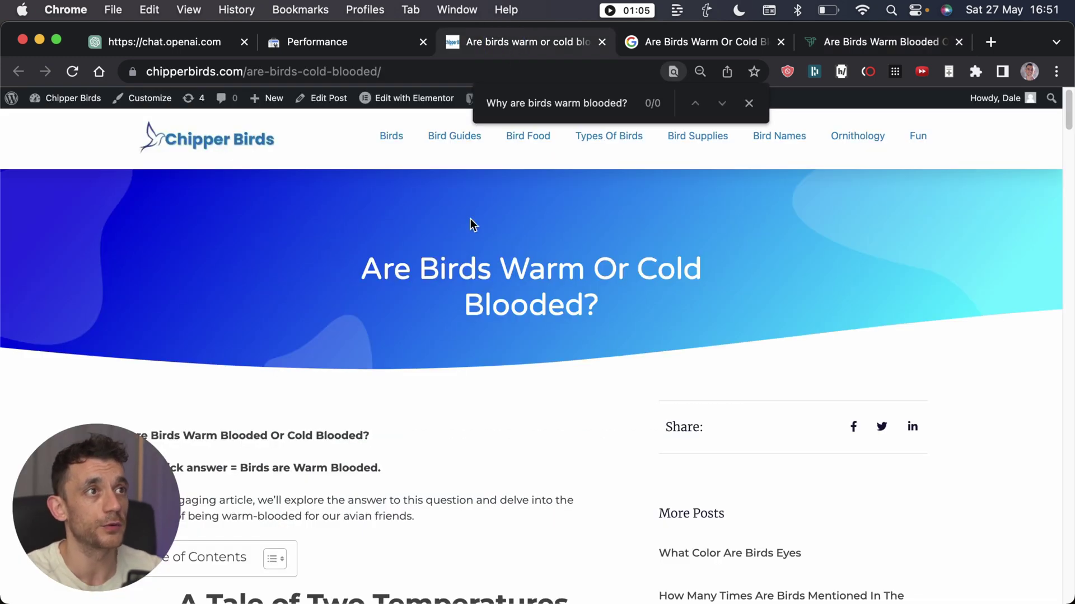
{"action": "key", "text": "BackSpace"}
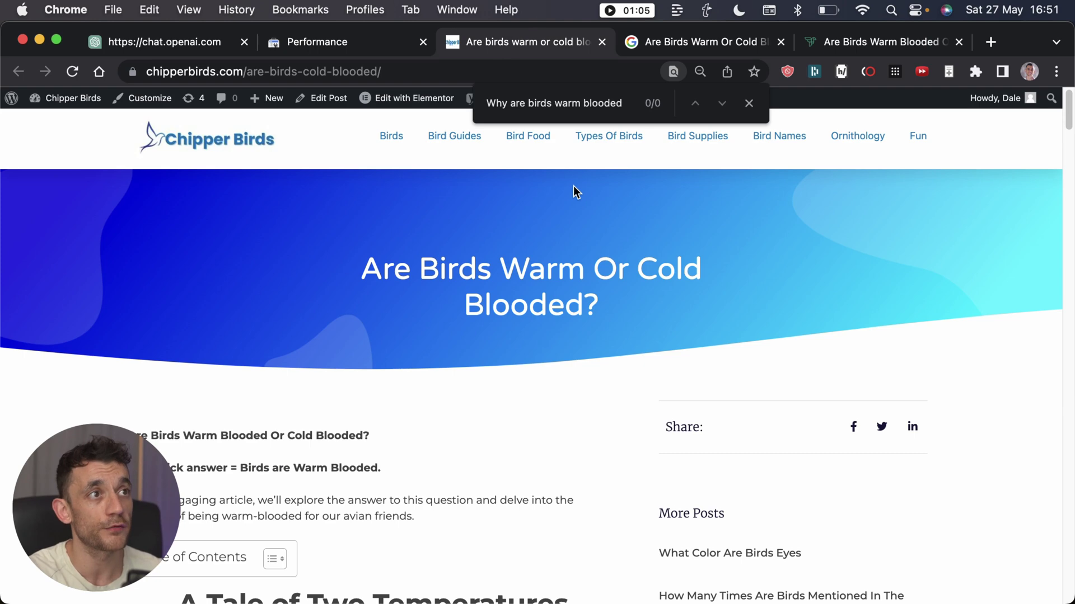
{"action": "key", "text": "BackSpace"}
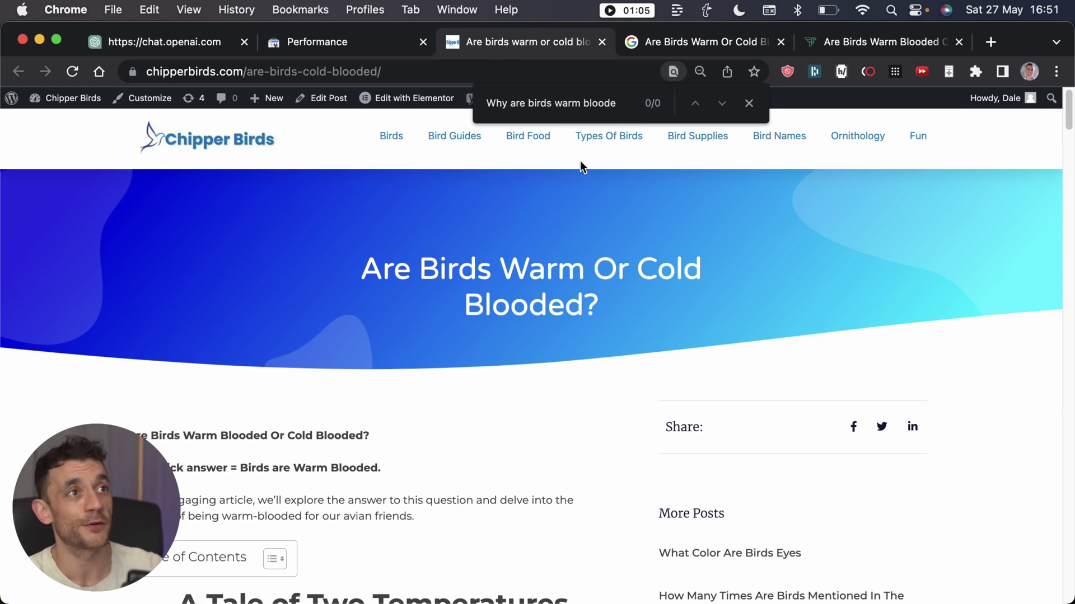
{"action": "left_click", "coordinate": [183, 42]}
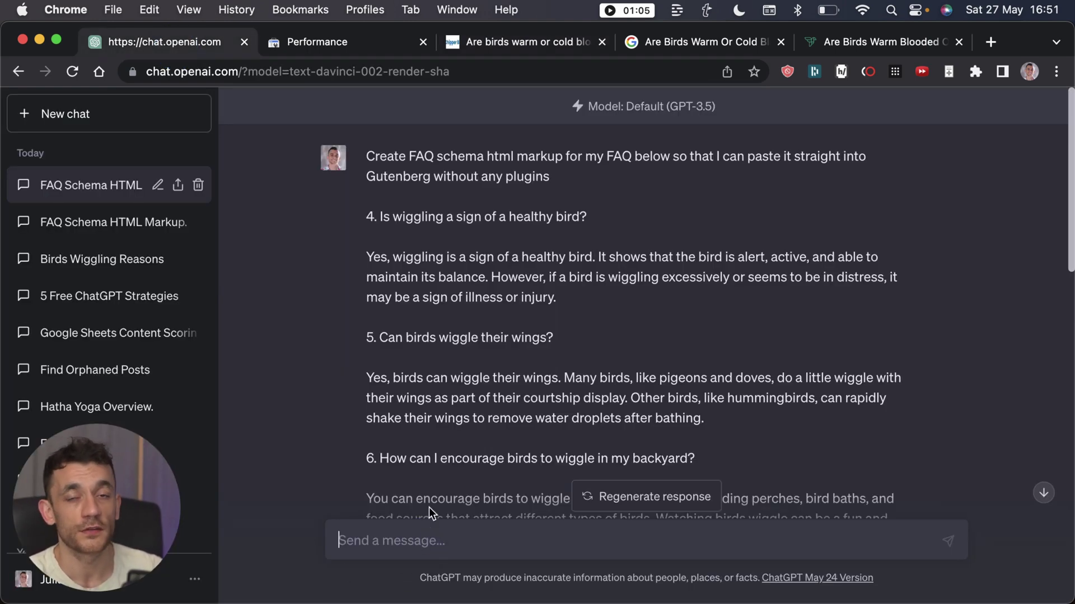
{"action": "left_click", "coordinate": [529, 42]}
{"action": "scroll", "coordinate": [571, 344], "scroll_direction": "down", "scroll_amount": 6}
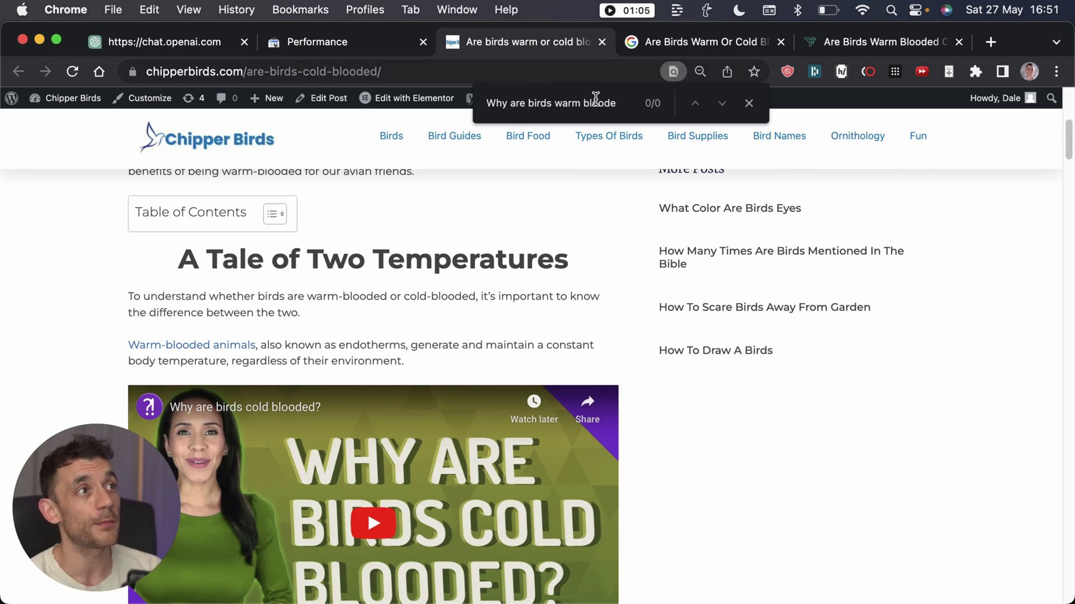
- Bring up the Search Console Performance report filtered to the 'are birds cold blooded' query
{"action": "left_click", "coordinate": [674, 41]}
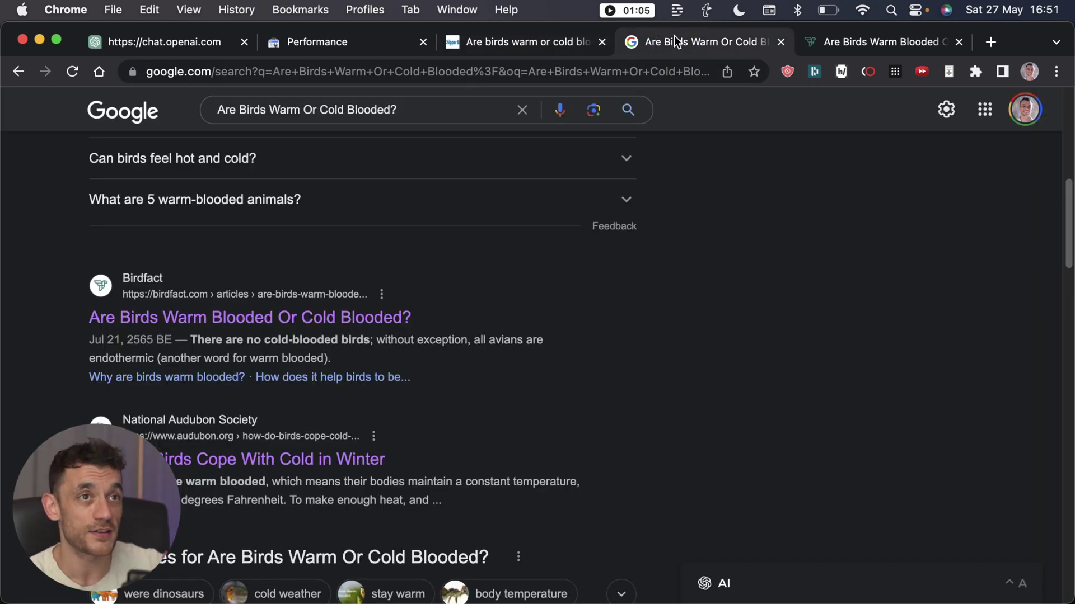
{"action": "left_click", "coordinate": [343, 45]}
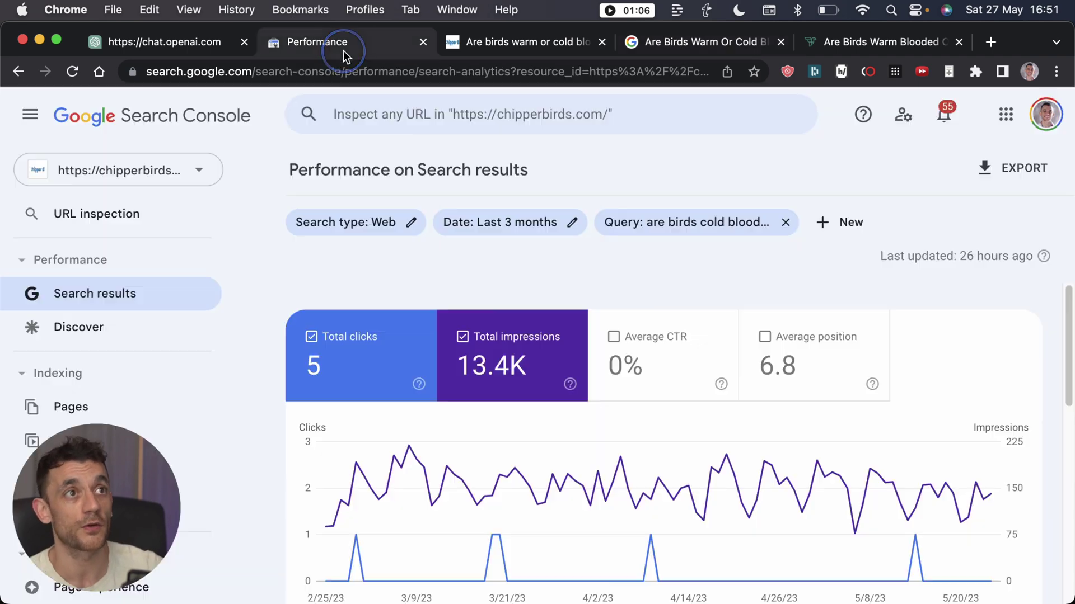
{"action": "scroll", "coordinate": [582, 337], "scroll_direction": "down", "scroll_amount": 4}
{"action": "scroll", "coordinate": [582, 337], "scroll_direction": "up", "scroll_amount": 4}
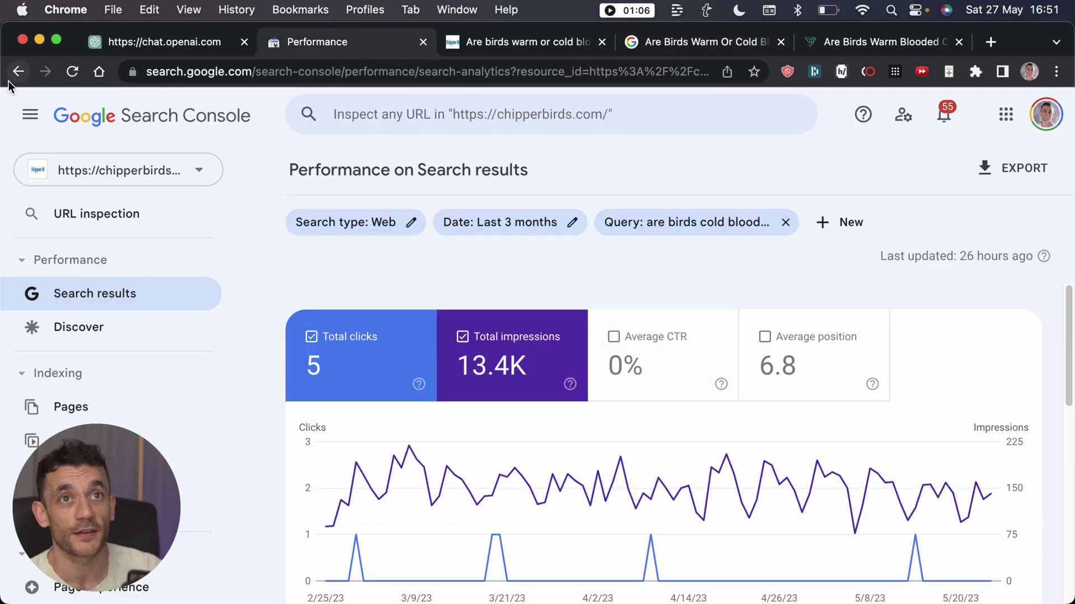
- Step back to Search Console's unfiltered totals of 63.4K clicks and 6.07M impressions
{"action": "left_click", "coordinate": [24, 72]}
{"action": "scroll", "coordinate": [606, 405], "scroll_direction": "down", "scroll_amount": 5}
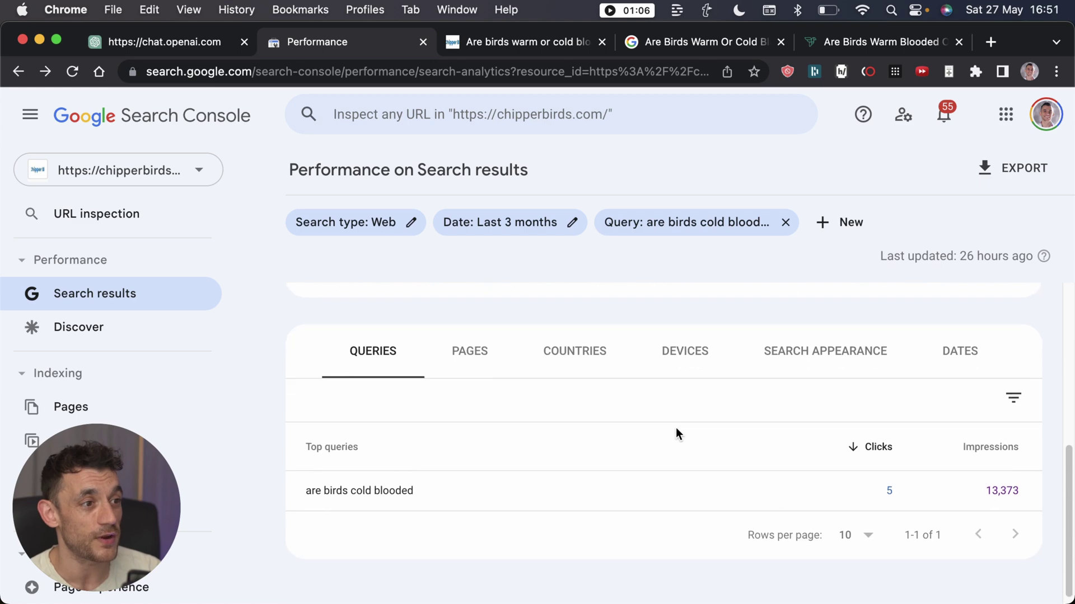
{"action": "left_click", "coordinate": [19, 71]}
{"action": "scroll", "coordinate": [724, 420], "scroll_direction": "down", "scroll_amount": 8}
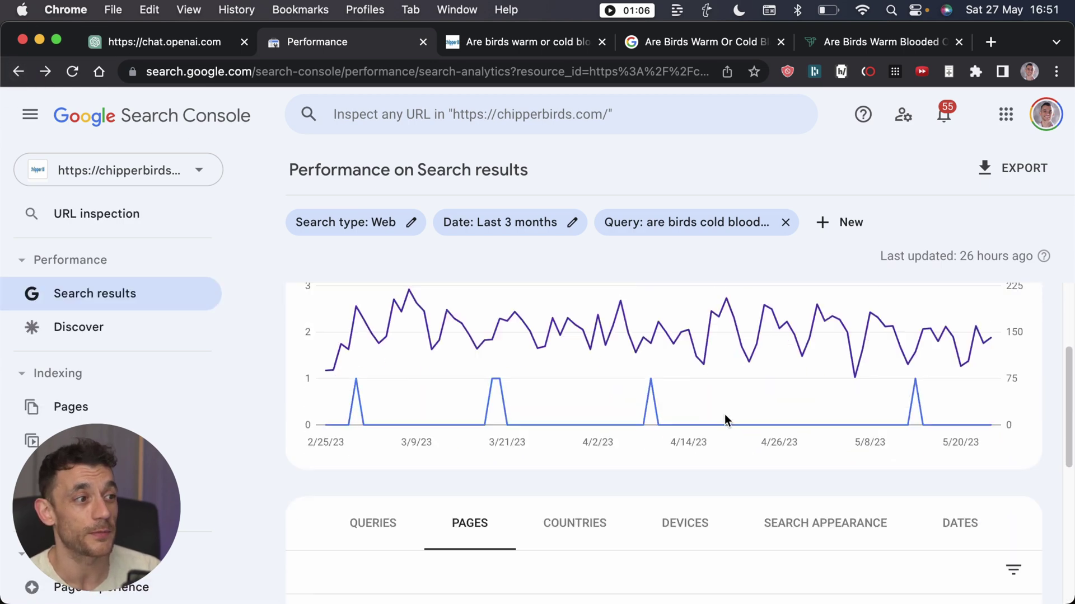
{"action": "left_click", "coordinate": [19, 72]}
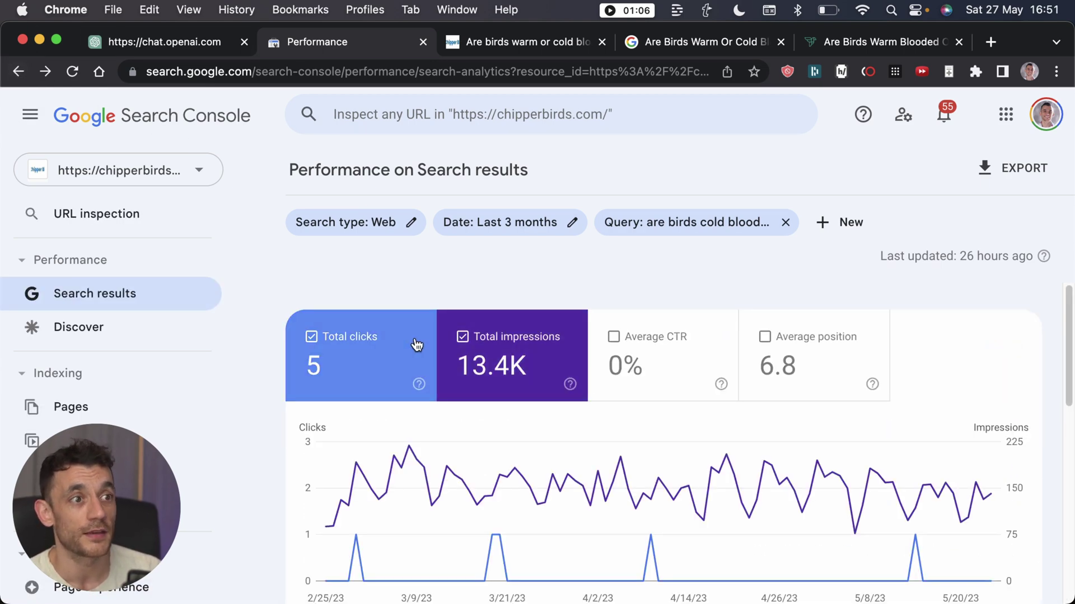
- Close the Google search results and Birdfact article tabs
{"action": "key", "text": "ctrl+Tab"}
{"action": "scroll", "coordinate": [533, 269], "scroll_direction": "down", "scroll_amount": 20}
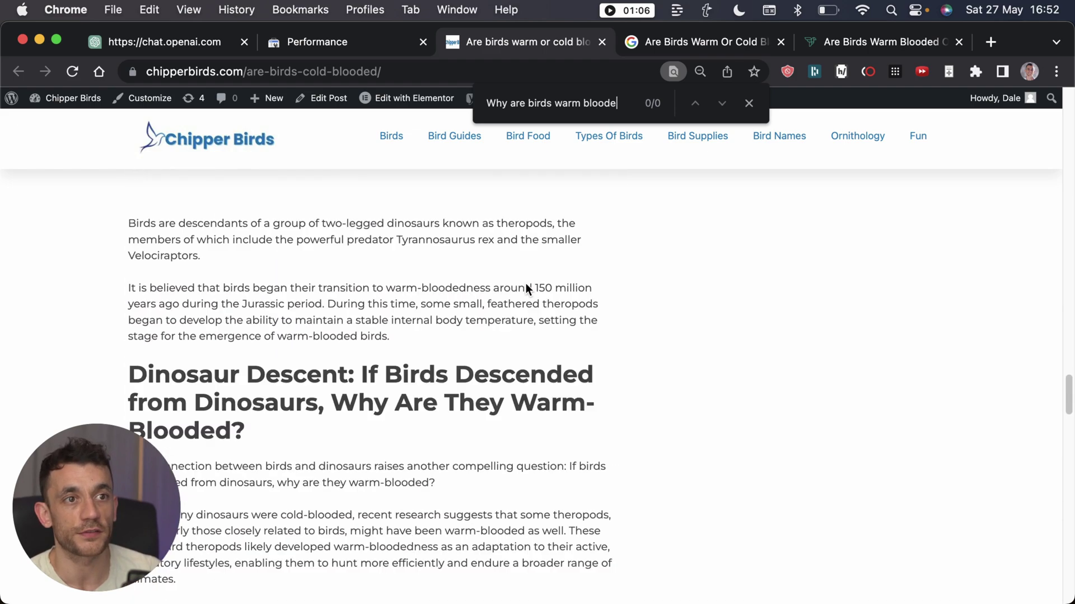
{"action": "scroll", "coordinate": [535, 291], "scroll_direction": "up", "scroll_amount": 10}
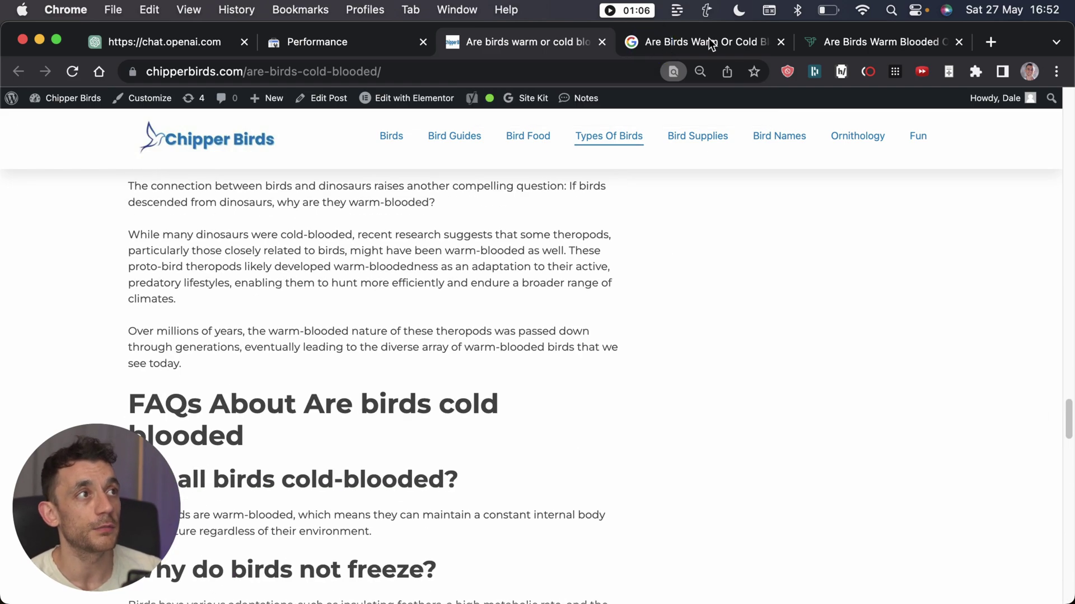
{"action": "left_click", "coordinate": [750, 43]}
{"action": "left_click", "coordinate": [782, 43]}
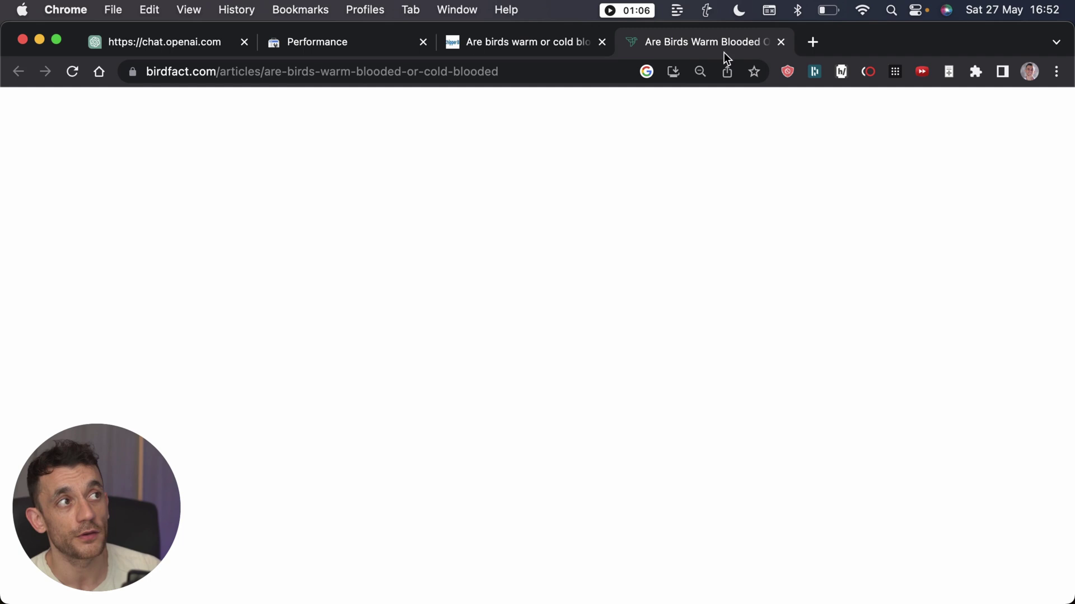
{"action": "key", "text": "super+w"}
- Select and read through ChatGPT's finished answer on why birds are warm-blooded
{"action": "scroll", "coordinate": [462, 325], "scroll_direction": "up", "scroll_amount": 3}
{"action": "left_click_drag", "start_coordinate": [372, 185], "coordinate": [696, 391]}
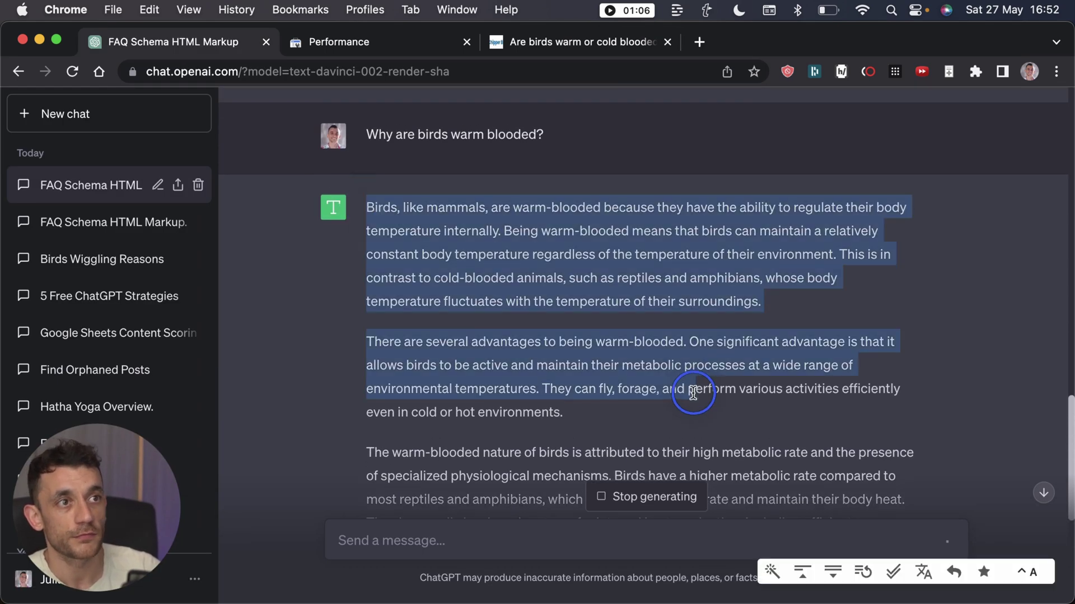
{"action": "scroll", "coordinate": [684, 396], "scroll_direction": "down", "scroll_amount": 10}
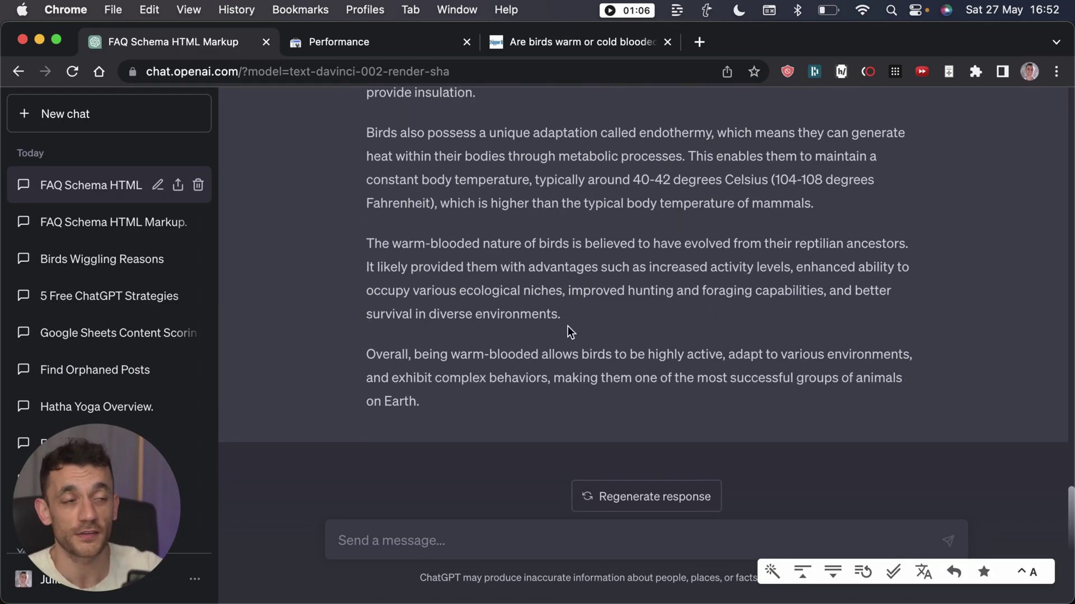
{"action": "scroll", "coordinate": [568, 325], "scroll_direction": "up", "scroll_amount": 8}
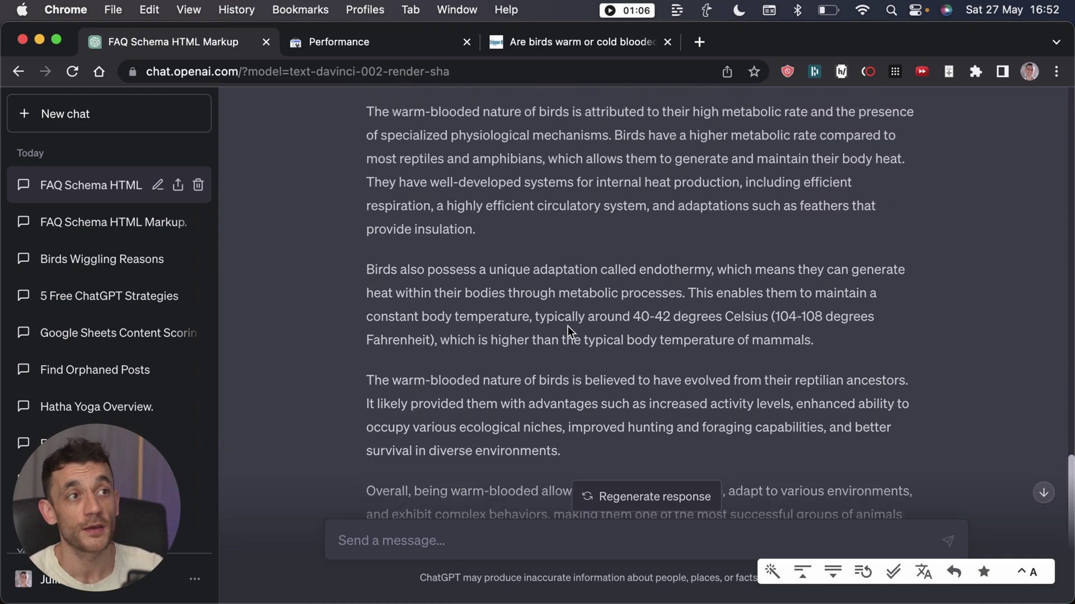
{"action": "scroll", "coordinate": [568, 326], "scroll_direction": "up", "scroll_amount": 2}
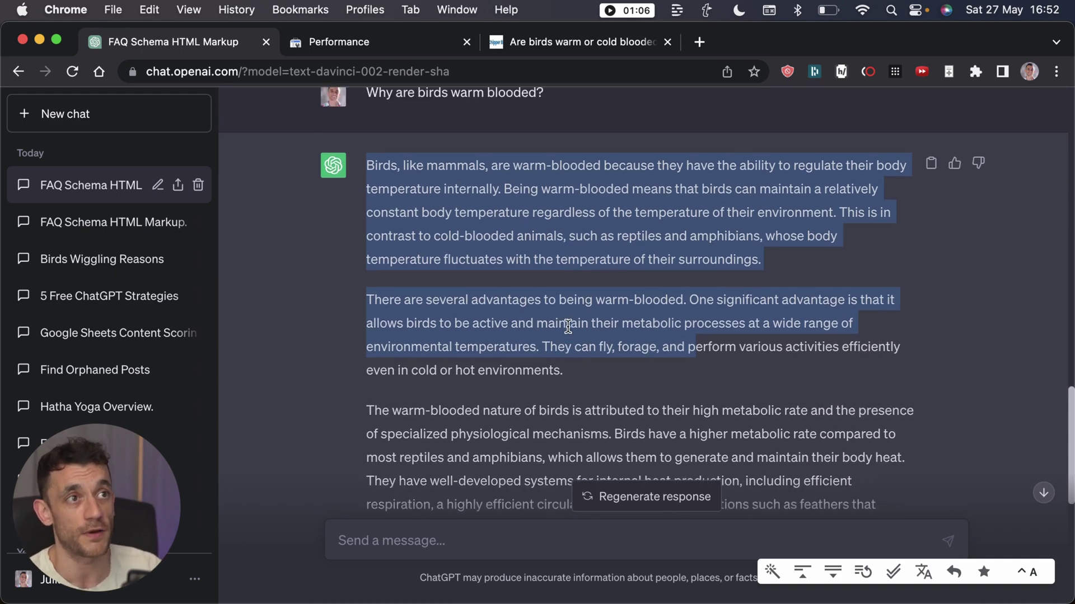
{"action": "scroll", "coordinate": [542, 400], "scroll_direction": "down", "scroll_amount": 10}
{"action": "scroll", "coordinate": [563, 396], "scroll_direction": "up", "scroll_amount": 8}
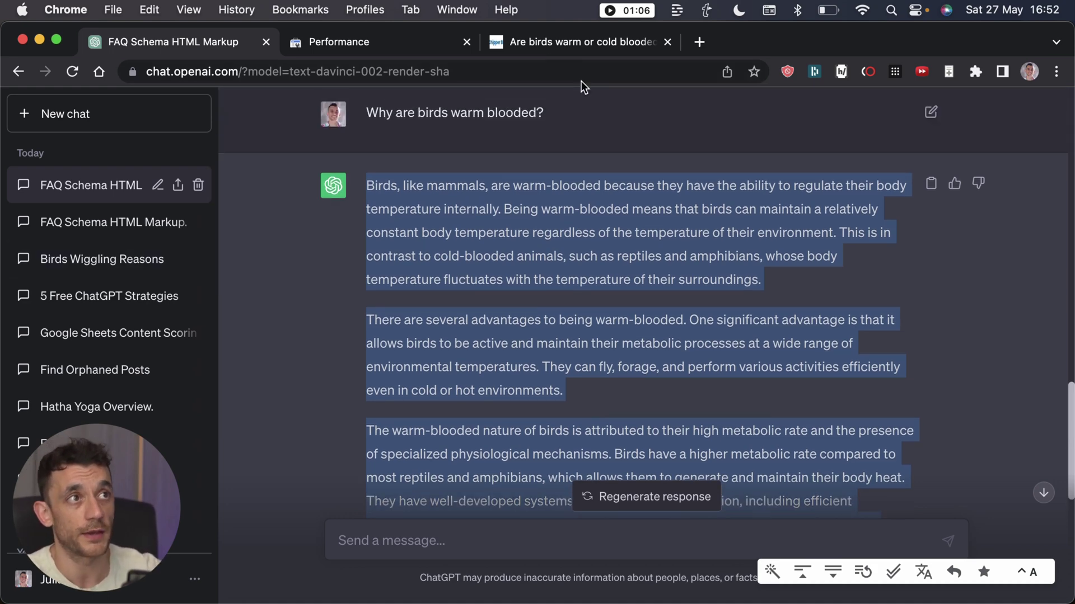
{"action": "left_click", "coordinate": [569, 46]}
- Paste the copied warm-or-cold-blooded article into a new ChatGPT chat
{"action": "left_click", "coordinate": [666, 42]}
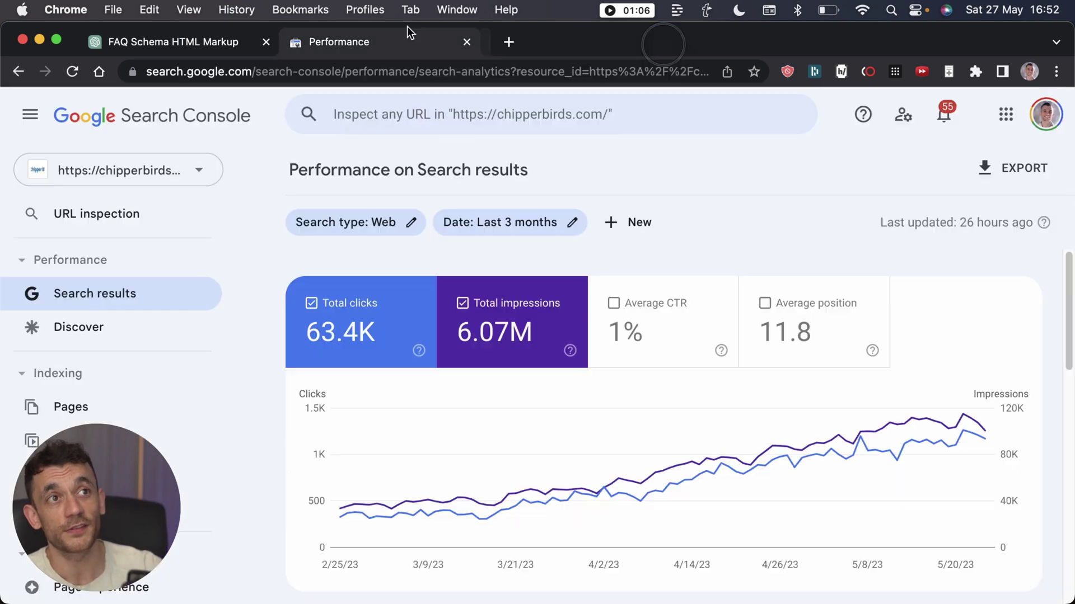
{"action": "left_click", "coordinate": [212, 45]}
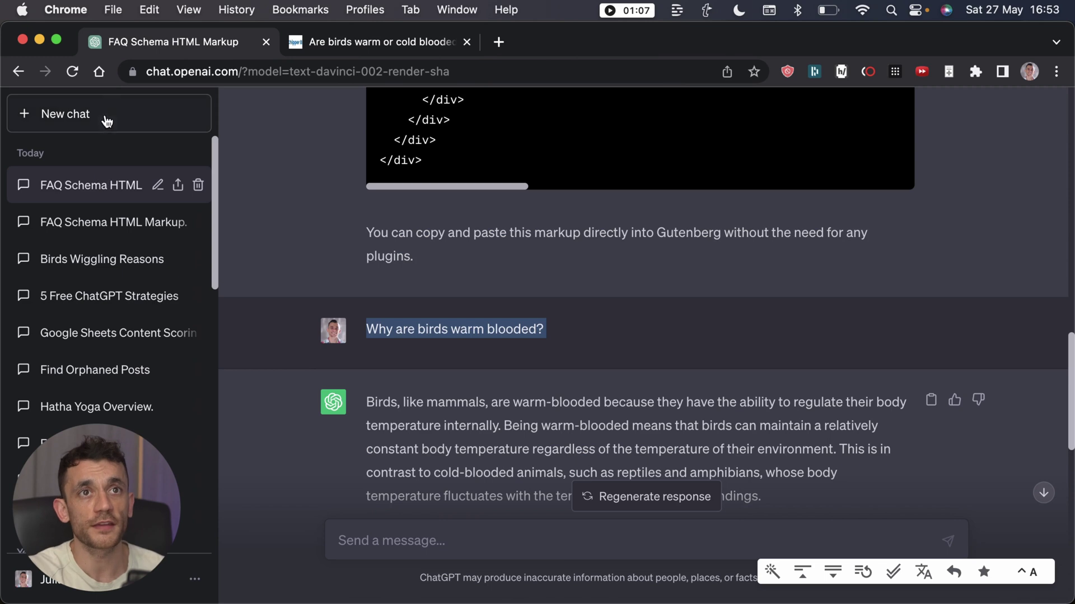
{"action": "left_click", "coordinate": [200, 130]}
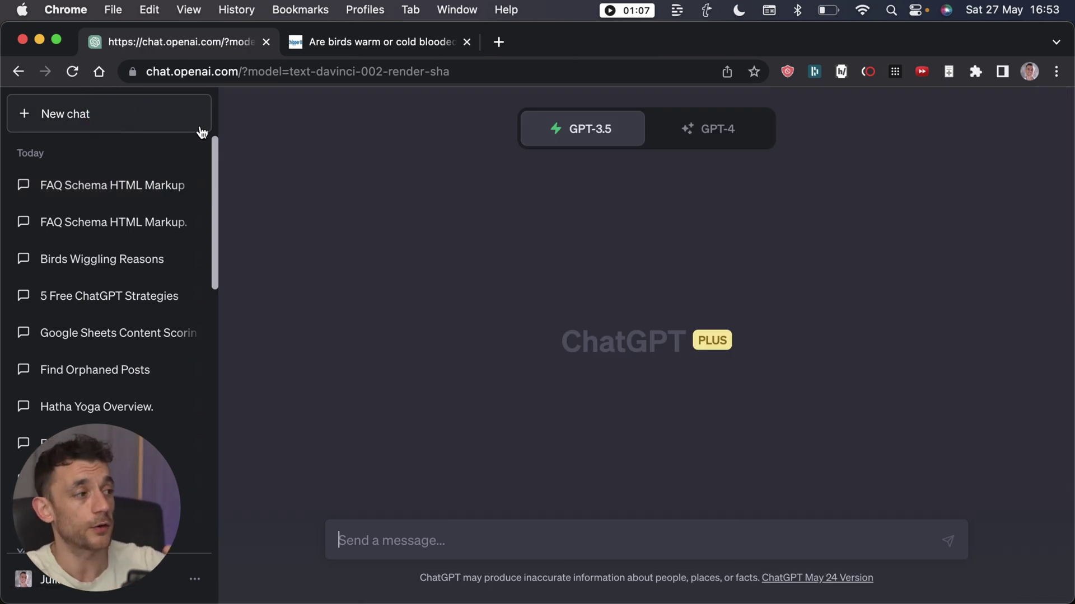
{"action": "key", "text": "super+v"}
{"action": "key", "text": "super+Up"}
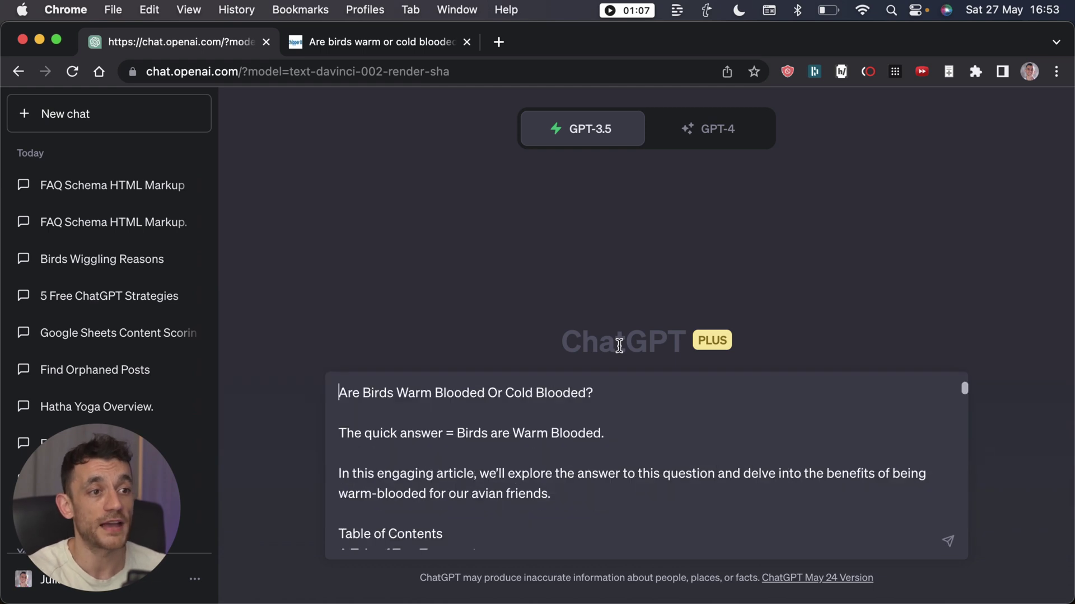
- Count the selected article's words with Word Counter Plus, confirming 1095 words
{"action": "key", "text": "ctrl+Tab"}
{"action": "right_click", "coordinate": [327, 327]}
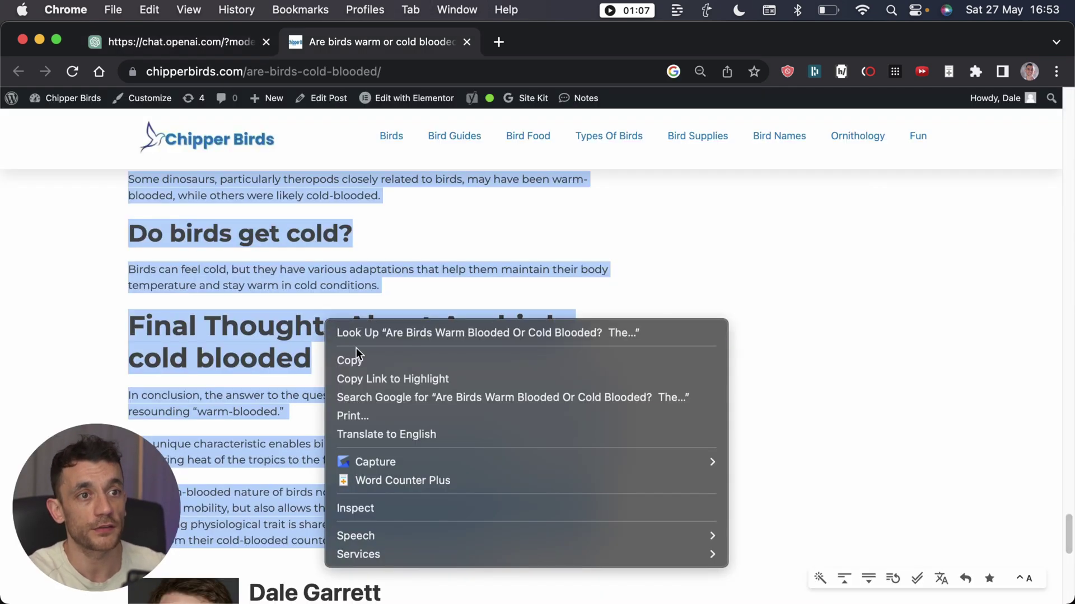
{"action": "left_click", "coordinate": [412, 481]}
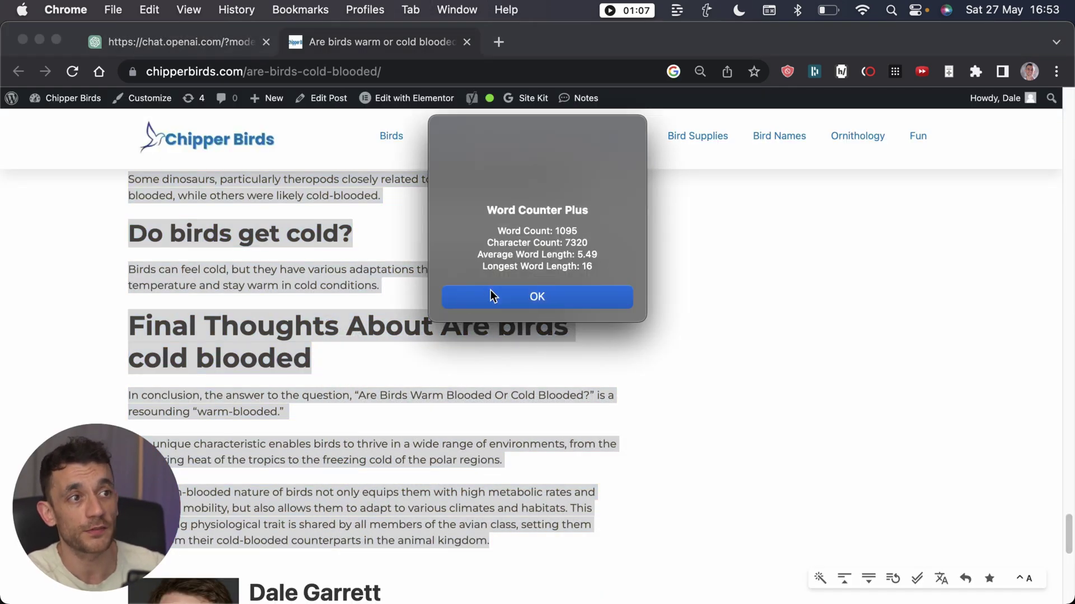
{"action": "left_click", "coordinate": [492, 296]}
{"action": "left_click", "coordinate": [173, 40]}
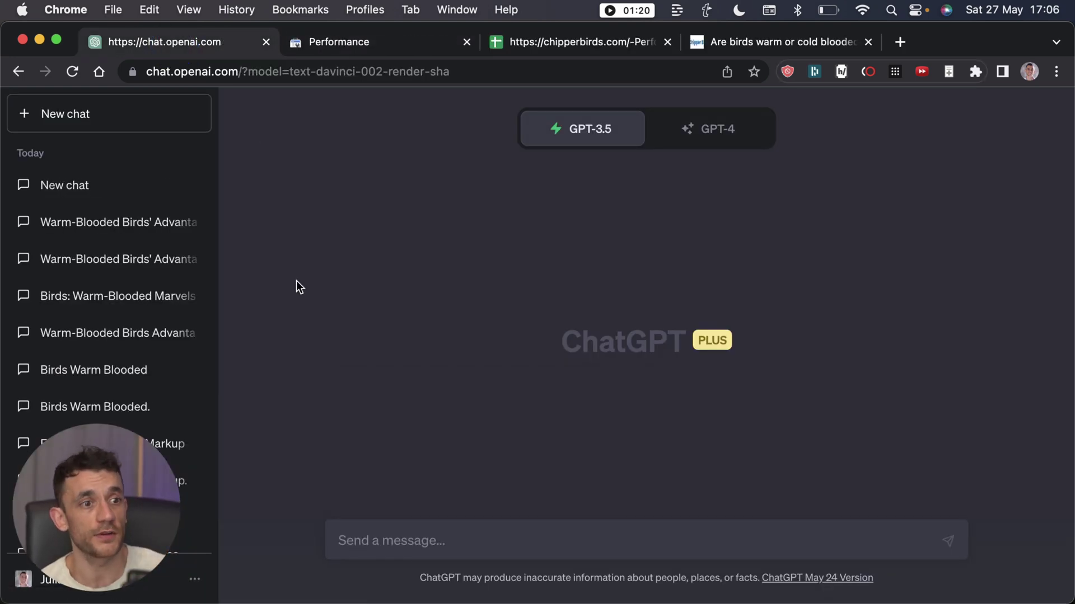
- Paste the rewrite prompt and review its line asking for relevant internal Chipper Birds links
{"action": "key", "text": "super+v"}
{"action": "scroll", "coordinate": [422, 492], "scroll_direction": "up", "scroll_amount": 10}
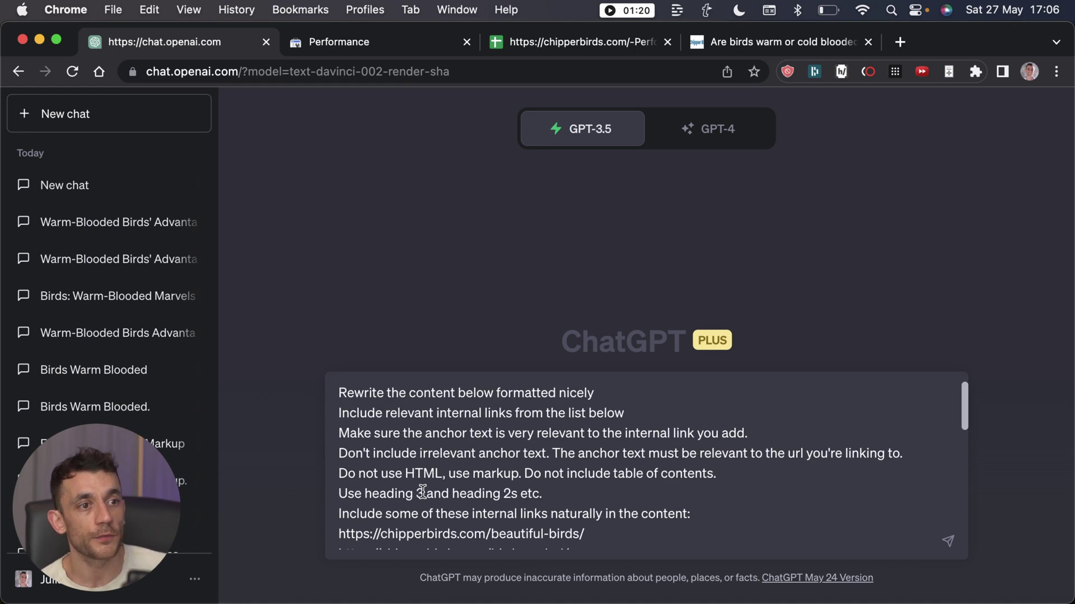
{"action": "scroll", "coordinate": [472, 464], "scroll_direction": "down", "scroll_amount": 3}
{"action": "scroll", "coordinate": [707, 519], "scroll_direction": "up", "scroll_amount": 3}
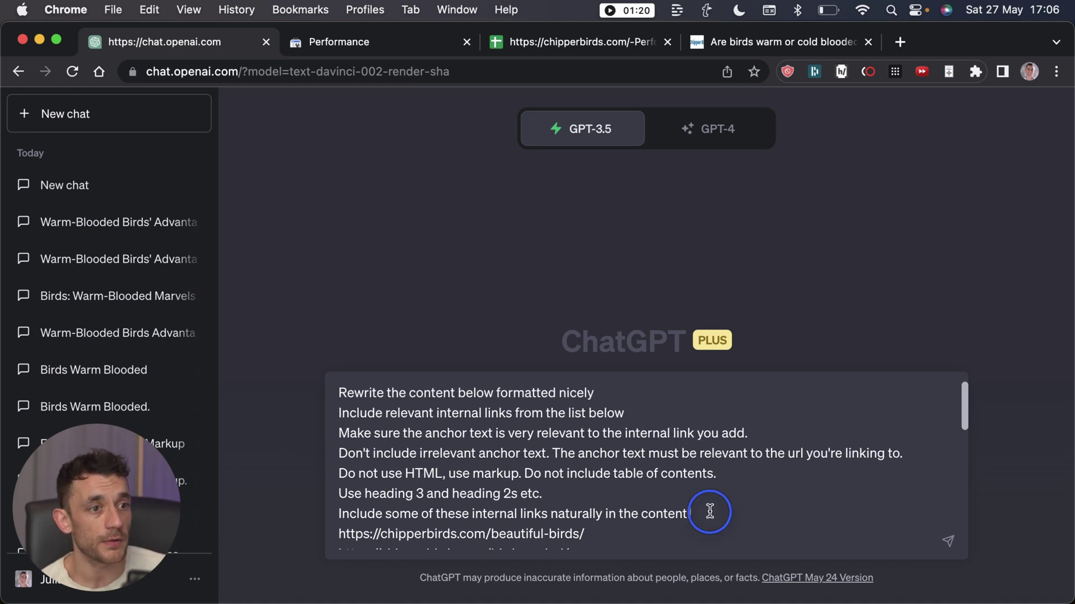
{"action": "left_click_drag", "start_coordinate": [710, 511], "coordinate": [333, 394]}
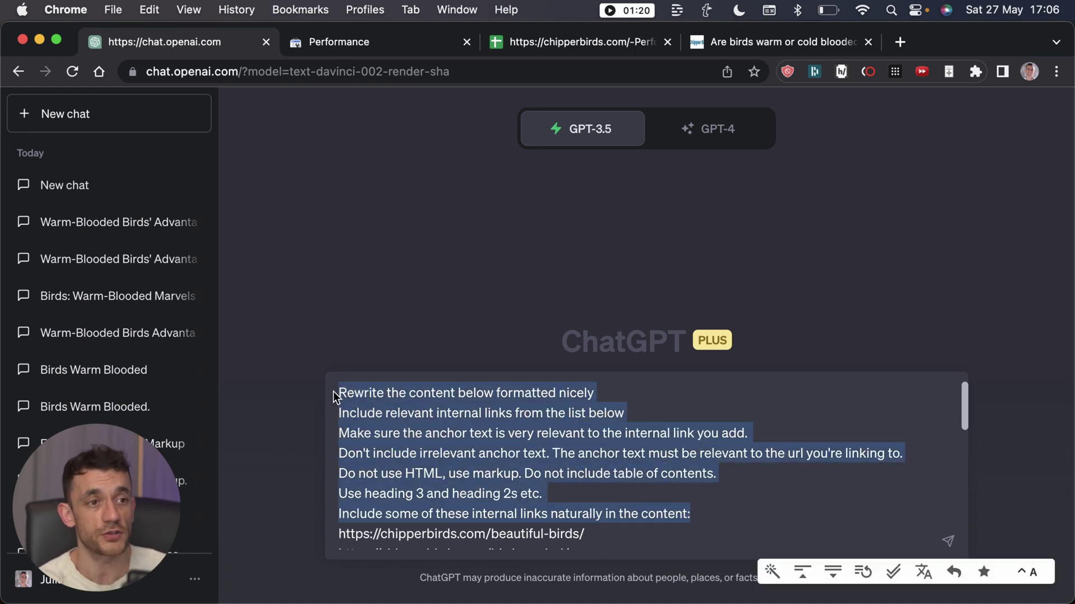
{"action": "left_click", "coordinate": [345, 413]}
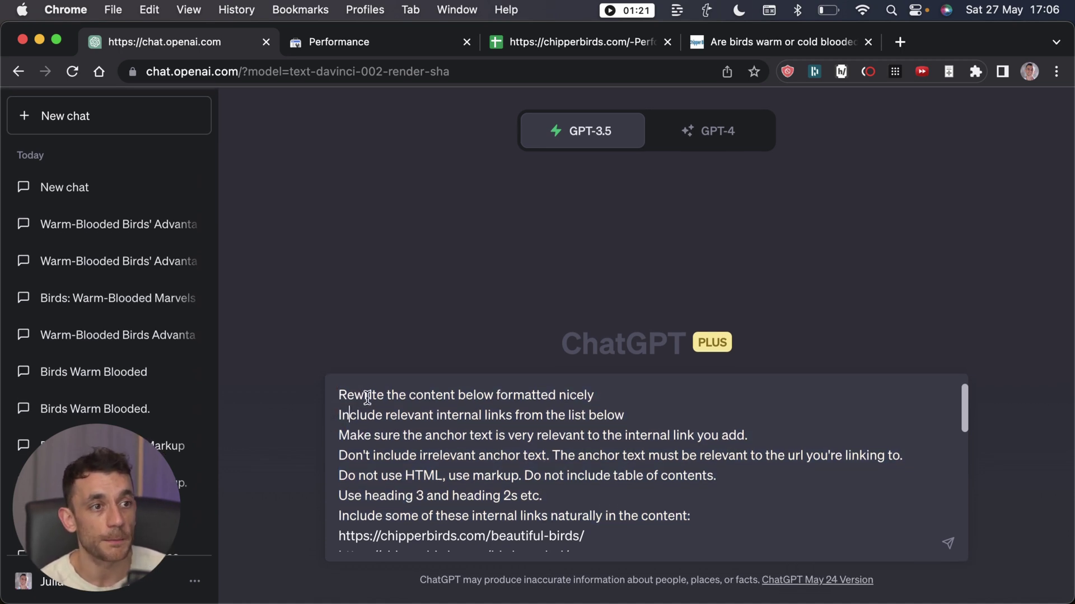
{"action": "left_click_drag", "start_coordinate": [638, 413], "coordinate": [223, 421]}
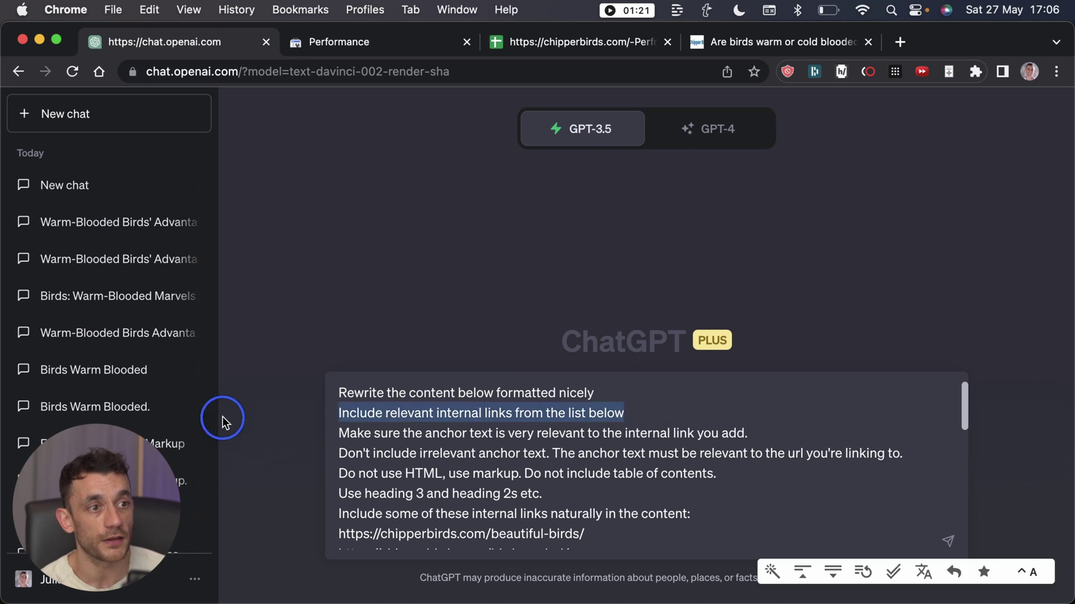
- Review the prompt's no-HTML, no-contents instruction and its internal URL list
{"action": "scroll", "coordinate": [458, 424], "scroll_direction": "down", "scroll_amount": 1}
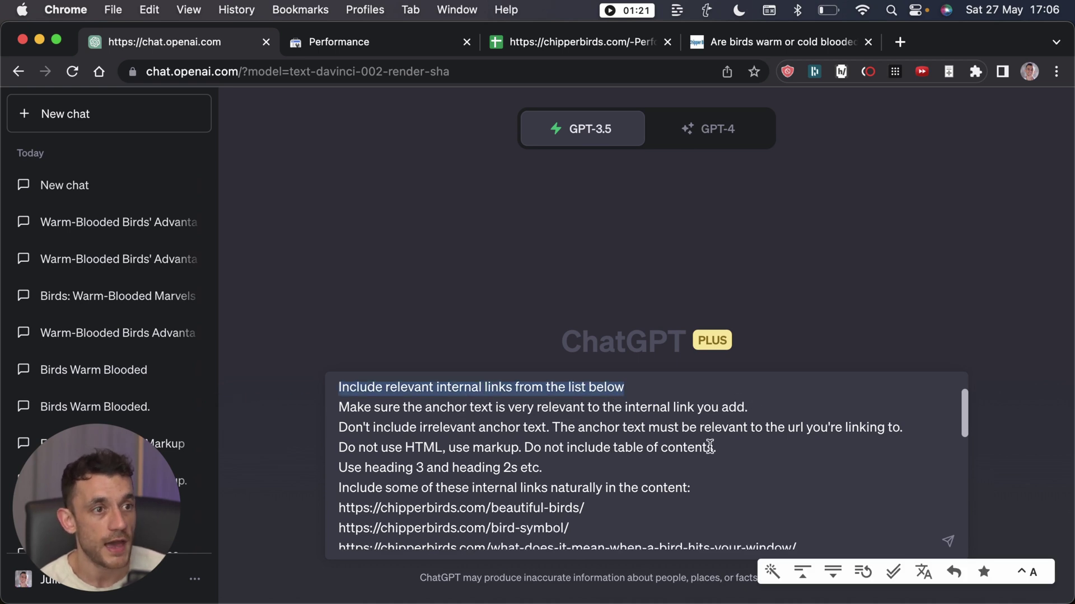
{"action": "left_click_drag", "start_coordinate": [753, 444], "coordinate": [358, 439]}
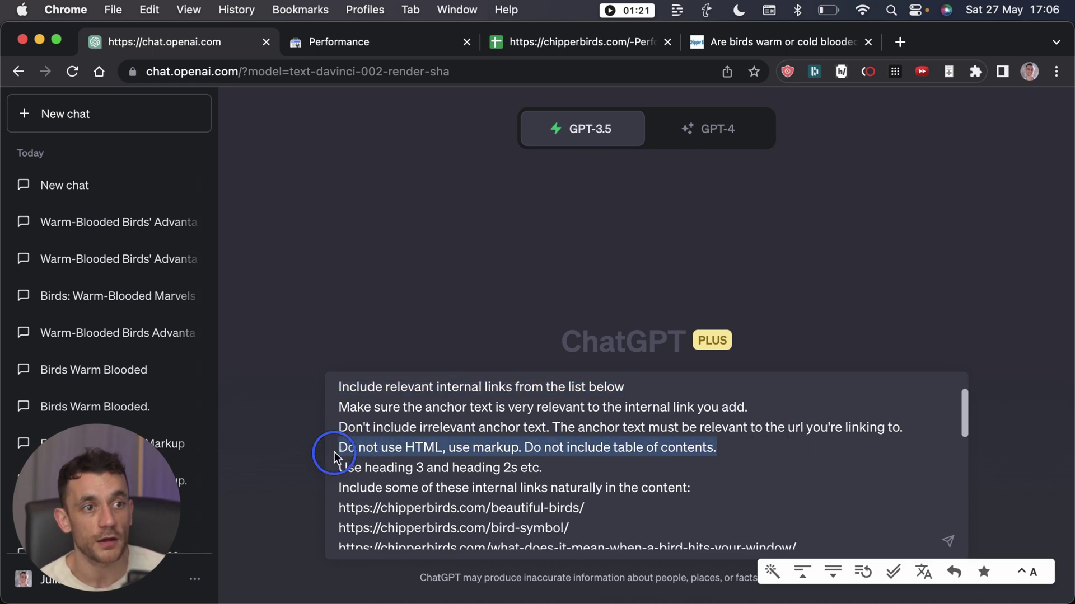
{"action": "scroll", "coordinate": [545, 457], "scroll_direction": "down", "scroll_amount": 5}
{"action": "scroll", "coordinate": [544, 458], "scroll_direction": "up", "scroll_amount": 3}
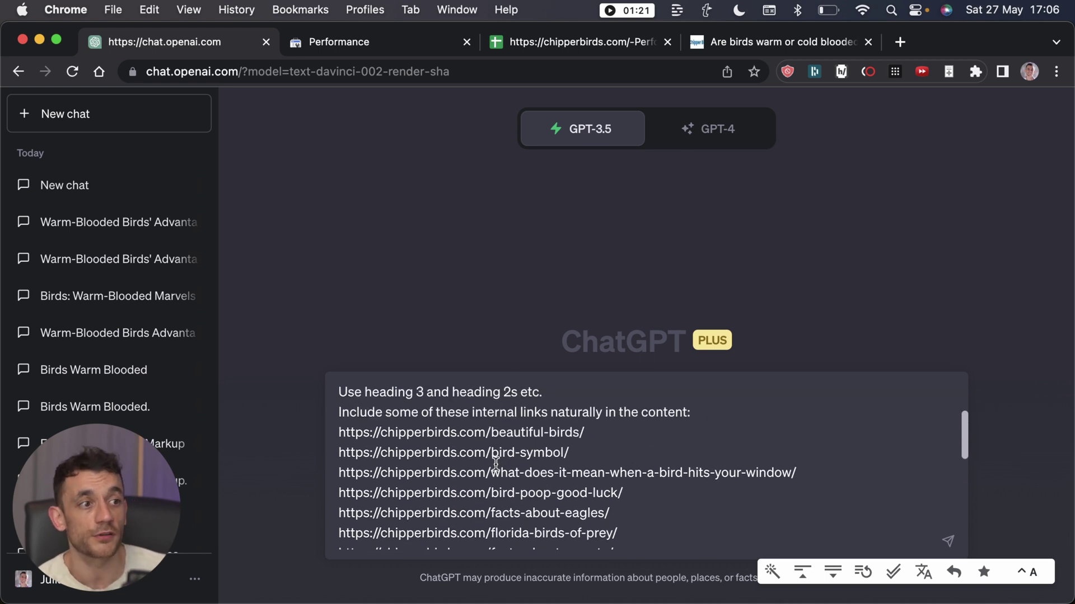
{"action": "scroll", "coordinate": [343, 429], "scroll_direction": "down", "scroll_amount": 8}
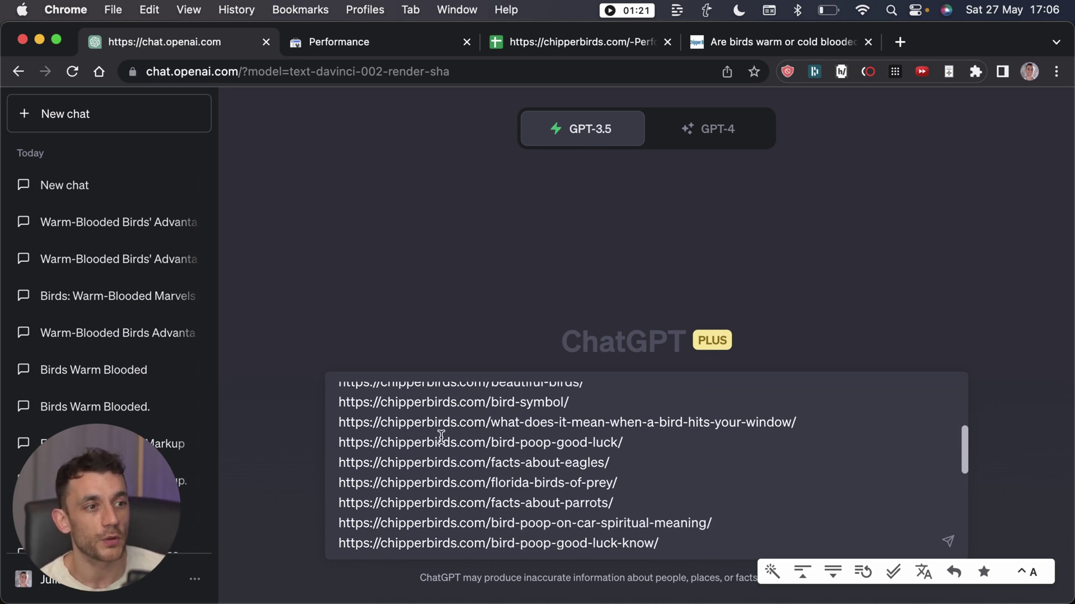
{"action": "scroll", "coordinate": [473, 448], "scroll_direction": "down", "scroll_amount": 3}
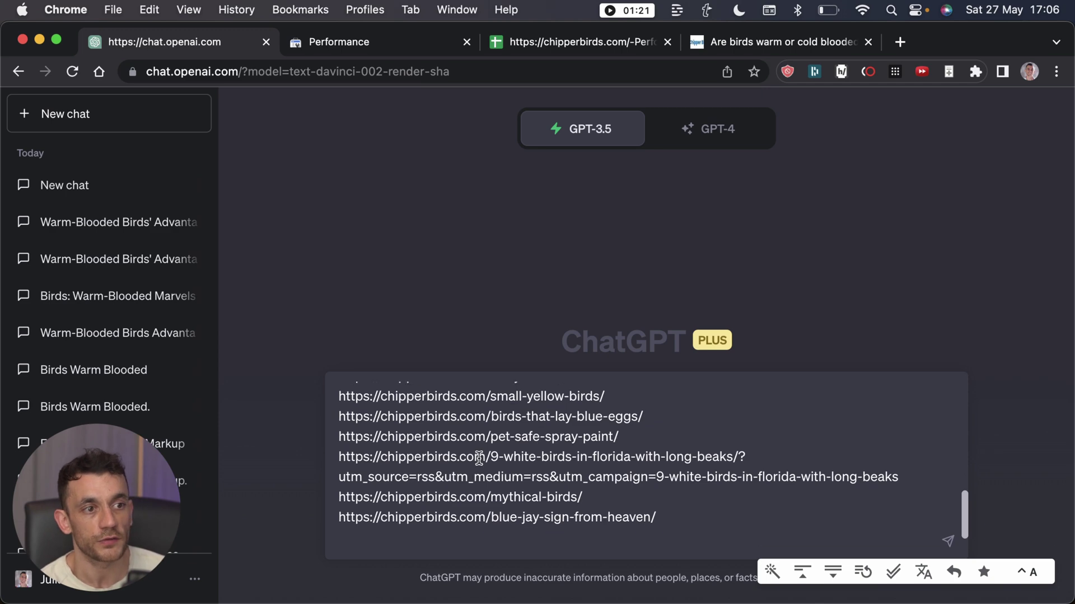
- Put the cursor after 'Here's the content to rewrite:' ready for the article text
{"action": "key", "text": "ctrl+Tab"}
{"action": "left_click", "coordinate": [163, 44]}
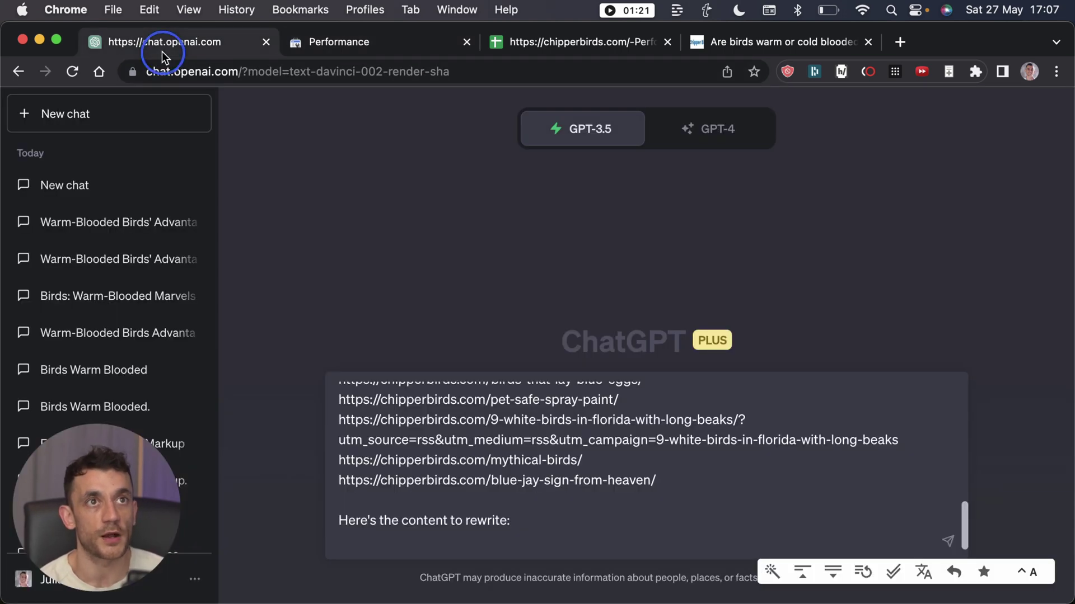
{"action": "left_click", "coordinate": [423, 535]}
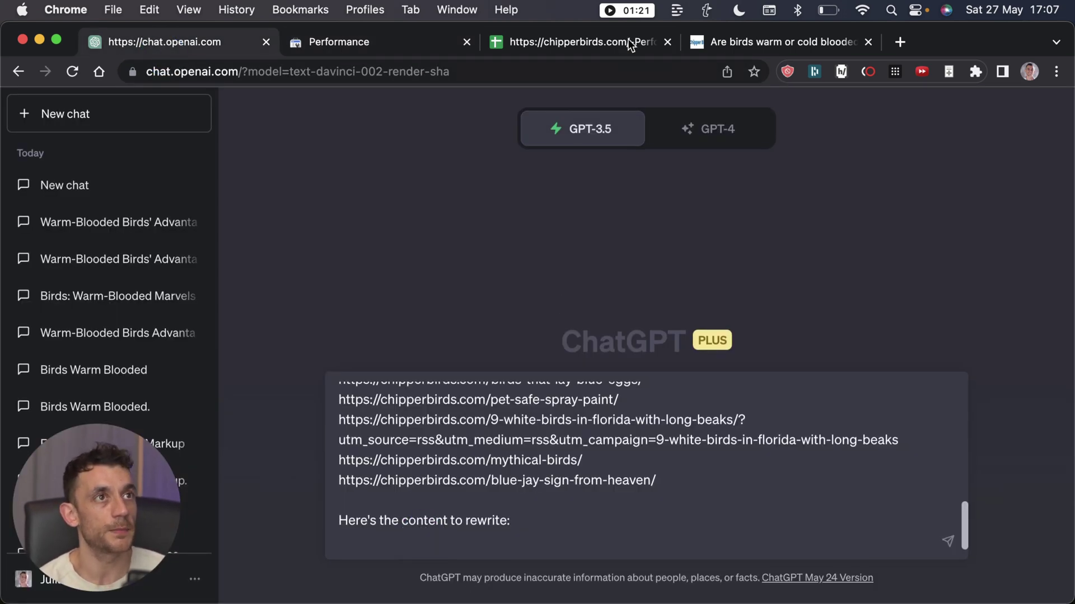
{"action": "left_click", "coordinate": [751, 39]}
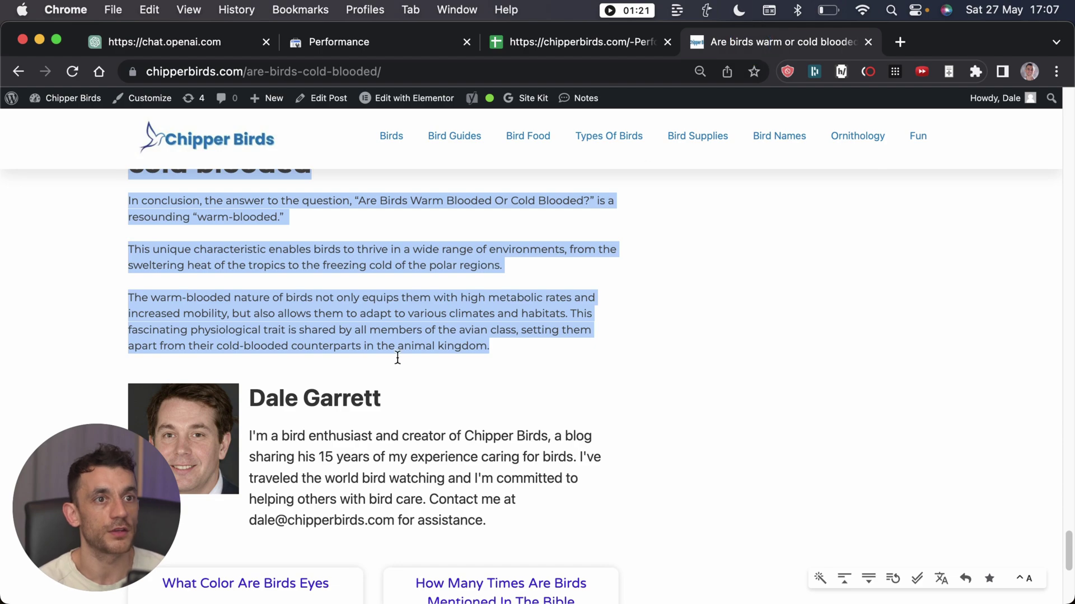
{"action": "left_click", "coordinate": [196, 54]}
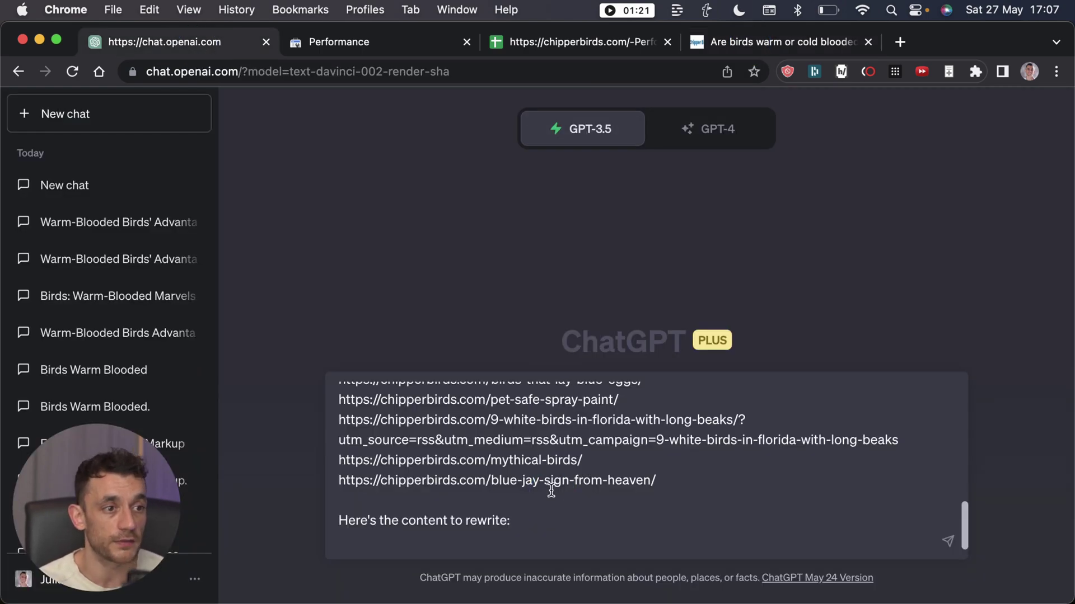
- Paste the article after the prompt and send the rewrite request to ChatGPT
{"action": "key", "text": "super+v"}
{"action": "key", "text": "Return"}
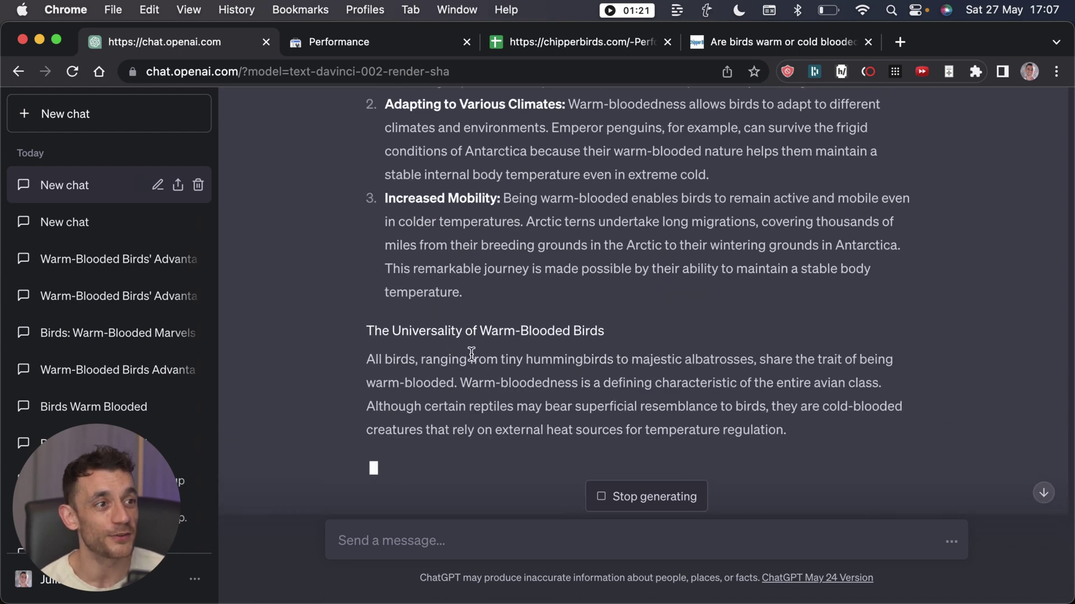
{"action": "scroll", "coordinate": [580, 159], "scroll_direction": "up", "scroll_amount": 20}
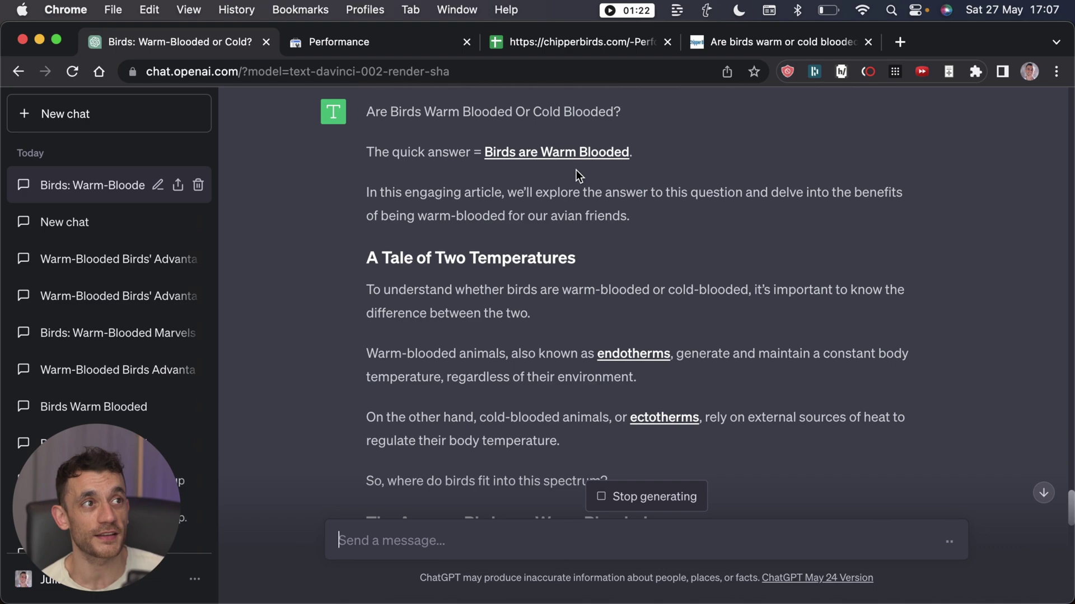
{"action": "scroll", "coordinate": [504, 196], "scroll_direction": "down", "scroll_amount": 4}
{"action": "scroll", "coordinate": [479, 215], "scroll_direction": "up", "scroll_amount": 9}
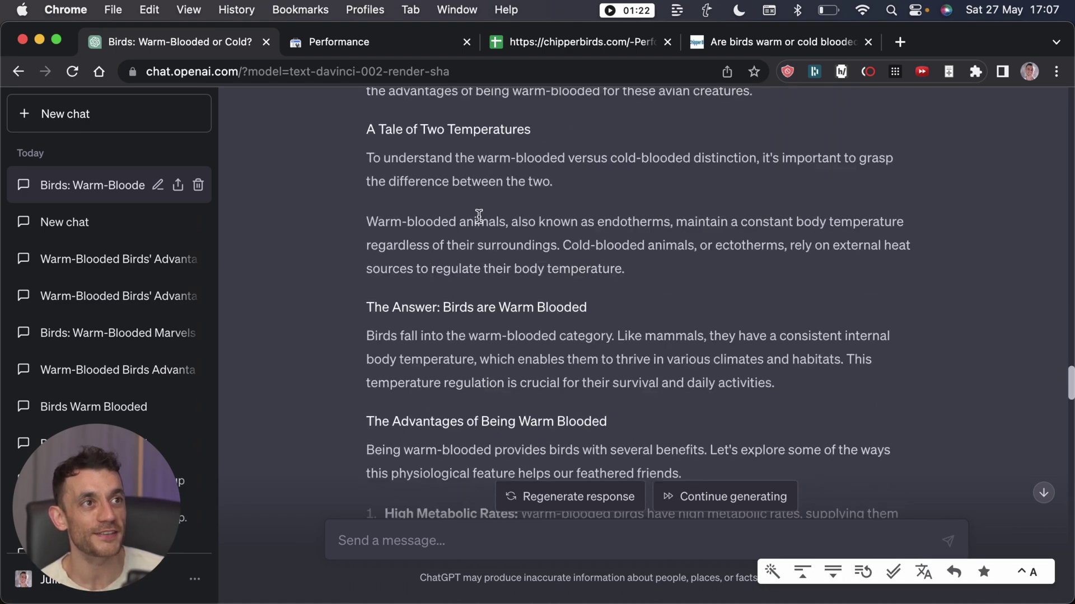
{"action": "scroll", "coordinate": [479, 216], "scroll_direction": "up", "scroll_amount": 7}
{"action": "scroll", "coordinate": [479, 215], "scroll_direction": "down", "scroll_amount": 20}
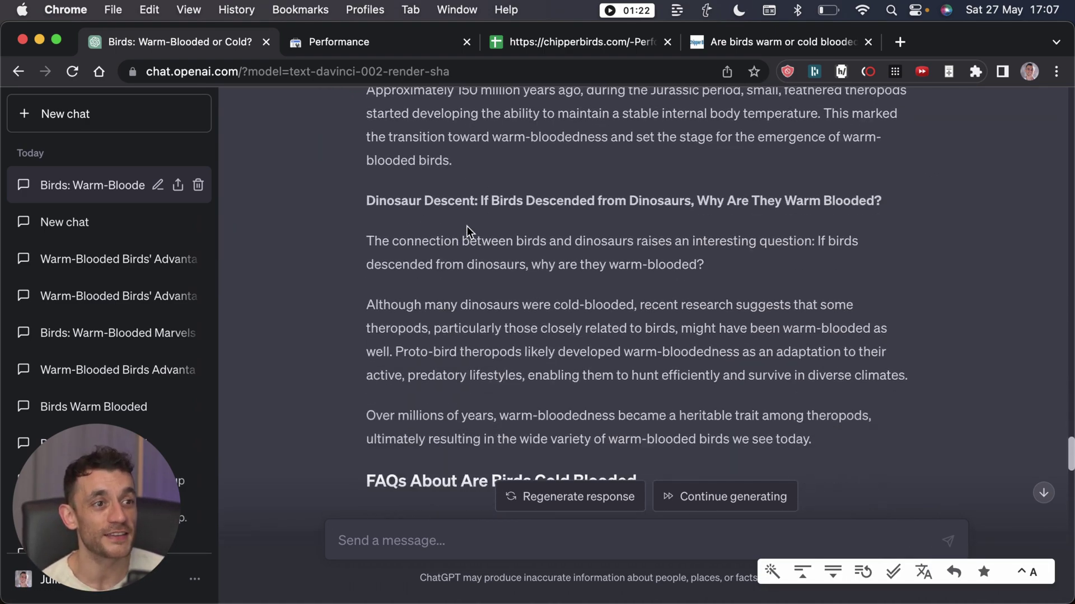
{"action": "scroll", "coordinate": [467, 226], "scroll_direction": "down", "scroll_amount": 5}
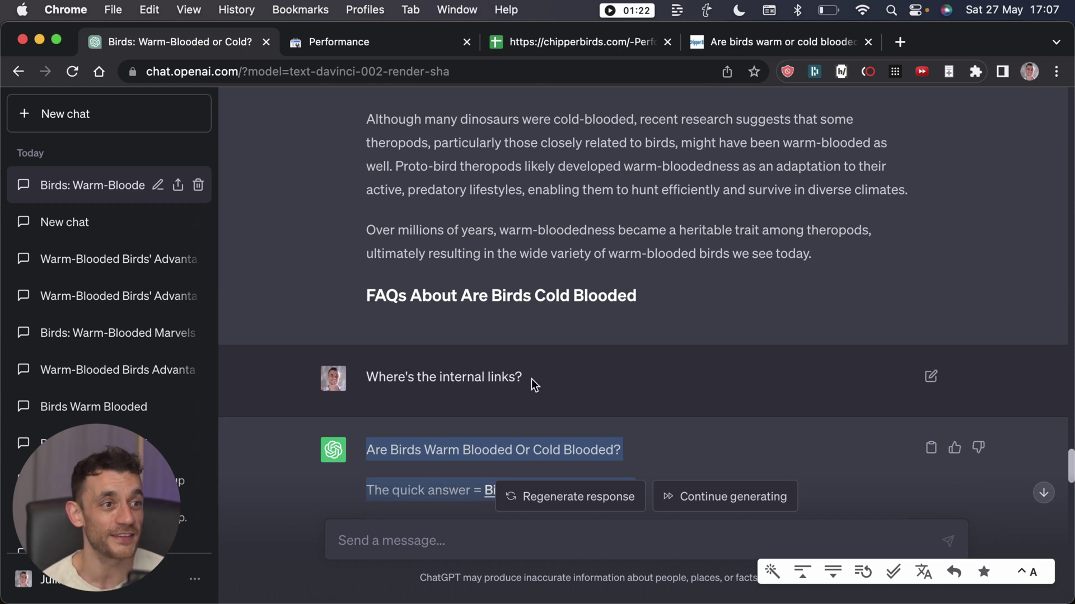
- Check the rewritten warm-blooded birds article for its internal links, from heading to end
{"action": "left_click_drag", "start_coordinate": [540, 377], "coordinate": [356, 386]}
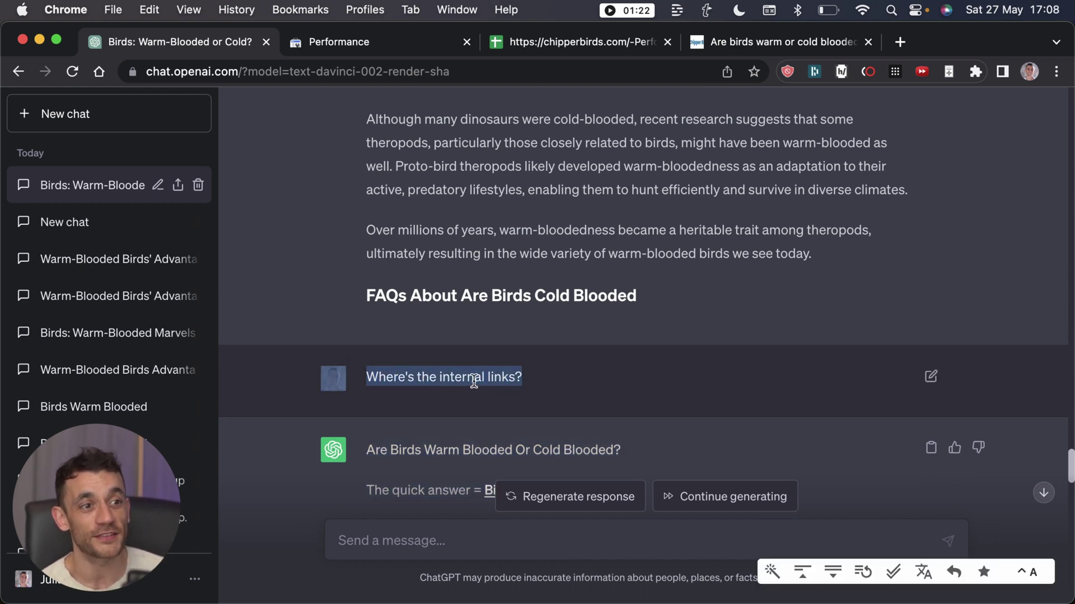
{"action": "scroll", "coordinate": [474, 382], "scroll_direction": "down", "scroll_amount": 4}
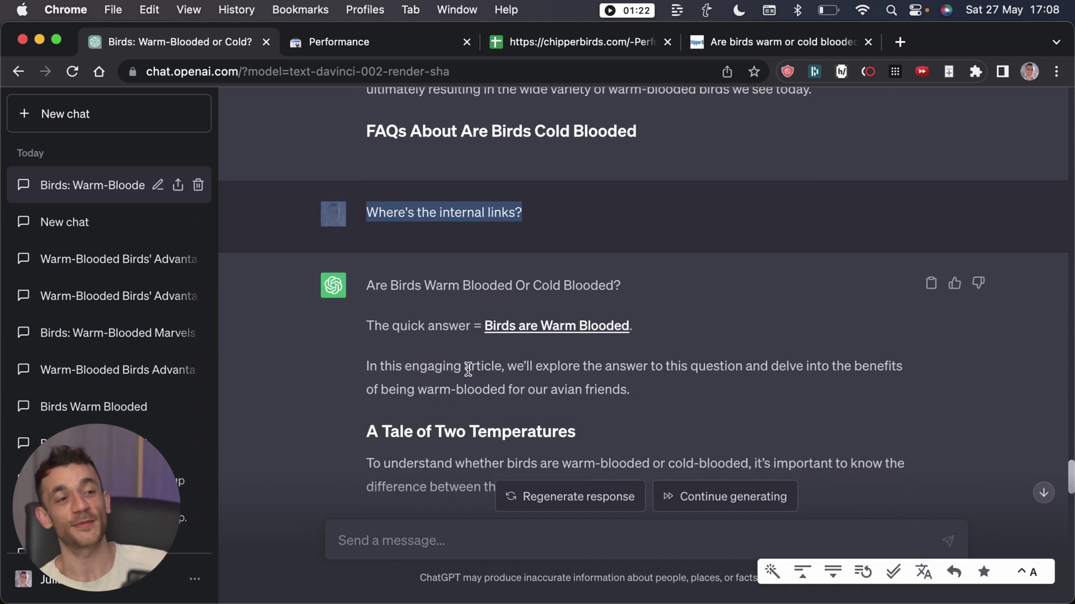
{"action": "left_click", "coordinate": [395, 311]}
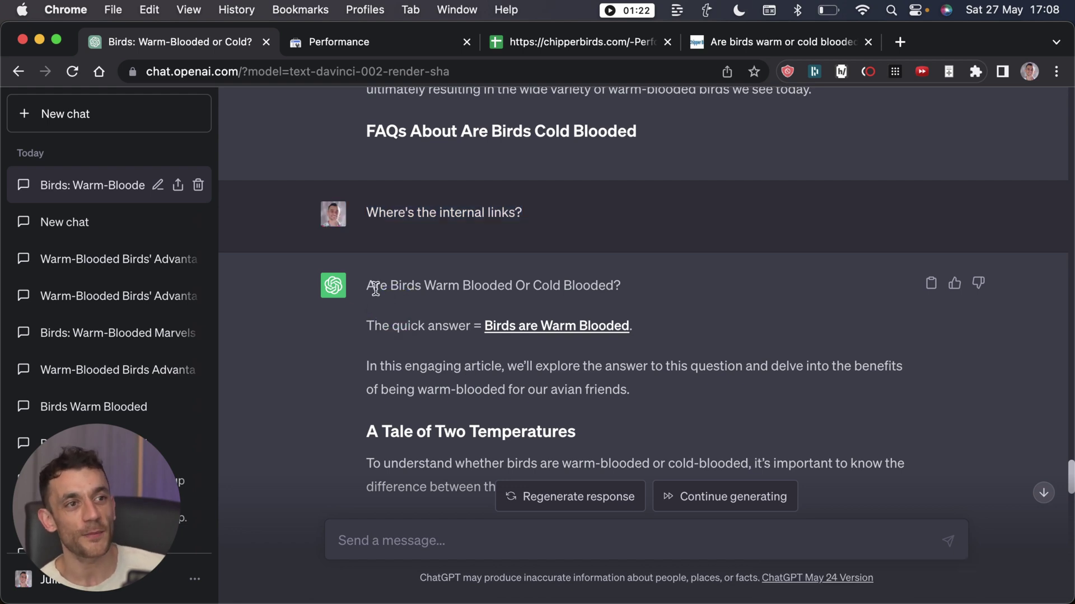
{"action": "left_click_drag", "start_coordinate": [366, 285], "coordinate": [603, 330]}
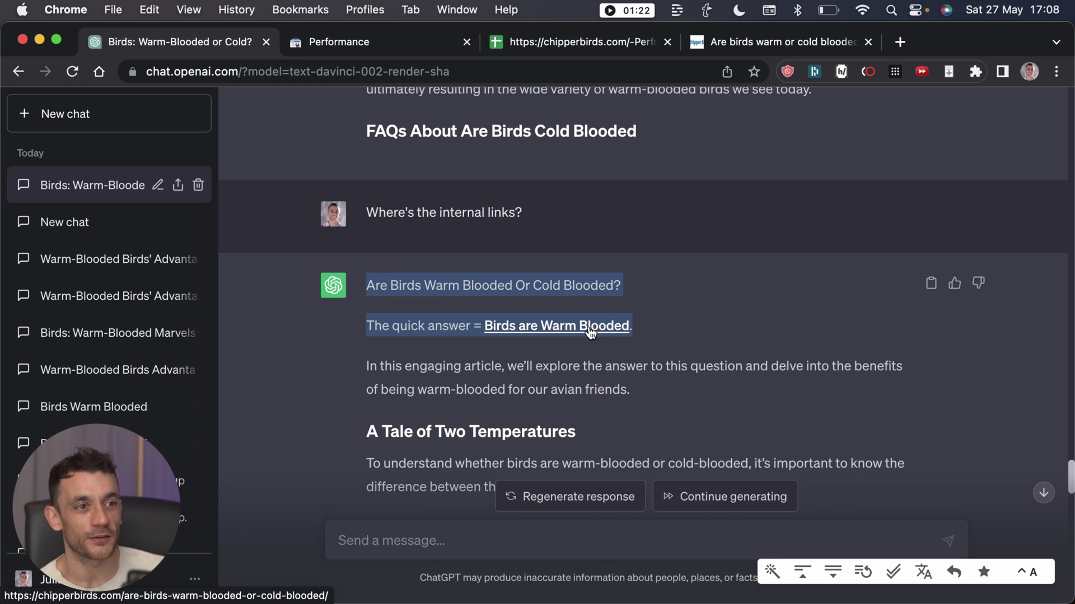
{"action": "scroll", "coordinate": [560, 384], "scroll_direction": "down", "scroll_amount": 7}
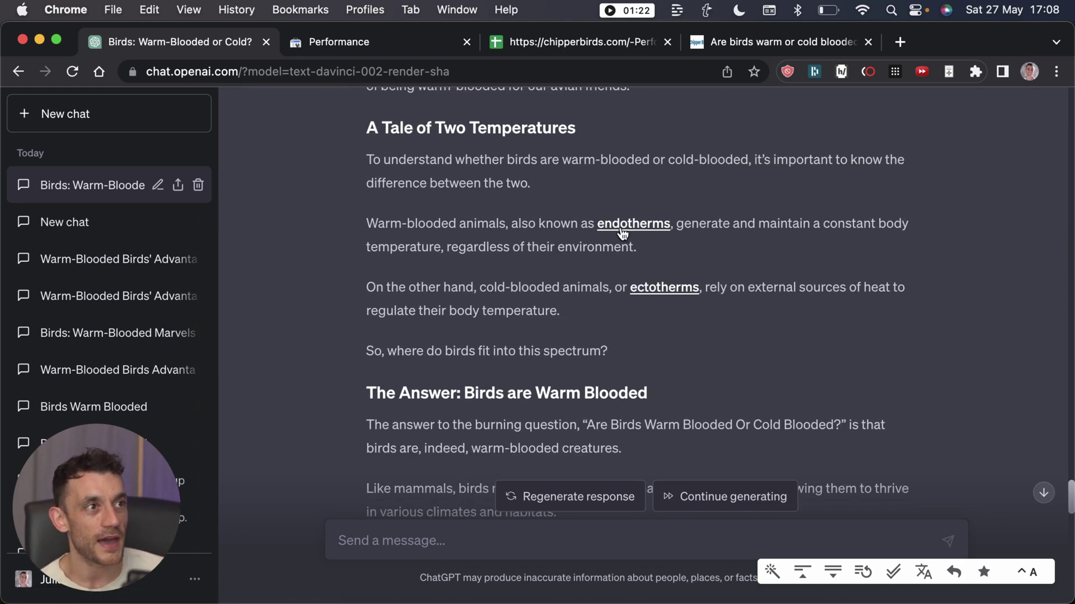
{"action": "scroll", "coordinate": [784, 307], "scroll_direction": "down", "scroll_amount": 5}
{"action": "scroll", "coordinate": [828, 327], "scroll_direction": "up", "scroll_amount": 6}
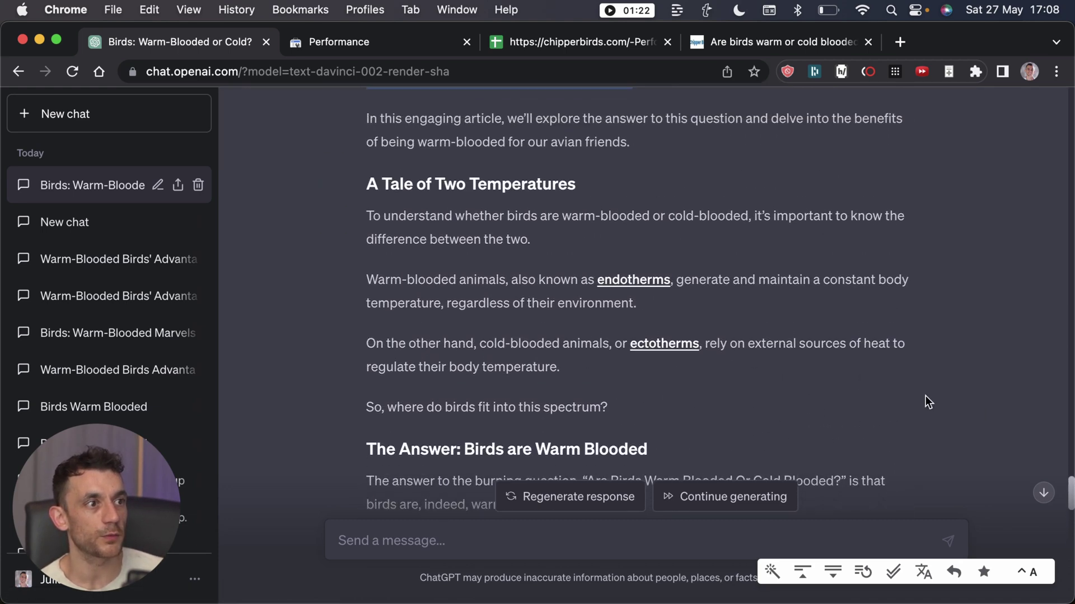
{"action": "scroll", "coordinate": [805, 340], "scroll_direction": "down", "scroll_amount": 15}
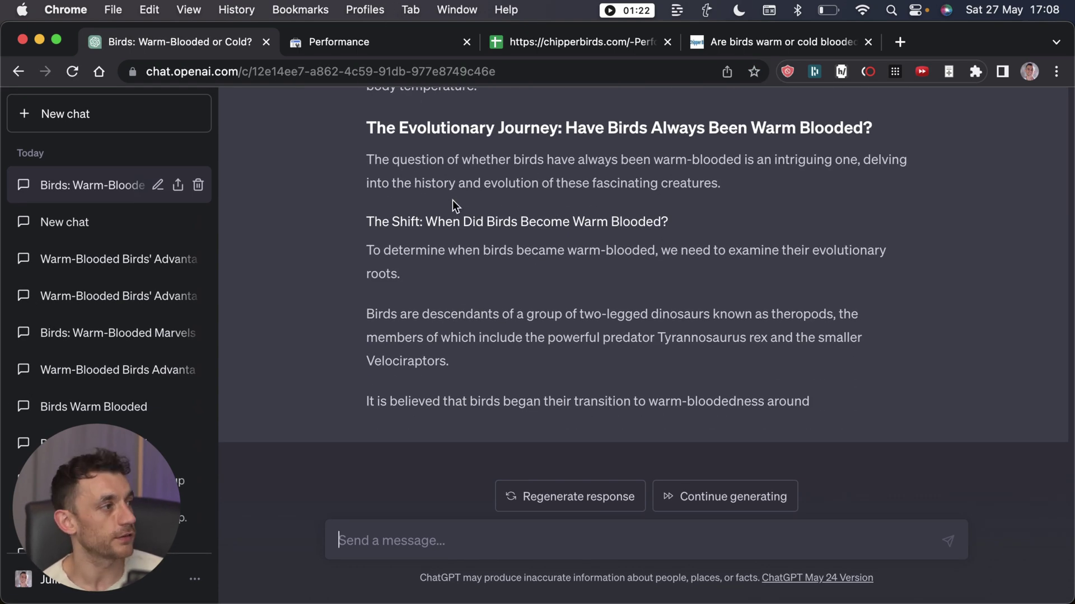
{"action": "scroll", "coordinate": [559, 378], "scroll_direction": "up", "scroll_amount": 18}
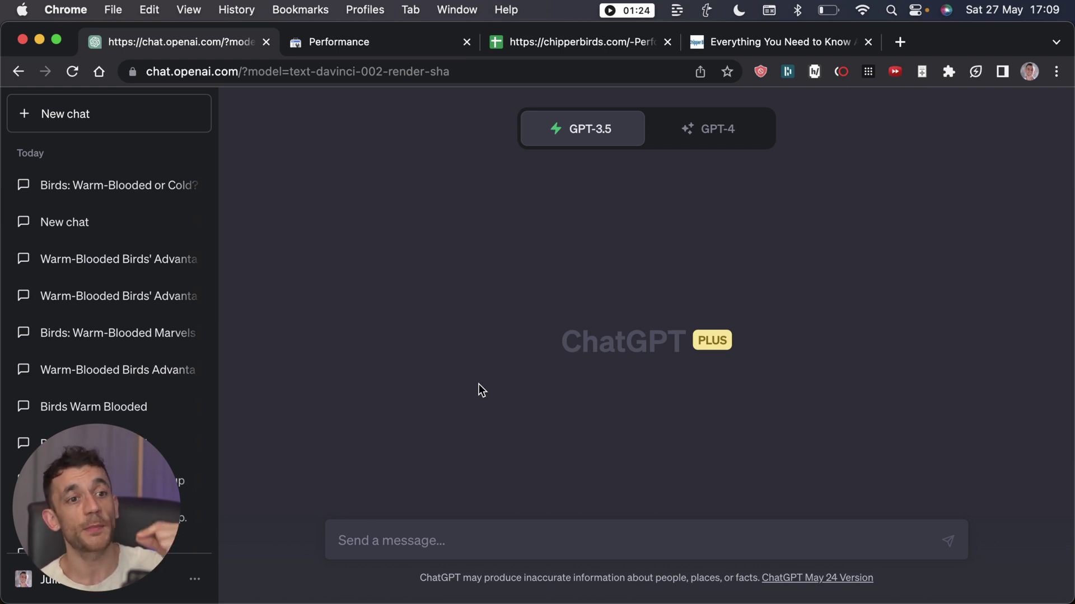
- Scroll through the Chipper Birds cardinal eggs article
{"action": "left_click", "coordinate": [778, 42]}
{"action": "scroll", "coordinate": [617, 289], "scroll_direction": "down", "scroll_amount": 8}
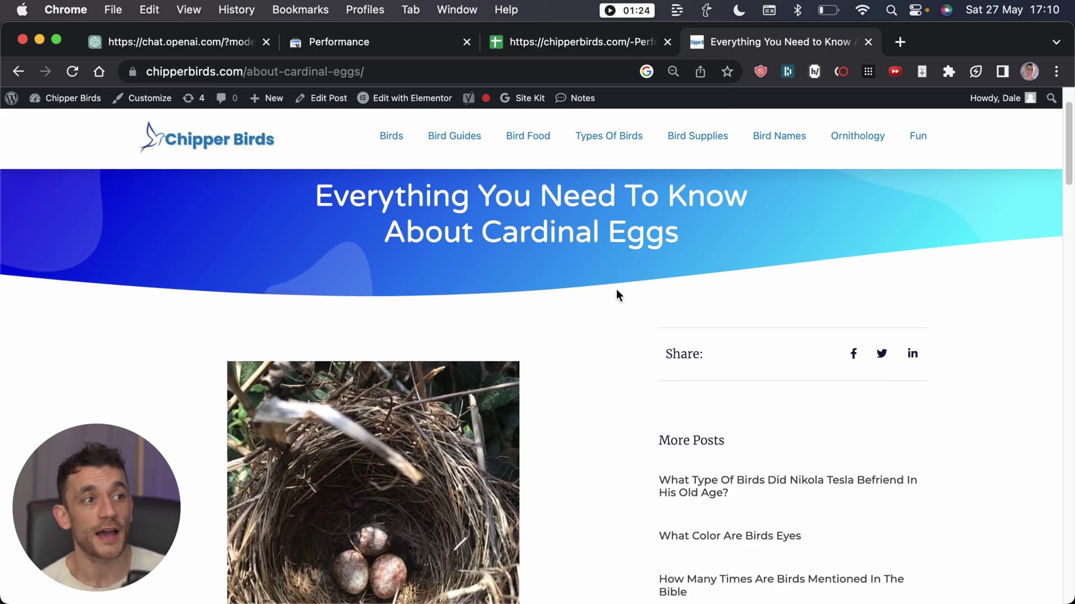
{"action": "scroll", "coordinate": [610, 299], "scroll_direction": "down", "scroll_amount": 7}
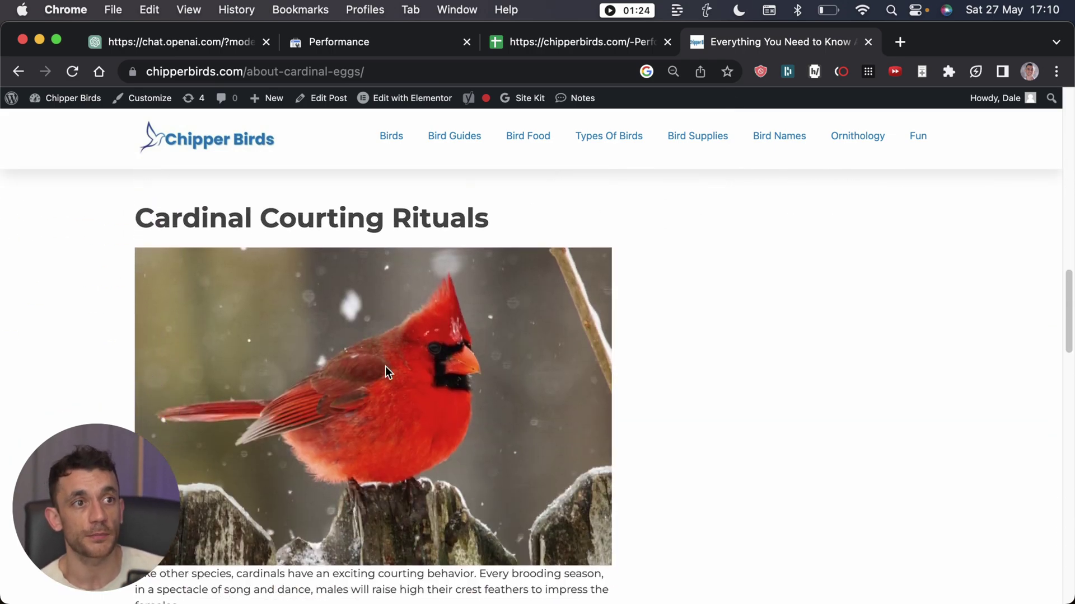
{"action": "scroll", "coordinate": [95, 246], "scroll_direction": "up", "scroll_amount": 3}
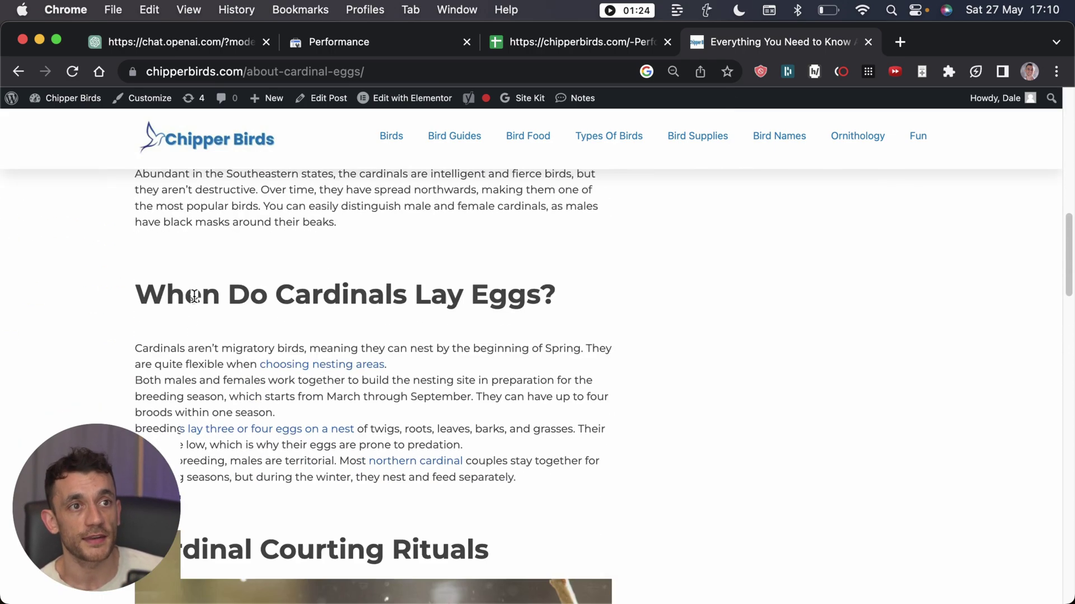
{"action": "scroll", "coordinate": [194, 309], "scroll_direction": "down", "scroll_amount": 11}
{"action": "scroll", "coordinate": [194, 309], "scroll_direction": "down", "scroll_amount": 10}
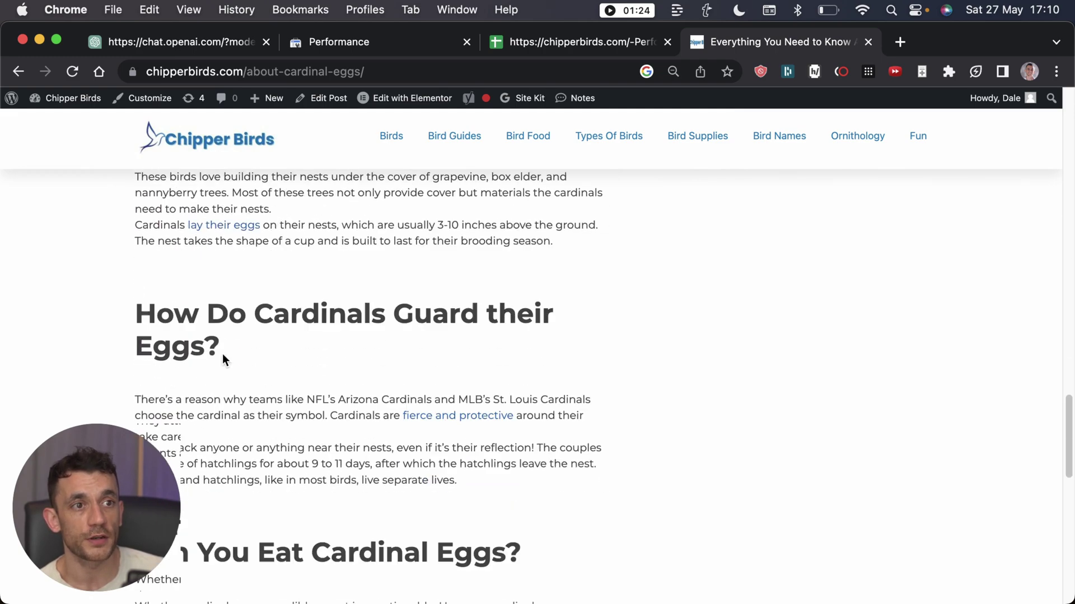
{"action": "scroll", "coordinate": [241, 388], "scroll_direction": "down", "scroll_amount": 5}
{"action": "scroll", "coordinate": [241, 388], "scroll_direction": "up", "scroll_amount": 15}
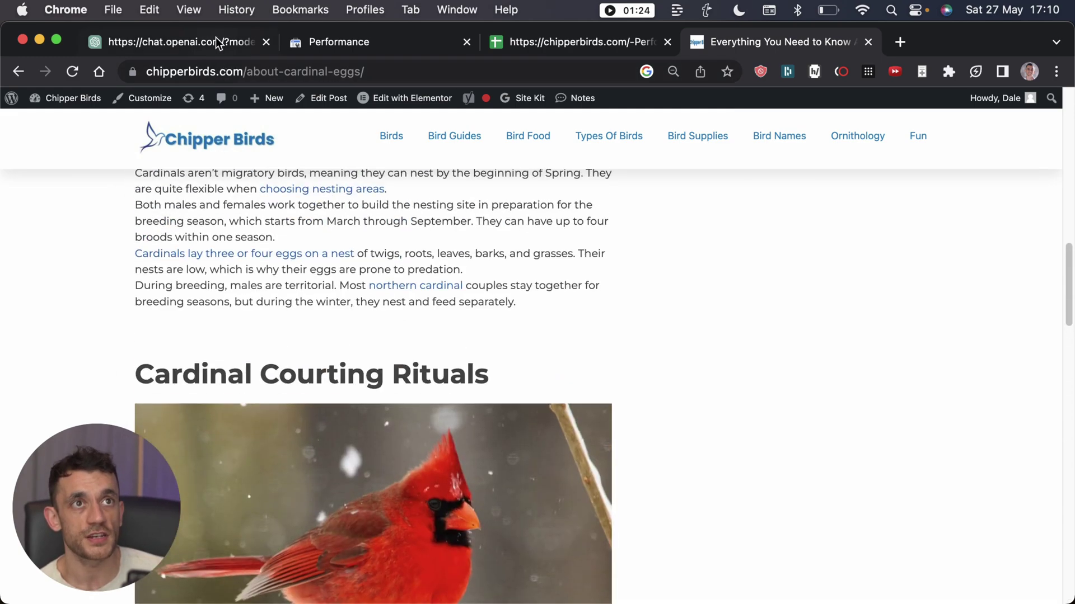
- Select the 'what do birds eat' question in the ChatGPT chat
{"action": "left_click", "coordinate": [216, 39]}
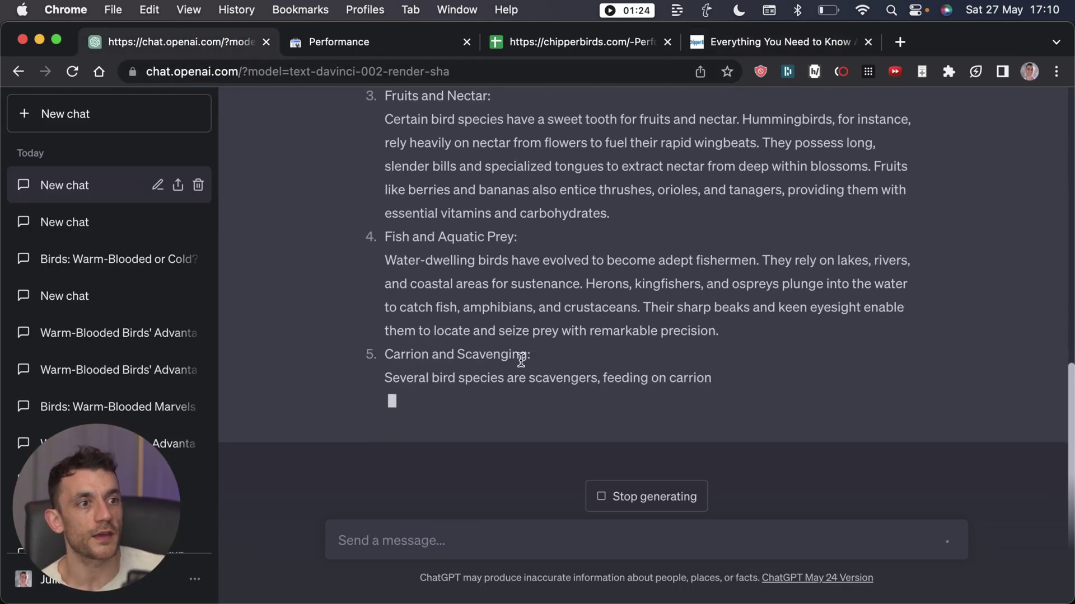
{"action": "scroll", "coordinate": [524, 314], "scroll_direction": "up", "scroll_amount": 10}
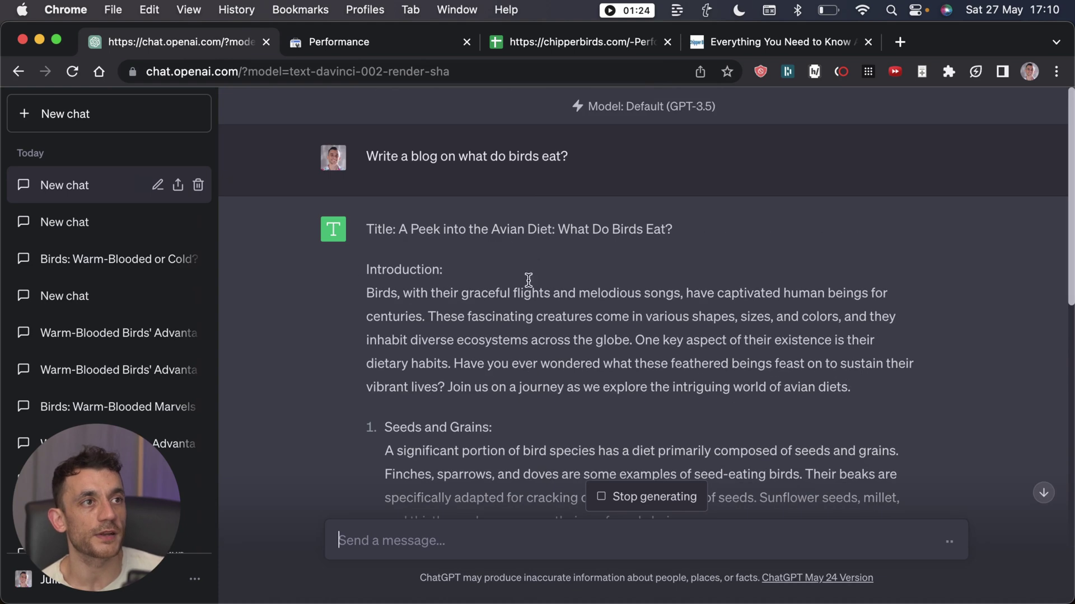
{"action": "left_click_drag", "start_coordinate": [599, 159], "coordinate": [204, 156]}
{"action": "left_click", "coordinate": [374, 166]}
{"action": "triple_click", "coordinate": [374, 166]}
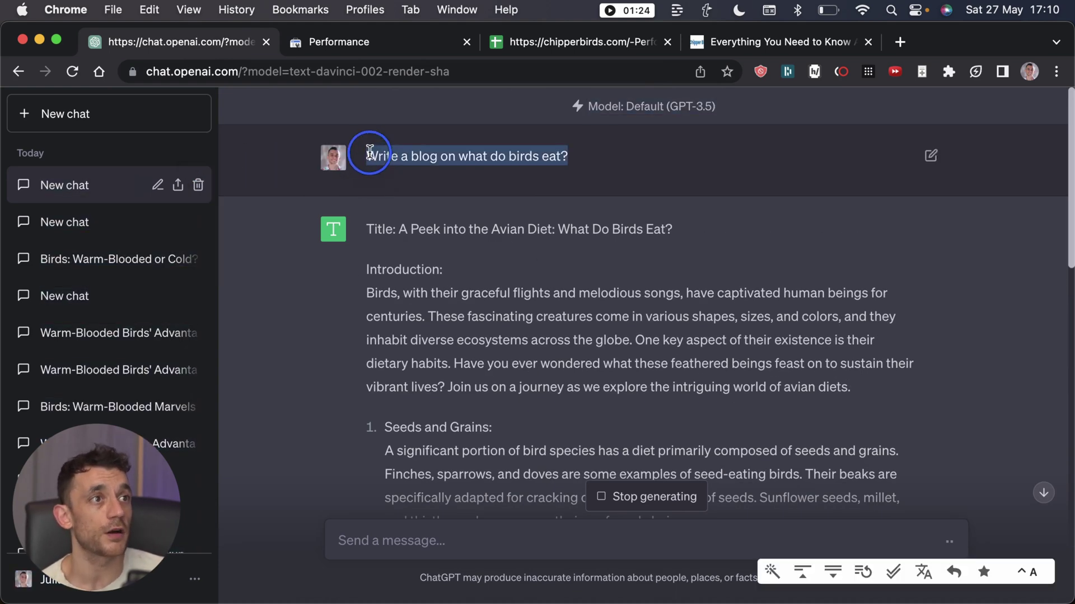
{"action": "scroll", "coordinate": [438, 295], "scroll_direction": "down", "scroll_amount": 10}
{"action": "scroll", "coordinate": [595, 307], "scroll_direction": "down", "scroll_amount": 5}
{"action": "scroll", "coordinate": [605, 304], "scroll_direction": "up", "scroll_amount": 15}
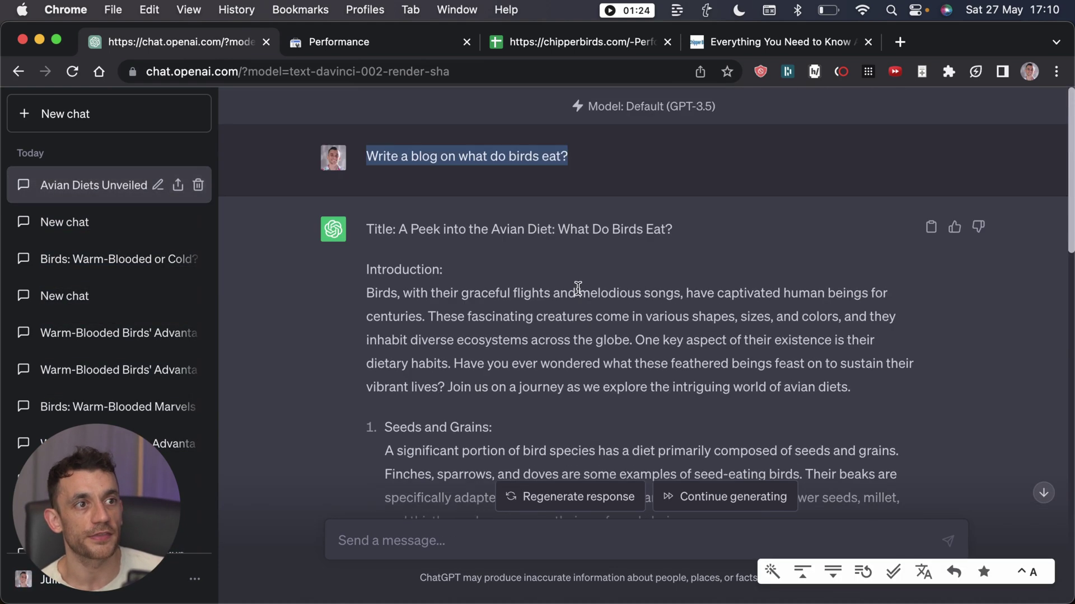
- Recheck the cardinal eggs article, then reselect the birds-eat question in ChatGPT
{"action": "left_click", "coordinate": [826, 40]}
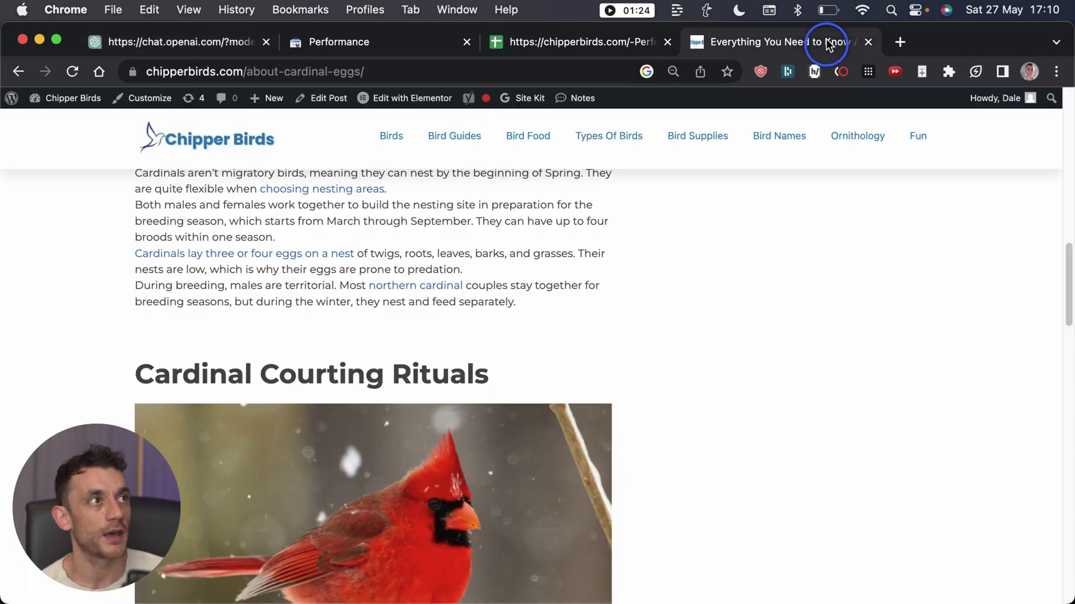
{"action": "scroll", "coordinate": [452, 342], "scroll_direction": "up", "scroll_amount": 15}
{"action": "scroll", "coordinate": [448, 358], "scroll_direction": "down", "scroll_amount": 15}
{"action": "scroll", "coordinate": [439, 375], "scroll_direction": "down", "scroll_amount": 15}
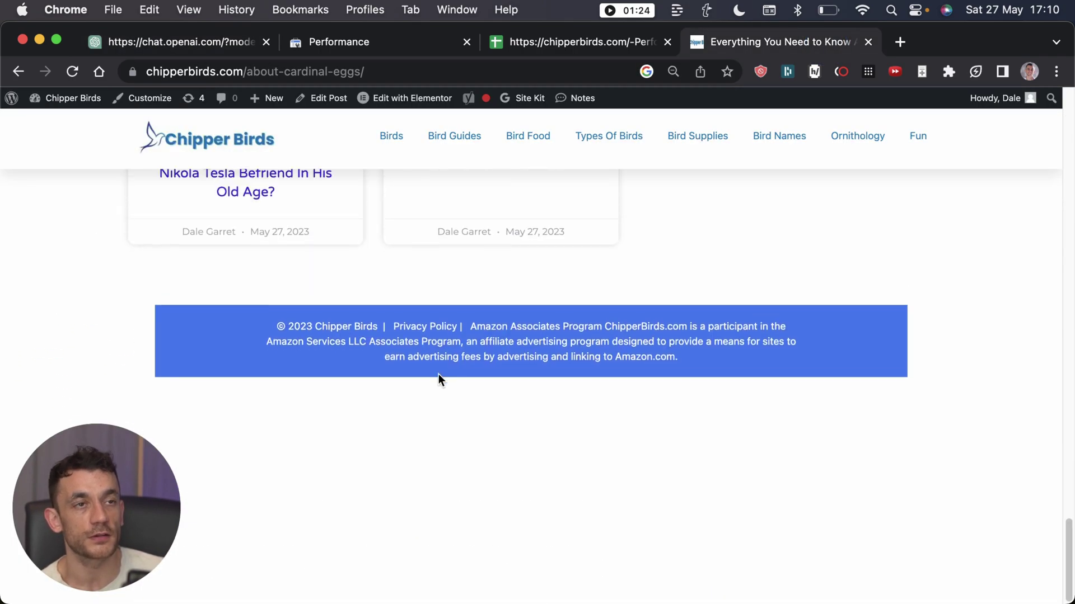
{"action": "scroll", "coordinate": [439, 375], "scroll_direction": "up", "scroll_amount": 15}
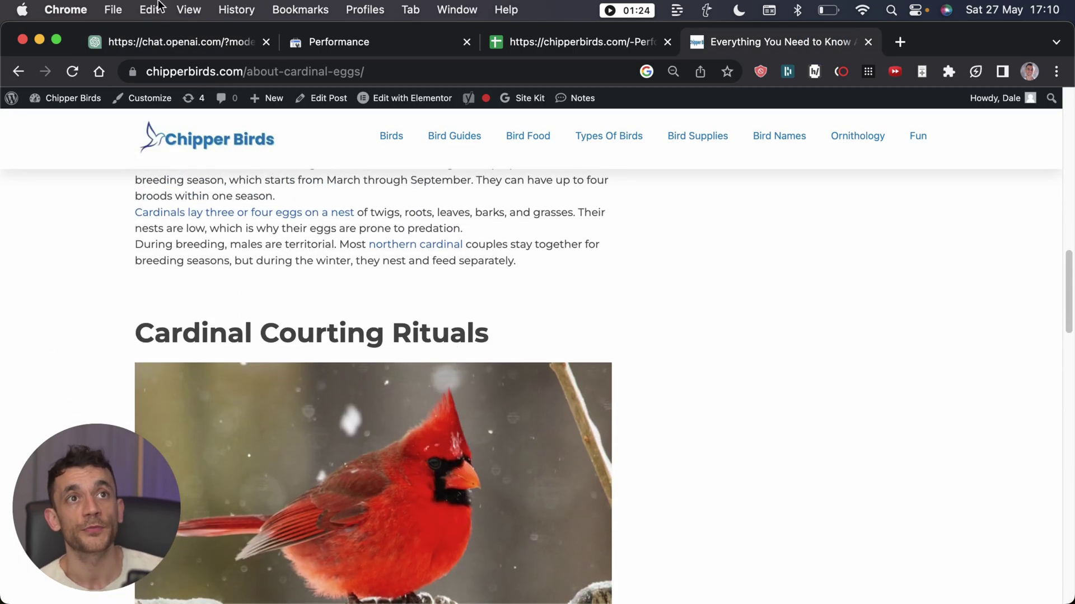
{"action": "left_click", "coordinate": [149, 41]}
{"action": "scroll", "coordinate": [437, 308], "scroll_direction": "down", "scroll_amount": 15}
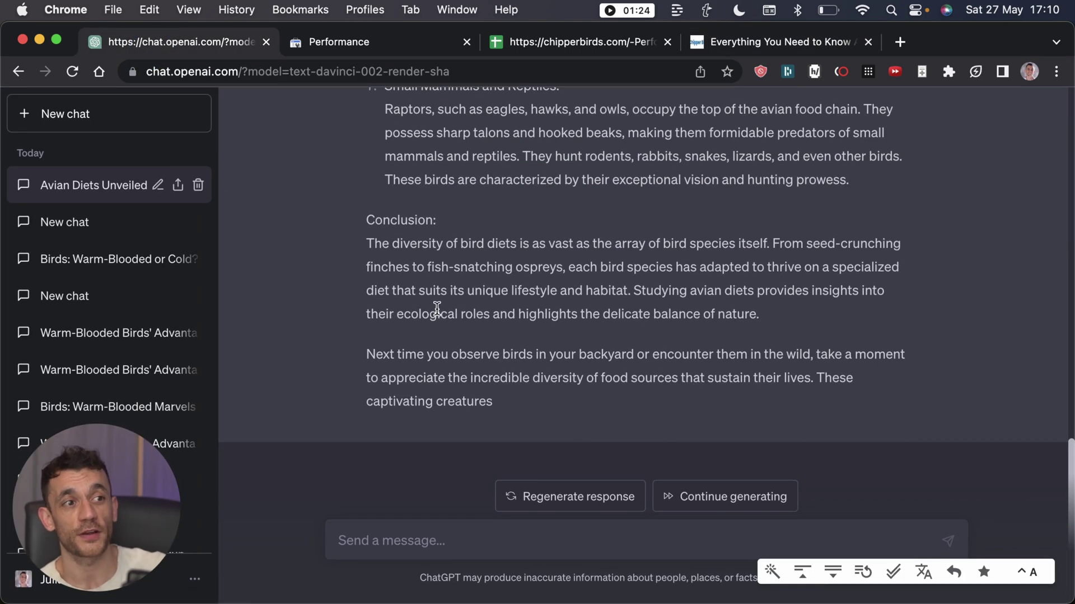
{"action": "scroll", "coordinate": [437, 308], "scroll_direction": "up", "scroll_amount": 15}
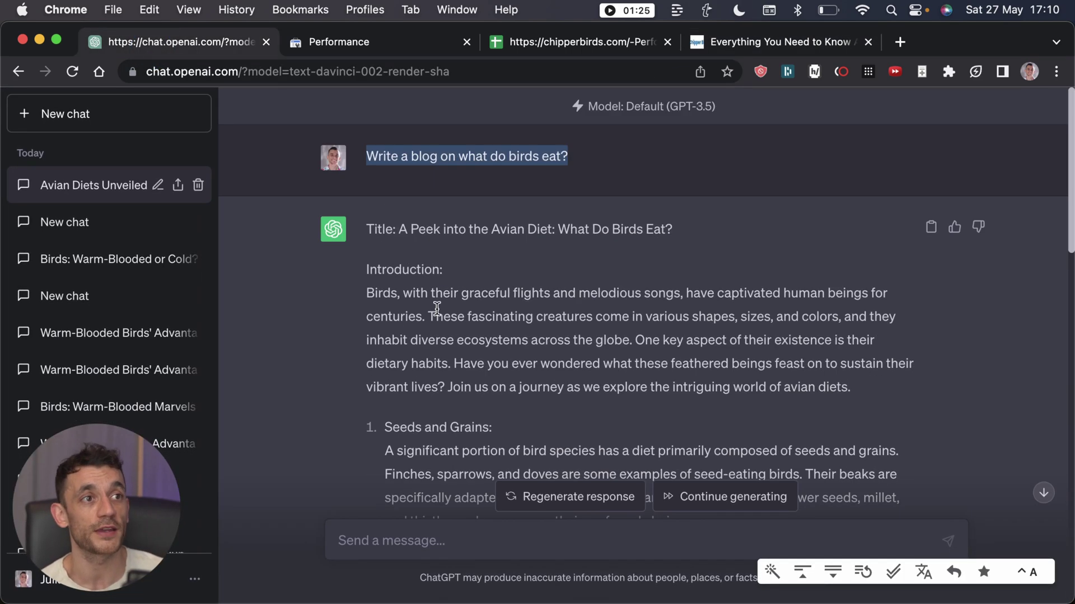
{"action": "triple_click", "coordinate": [493, 157]}
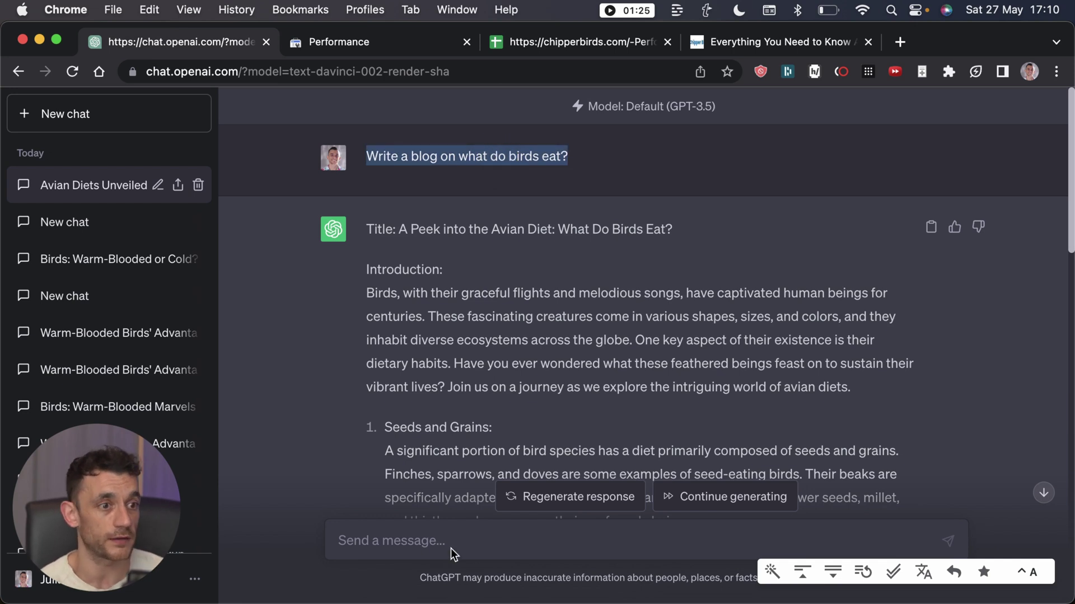
- In a new chat, send the prompt 'Create a blog about what do bird s eat?'
{"action": "left_click", "coordinate": [539, 433]}
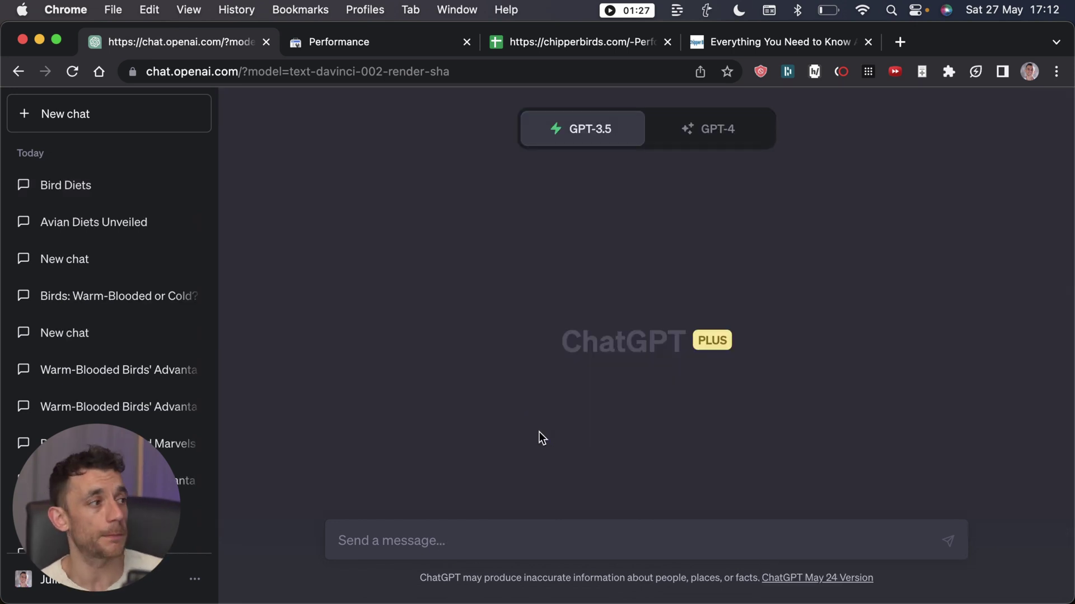
{"action": "left_click", "coordinate": [402, 529]}
{"action": "type", "text": "Cre"}
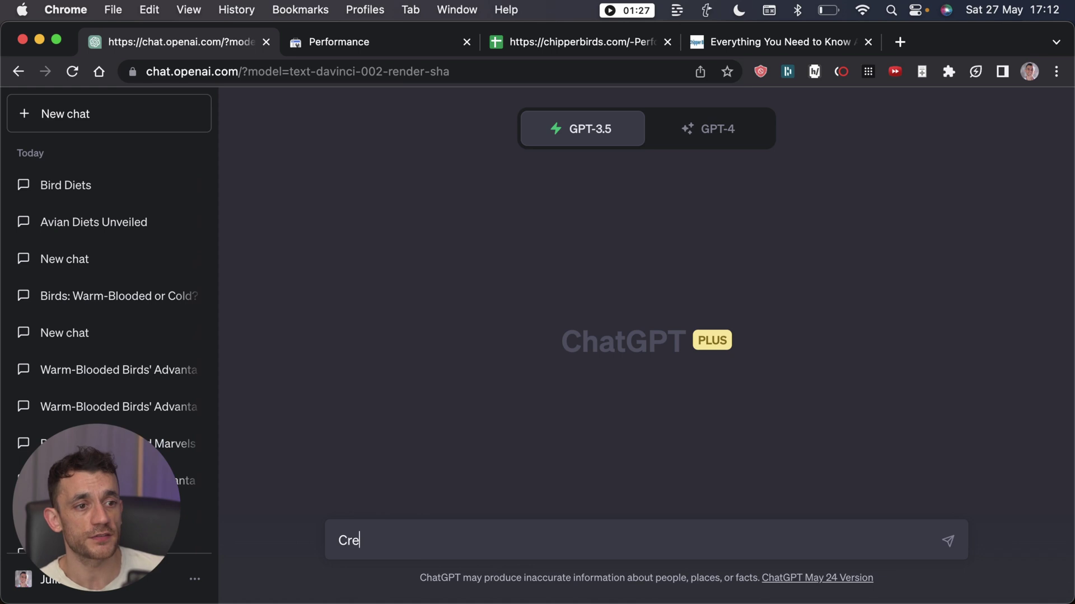
{"action": "type", "text": "ate a blog about "}
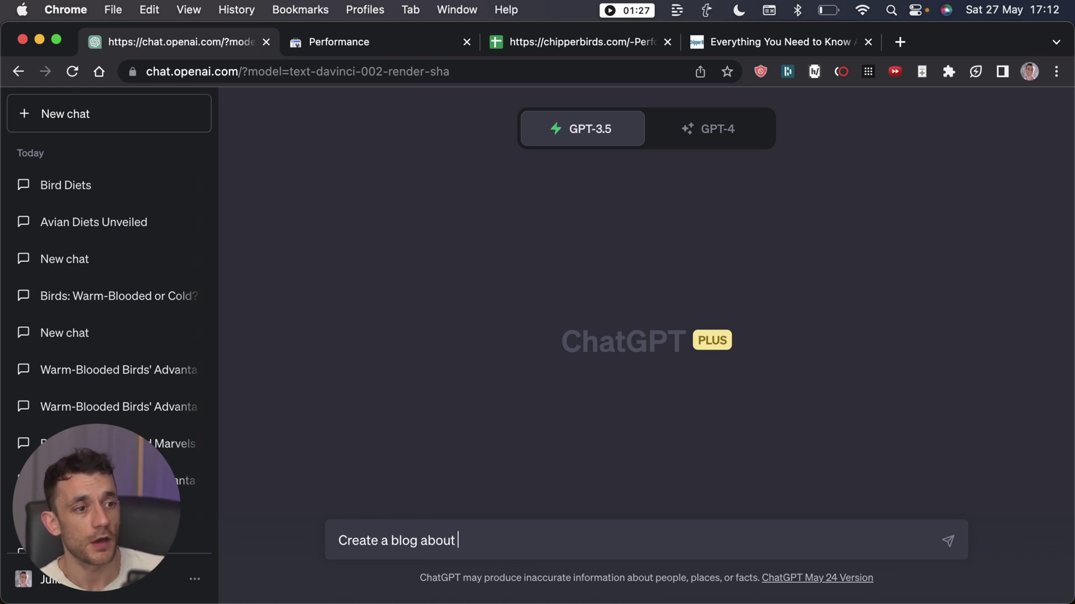
{"action": "type", "text": "what do bird s eat"}
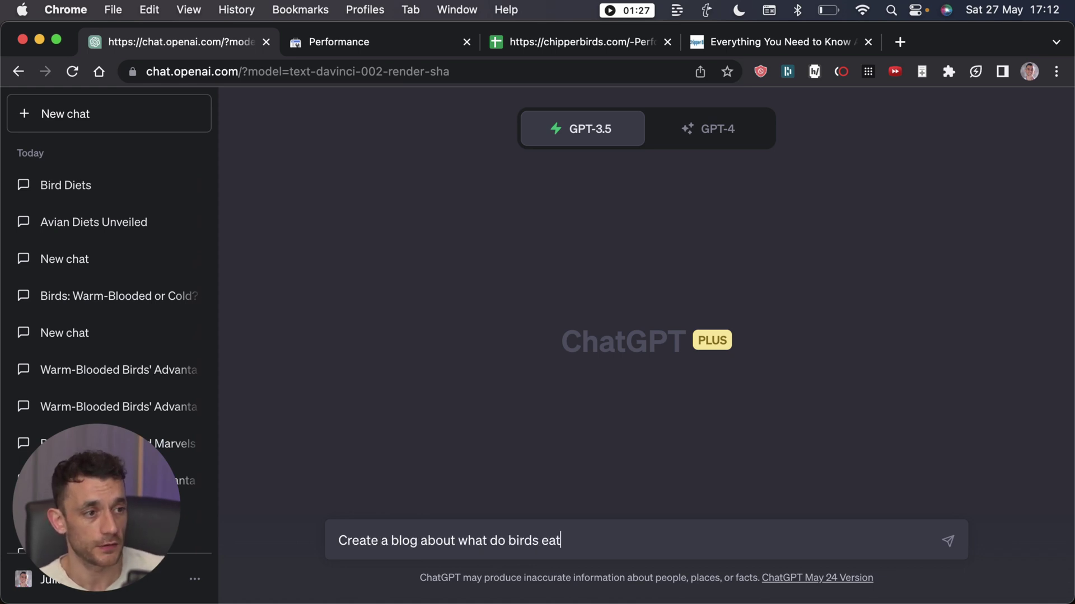
{"action": "type", "text": "?"}
{"action": "key", "text": "Return"}
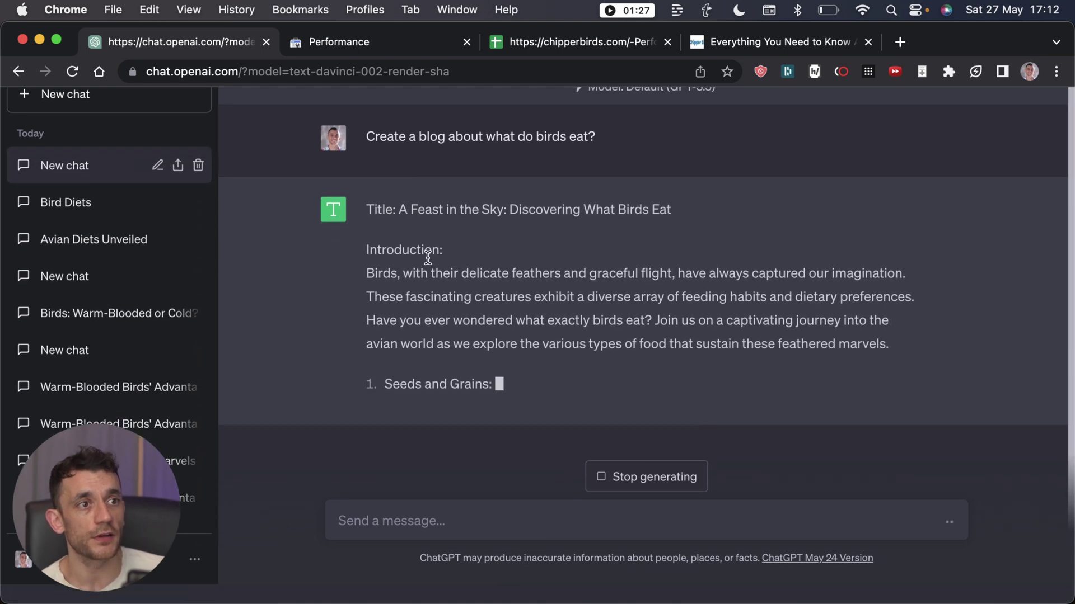
- Review the finished blog 'A Feast in the Sky: Discovering What Birds Eat'
{"action": "scroll", "coordinate": [440, 176], "scroll_direction": "up", "scroll_amount": 3}
{"action": "scroll", "coordinate": [444, 237], "scroll_direction": "up", "scroll_amount": 3}
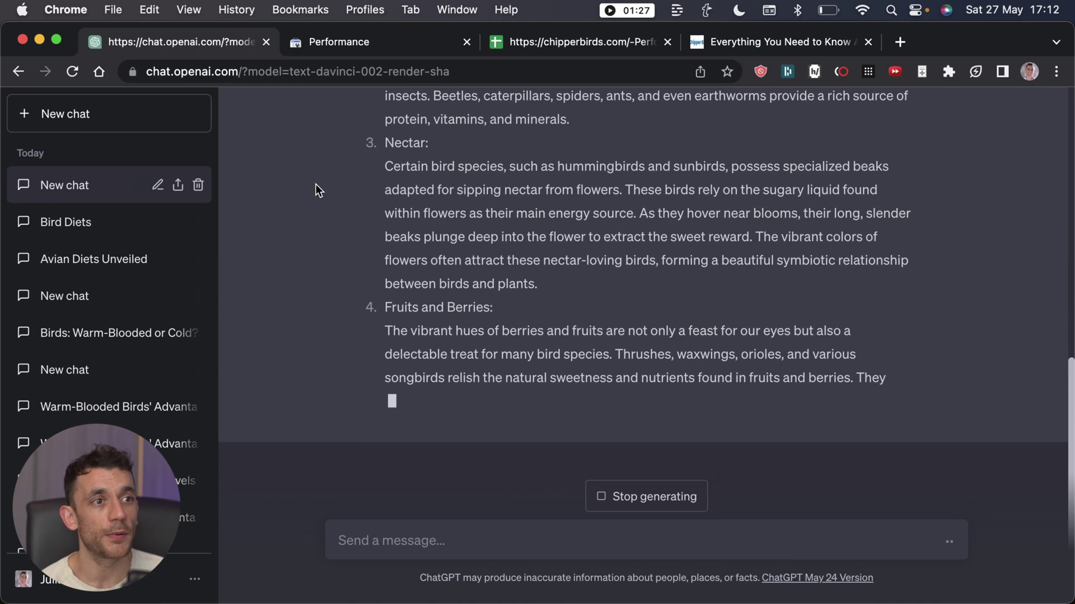
{"action": "scroll", "coordinate": [495, 323], "scroll_direction": "up", "scroll_amount": 10}
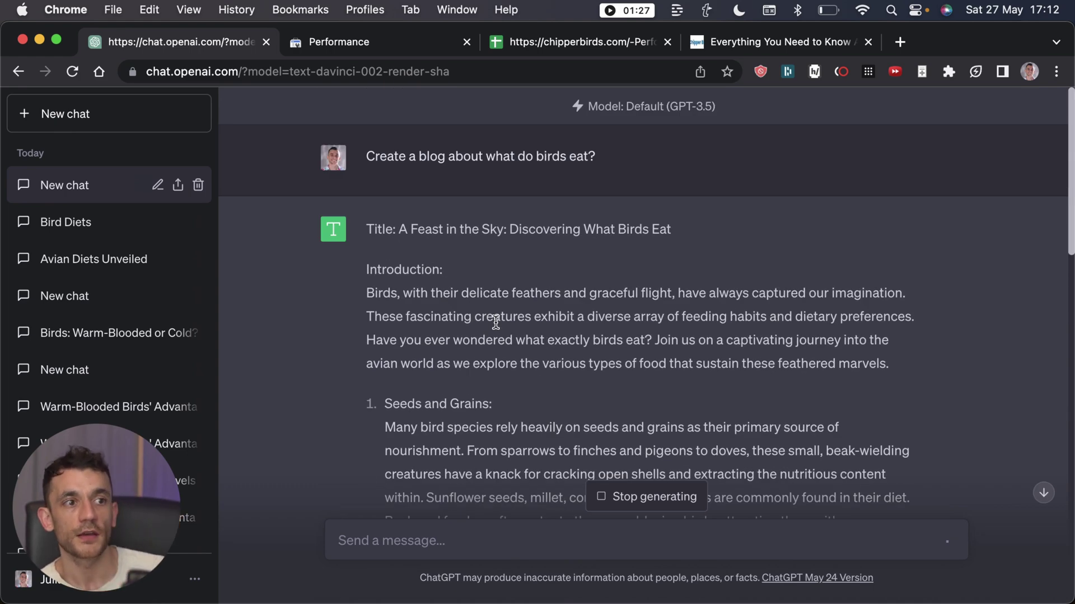
{"action": "double_click", "coordinate": [495, 322]}
{"action": "scroll", "coordinate": [533, 317], "scroll_direction": "up", "scroll_amount": 8}
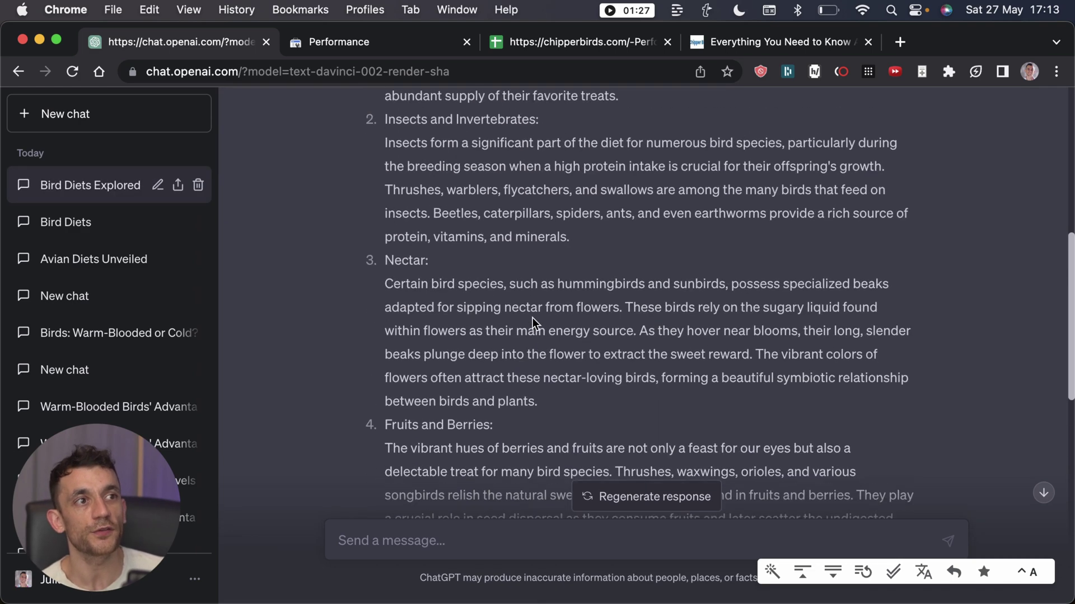
{"action": "scroll", "coordinate": [533, 317], "scroll_direction": "up", "scroll_amount": 8}
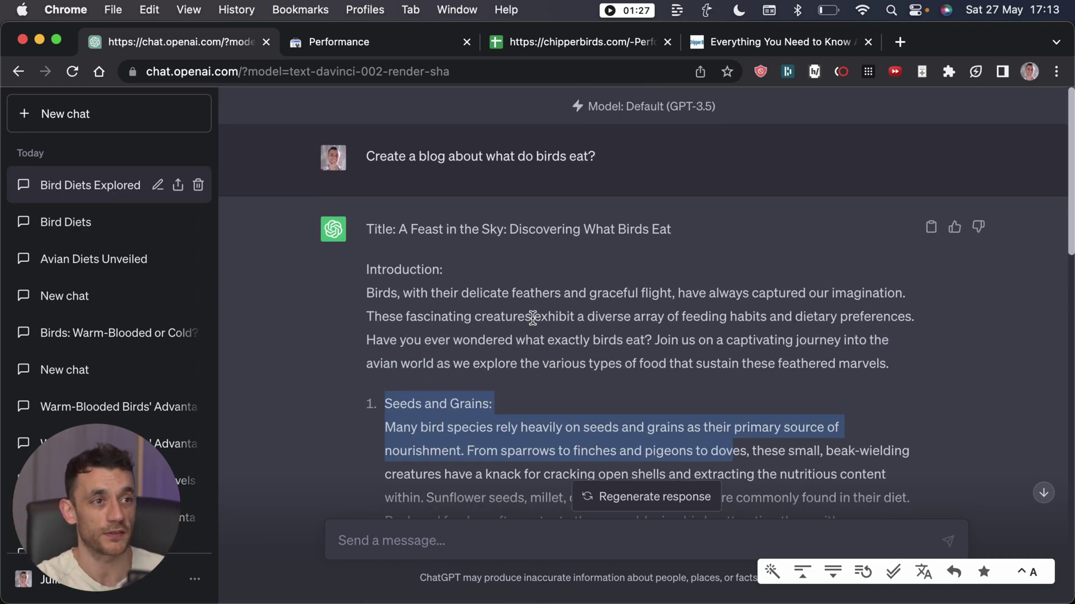
{"action": "scroll", "coordinate": [533, 318], "scroll_direction": "down", "scroll_amount": 7}
{"action": "left_click", "coordinate": [772, 42]}
{"action": "scroll", "coordinate": [425, 388], "scroll_direction": "up", "scroll_amount": 10}
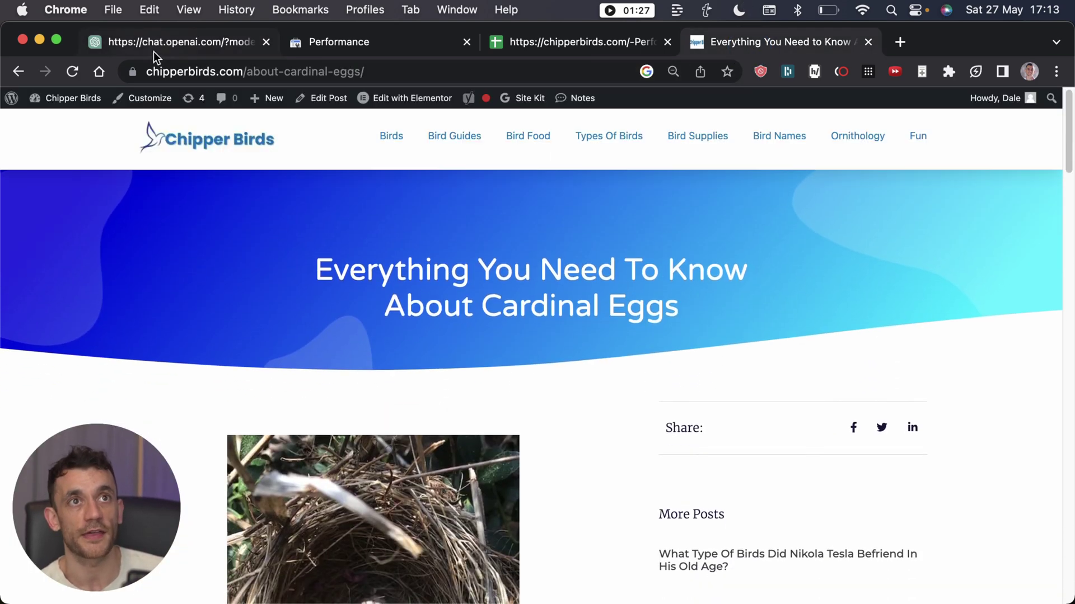
{"action": "left_click", "coordinate": [153, 49]}
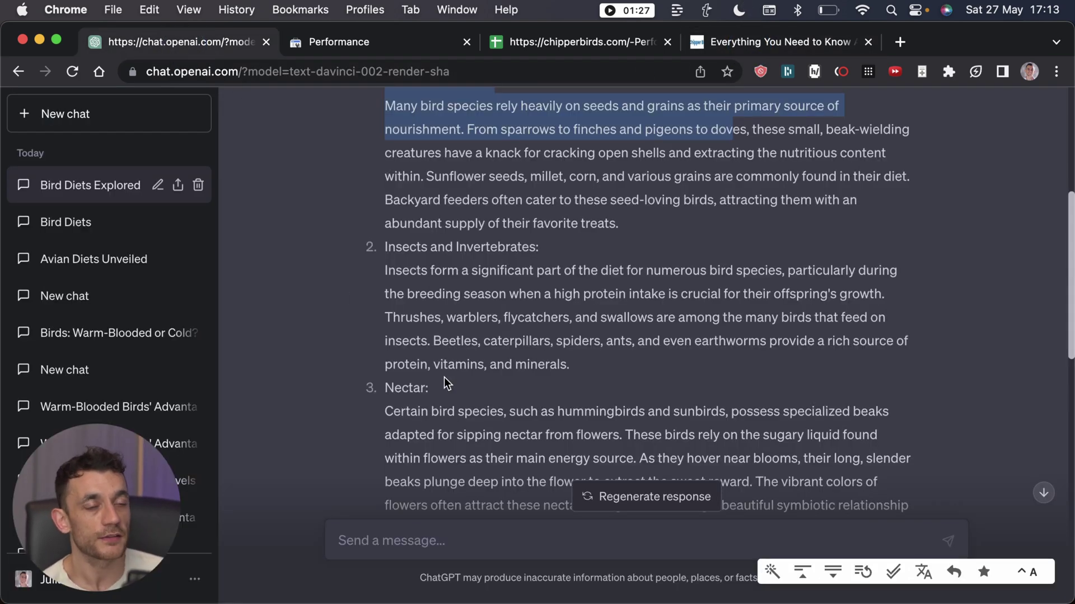
- Insert the saved 'Rewrite this article as markup' prompt, trim its trailing blank line, and send it
{"action": "key", "text": "super+shift+4"}
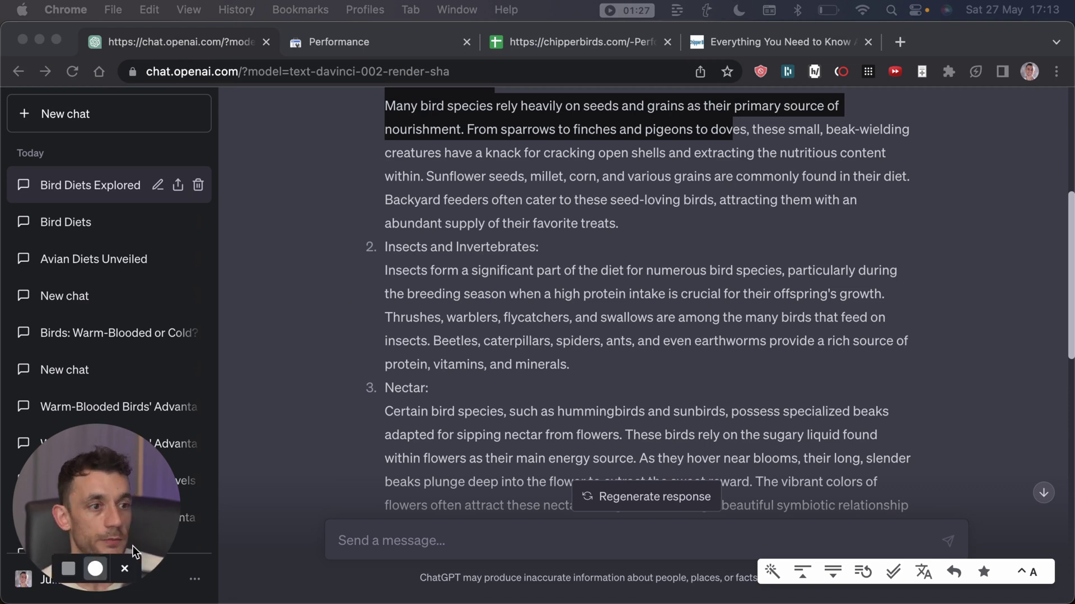
{"action": "left_click", "coordinate": [474, 541]}
{"action": "type", "text": "Rewrite this article as markup, with h2, h3s, bold and italic the keyphrases and most important parts, bullet points and tables"}
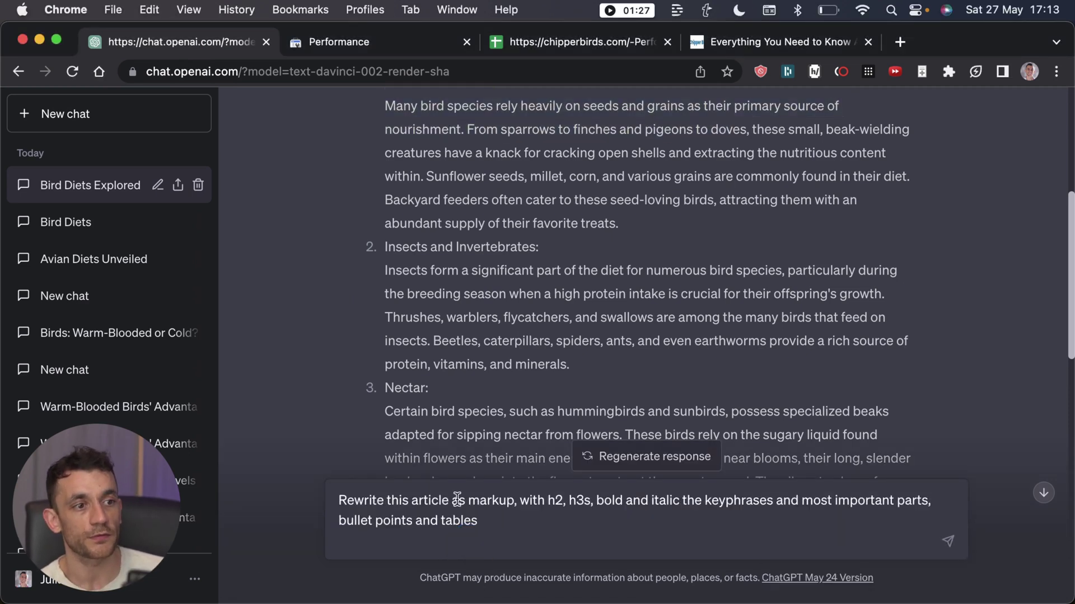
{"action": "double_click", "coordinate": [506, 501]}
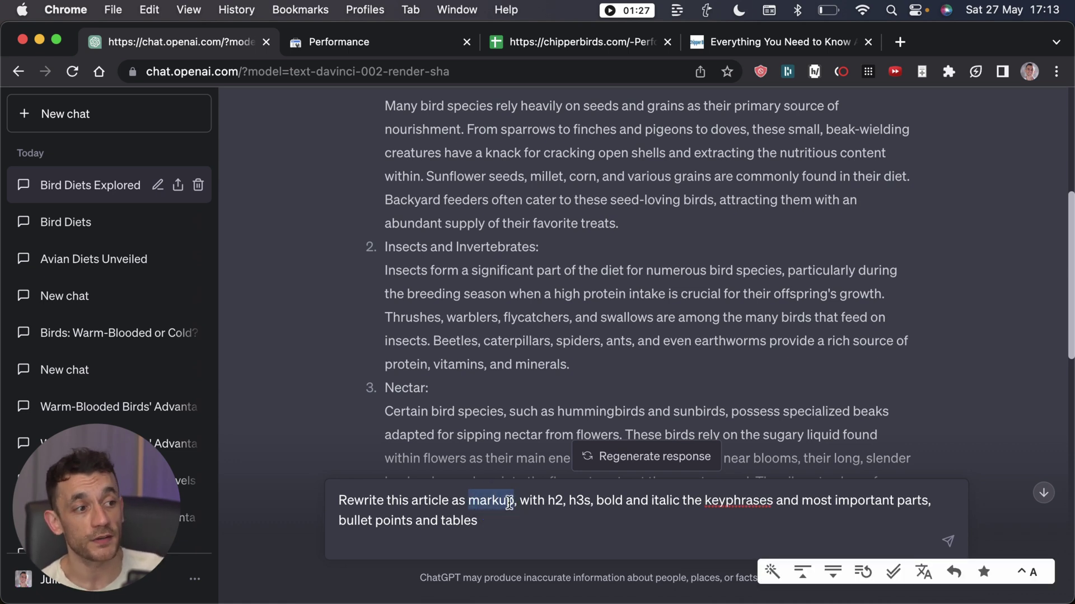
{"action": "key", "text": "super+Down"}
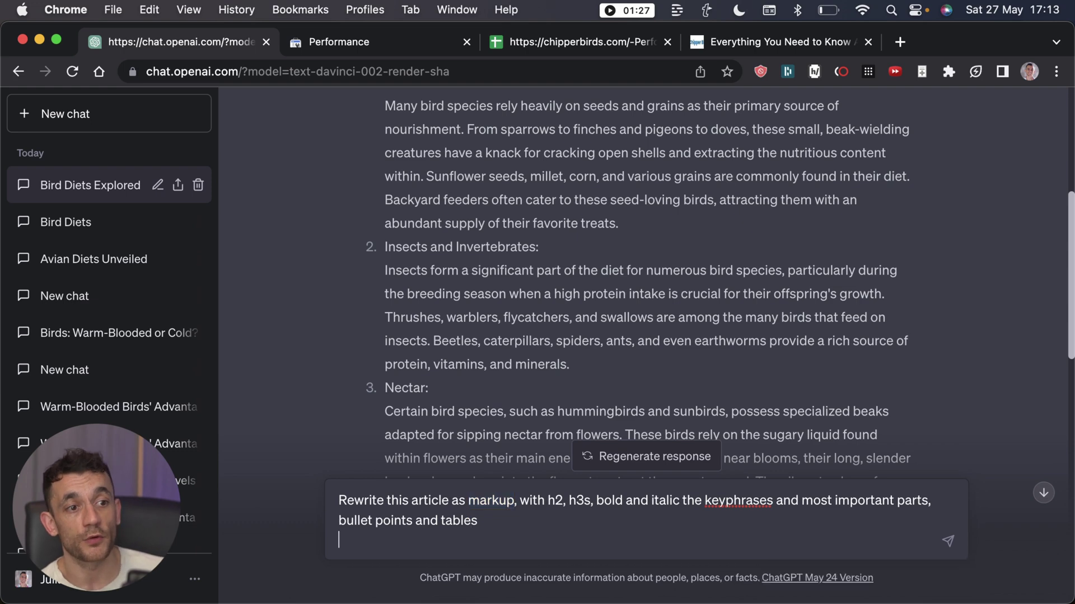
{"action": "key", "text": "BackSpace"}
{"action": "key", "text": "Return"}
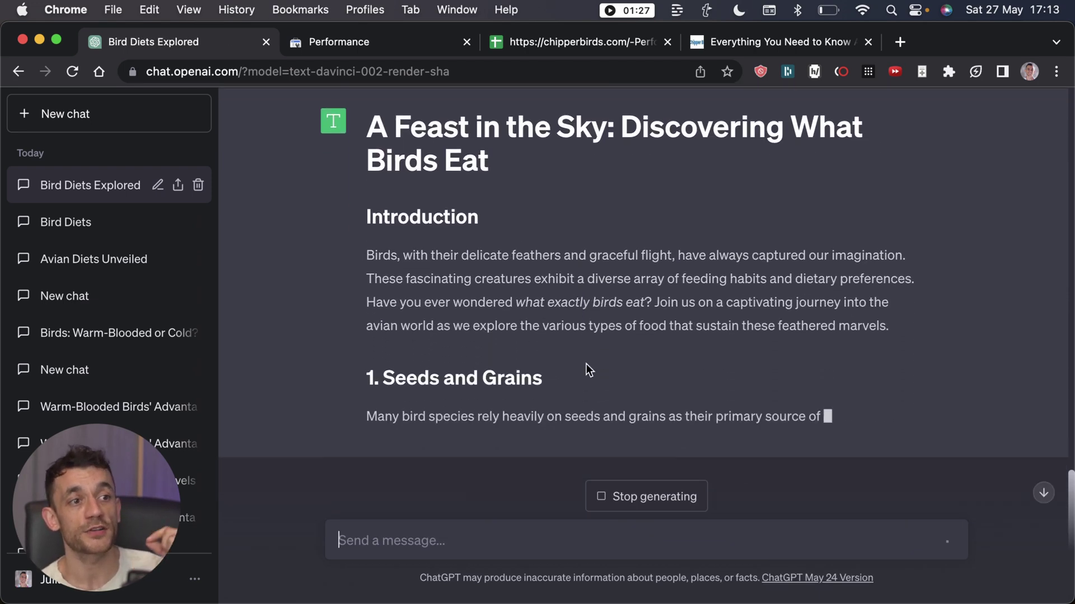
- Review the markup reply's Introduction heading, italic key phrases and bulleted seed lists
{"action": "scroll", "coordinate": [588, 370], "scroll_direction": "up", "scroll_amount": 3}
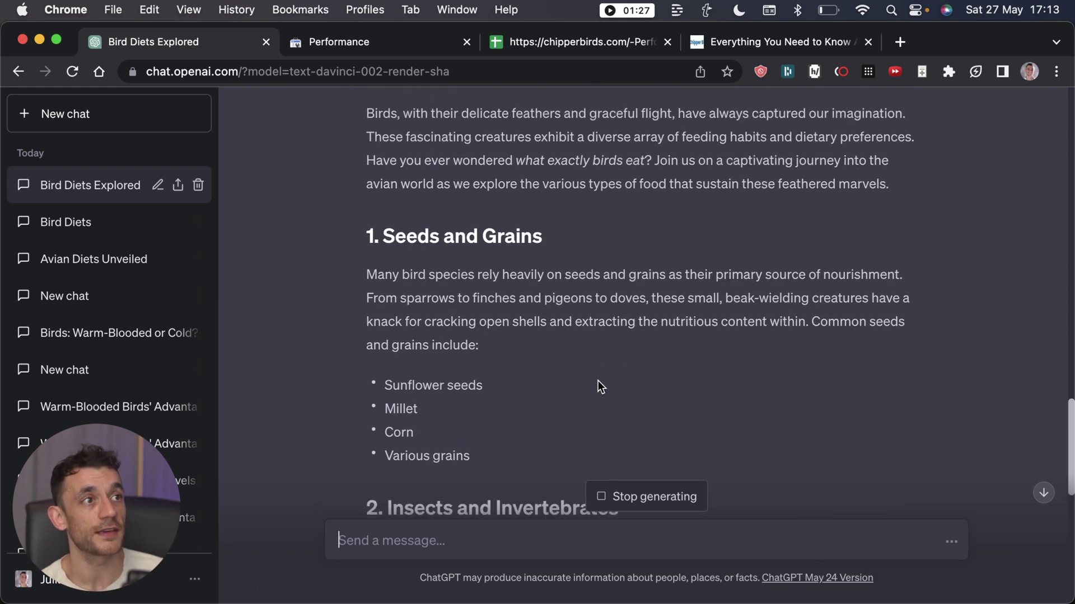
{"action": "left_click_drag", "start_coordinate": [652, 288], "coordinate": [525, 294]}
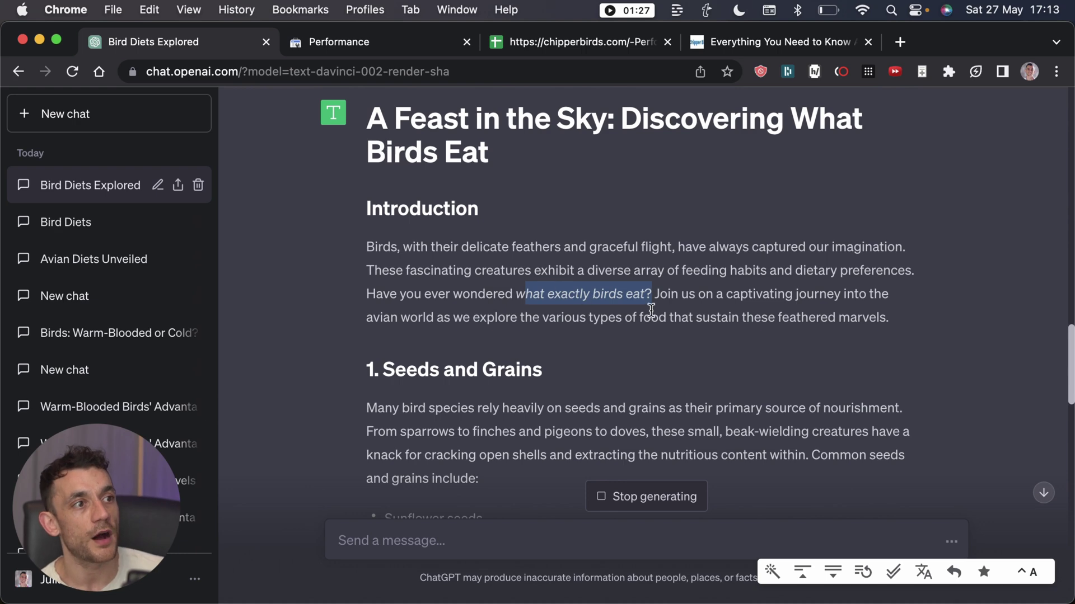
{"action": "left_click_drag", "start_coordinate": [365, 206], "coordinate": [515, 376]}
{"action": "scroll", "coordinate": [557, 372], "scroll_direction": "down", "scroll_amount": 5}
{"action": "scroll", "coordinate": [552, 375], "scroll_direction": "down", "scroll_amount": 6}
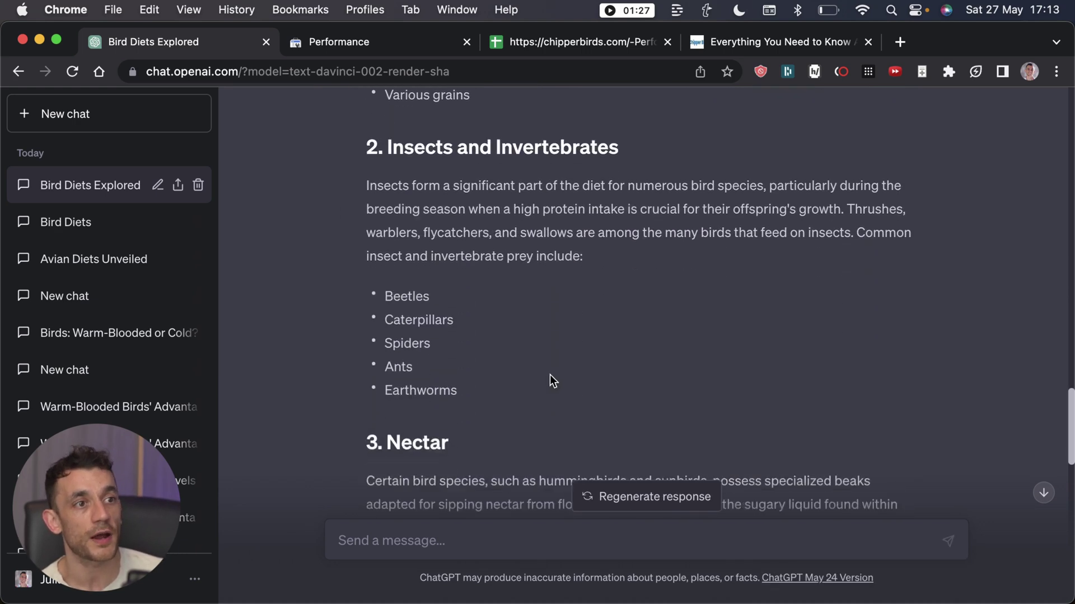
{"action": "left_click_drag", "start_coordinate": [381, 198], "coordinate": [506, 304]}
{"action": "scroll", "coordinate": [514, 307], "scroll_direction": "down", "scroll_amount": 15}
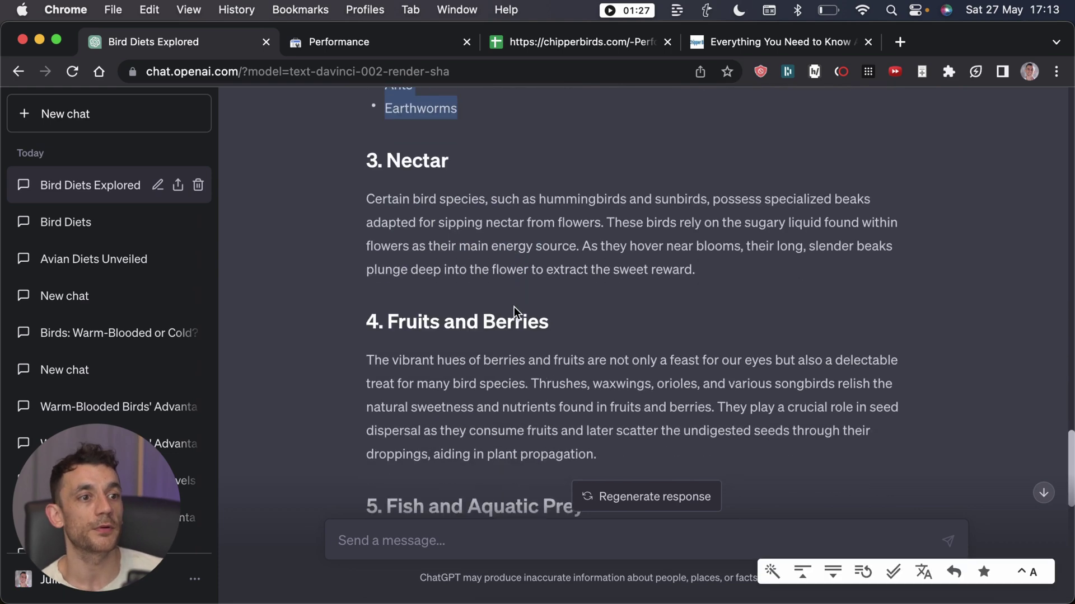
{"action": "scroll", "coordinate": [518, 345], "scroll_direction": "up", "scroll_amount": 2}
{"action": "scroll", "coordinate": [516, 348], "scroll_direction": "up", "scroll_amount": 15}
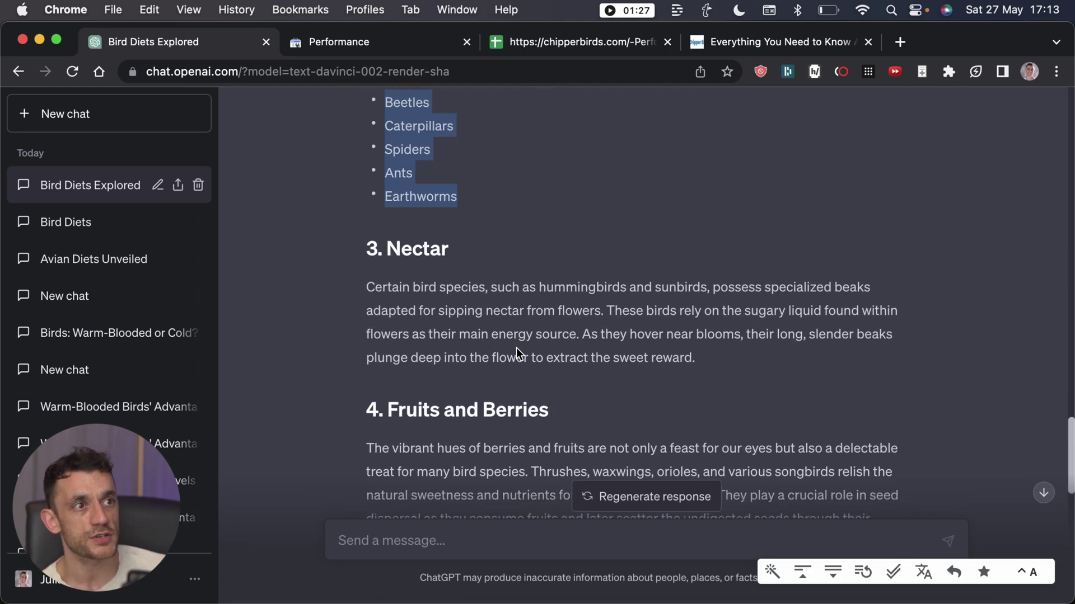
{"action": "scroll", "coordinate": [508, 330], "scroll_direction": "up", "scroll_amount": 8}
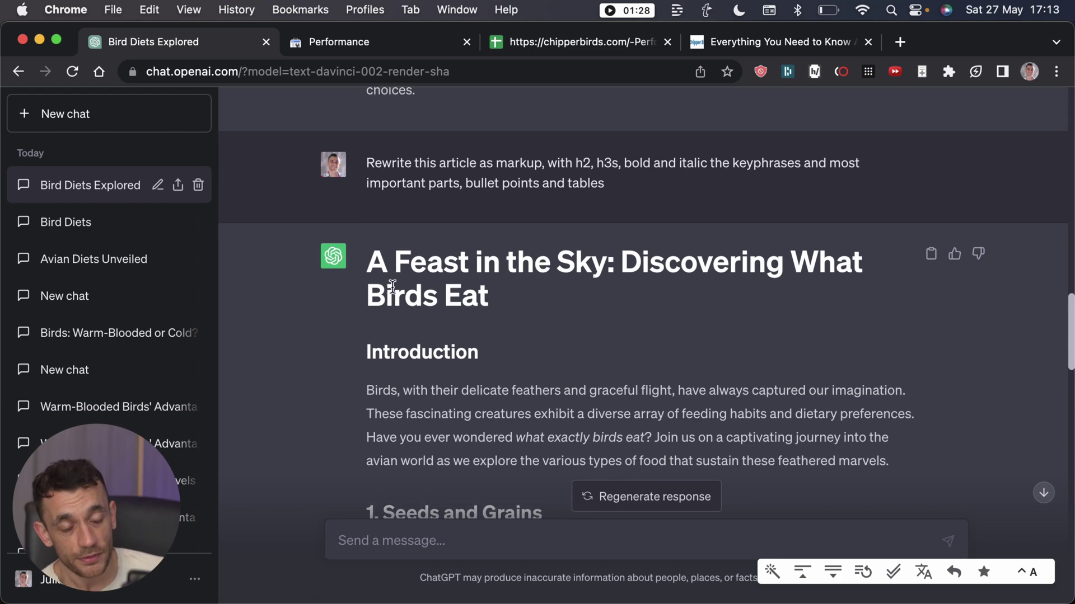
{"action": "scroll", "coordinate": [386, 314], "scroll_direction": "down", "scroll_amount": 4}
{"action": "scroll", "coordinate": [378, 344], "scroll_direction": "down", "scroll_amount": 1}
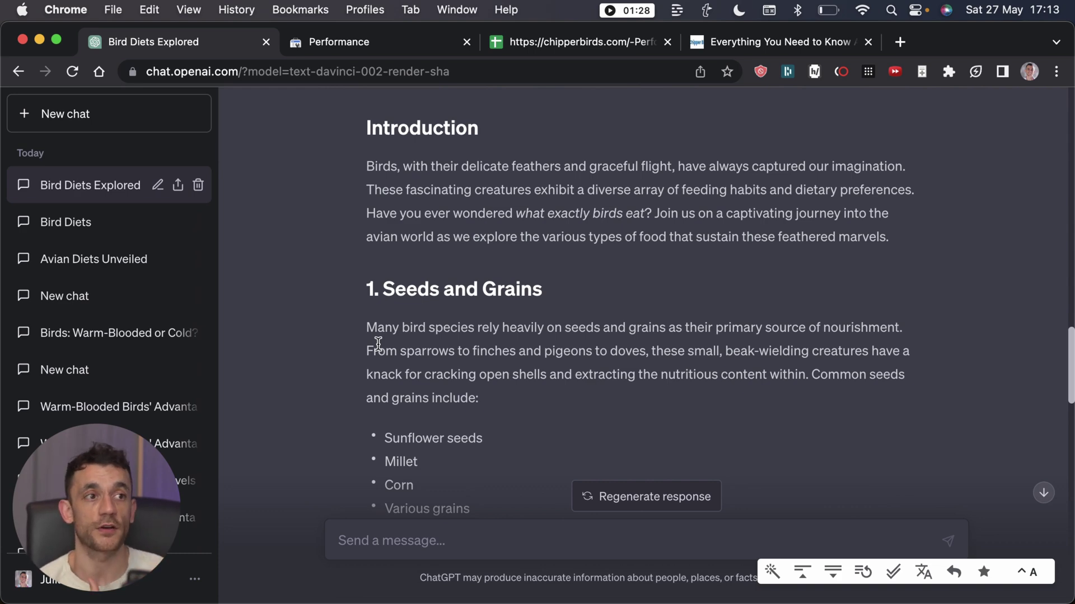
{"action": "scroll", "coordinate": [378, 344], "scroll_direction": "up", "scroll_amount": 3}
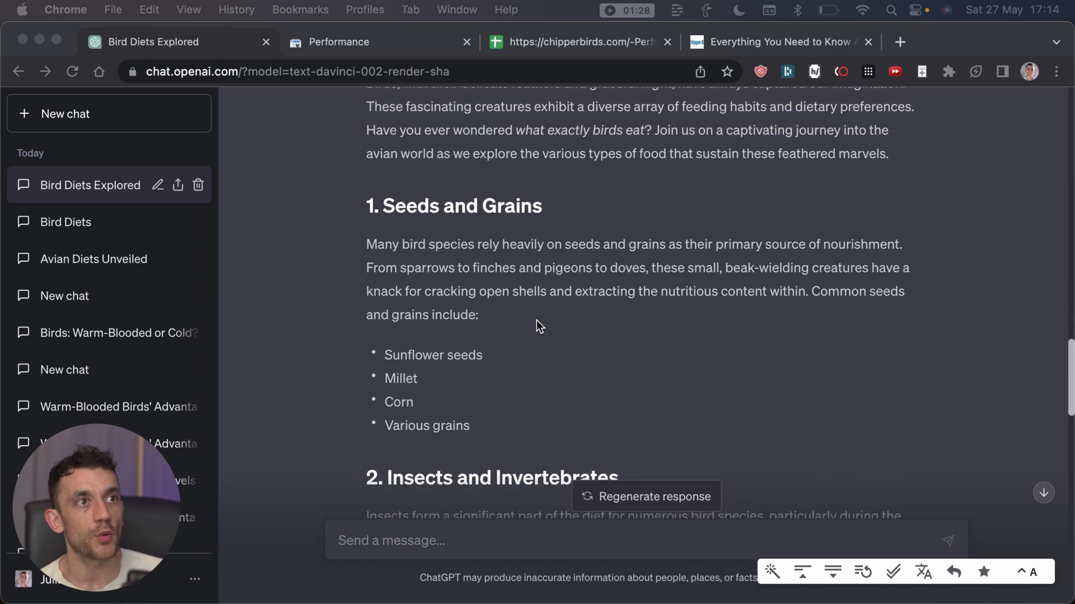
{"action": "scroll", "coordinate": [537, 324], "scroll_direction": "up", "scroll_amount": 5}
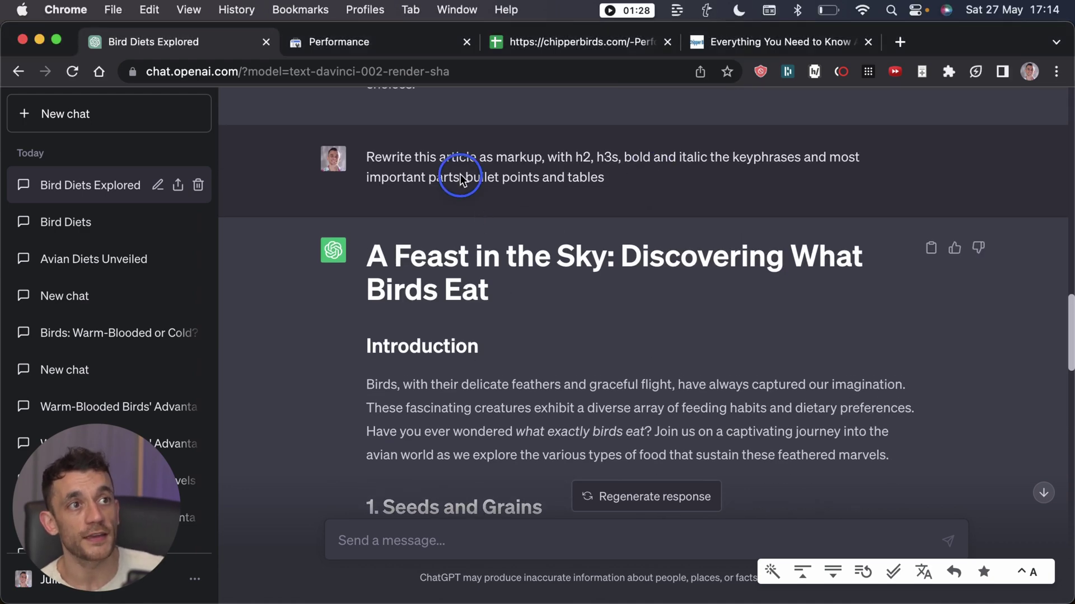
{"action": "left_click_drag", "start_coordinate": [367, 159], "coordinate": [612, 187]}
{"action": "left_click", "coordinate": [616, 237]}
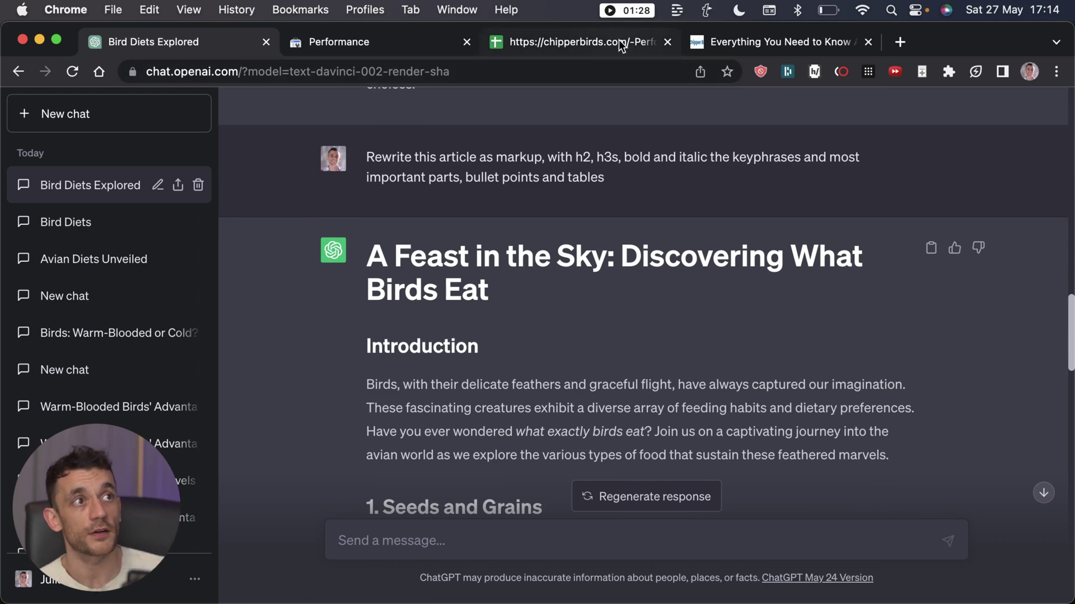
- Load google.com in place of the Chipper Birds performance sheet tab
{"action": "left_click", "coordinate": [593, 51]}
{"action": "left_click", "coordinate": [587, 71]}
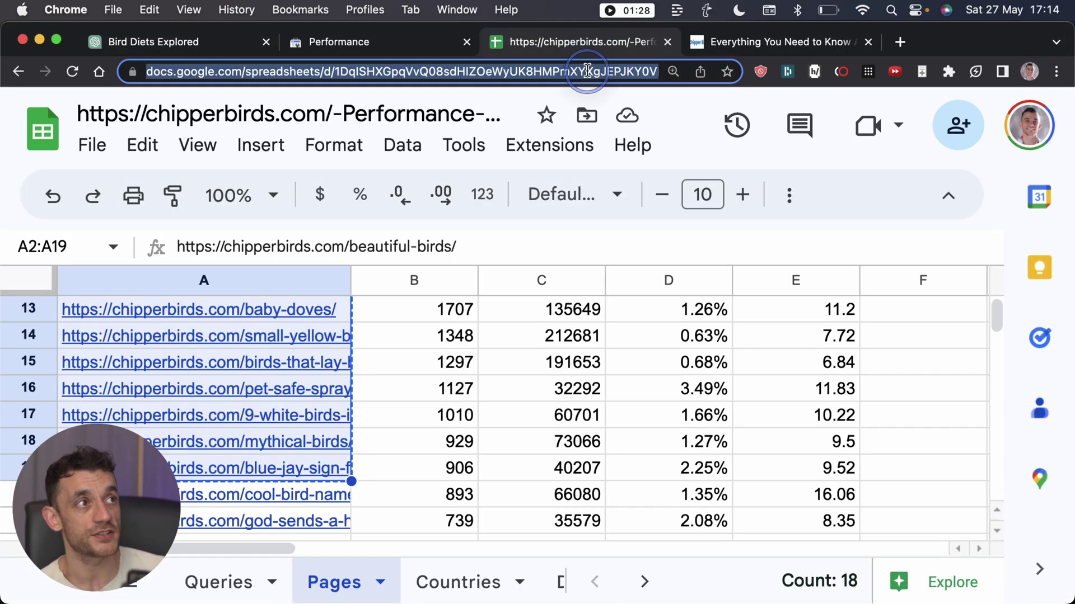
{"action": "type", "text": "google.com"}
{"action": "key", "text": "Return"}
- Close the Search Console and Bird Diets chat tabs, then select the 'is a penguin a bird' query
{"action": "key", "text": "ctrl+shift+Tab"}
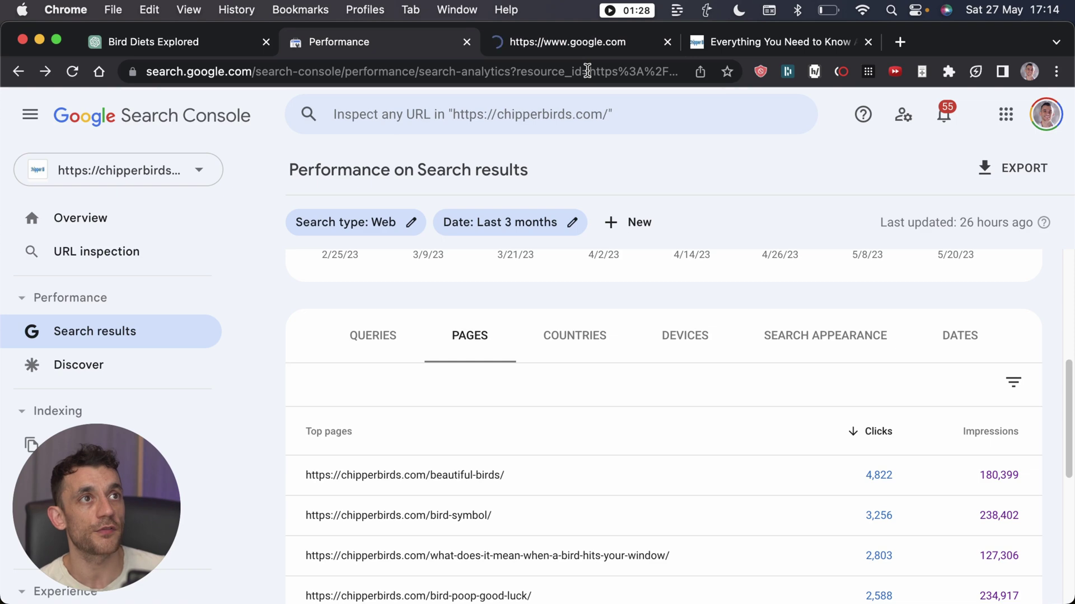
{"action": "key", "text": "super+w"}
{"action": "key", "text": "ctrl+shift+Tab"}
{"action": "key", "text": "super+w"}
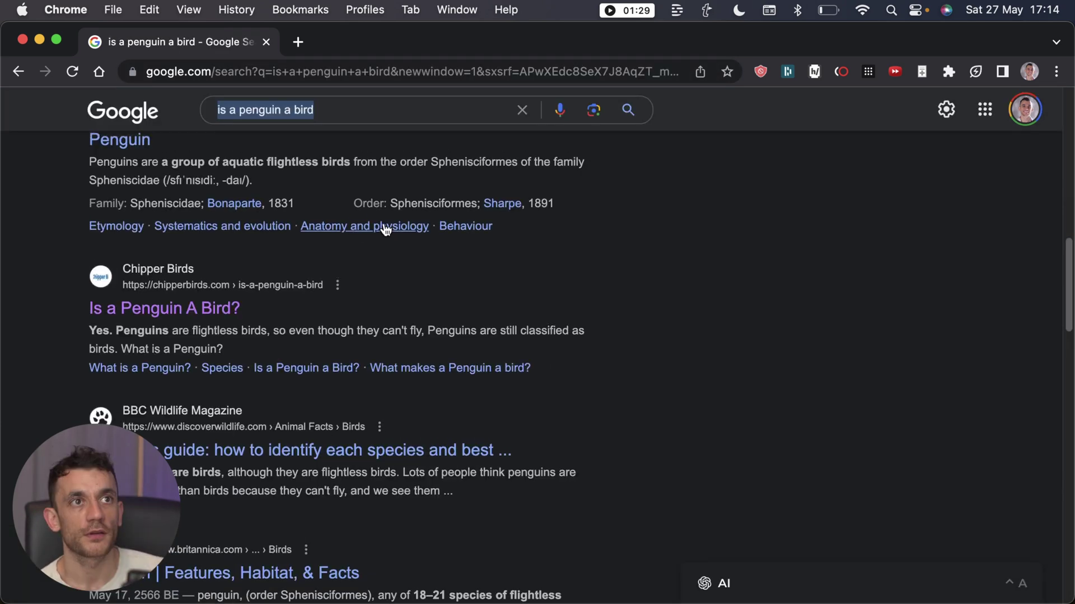
{"action": "scroll", "coordinate": [363, 224], "scroll_direction": "up", "scroll_amount": 5}
{"action": "triple_click", "coordinate": [341, 121]}
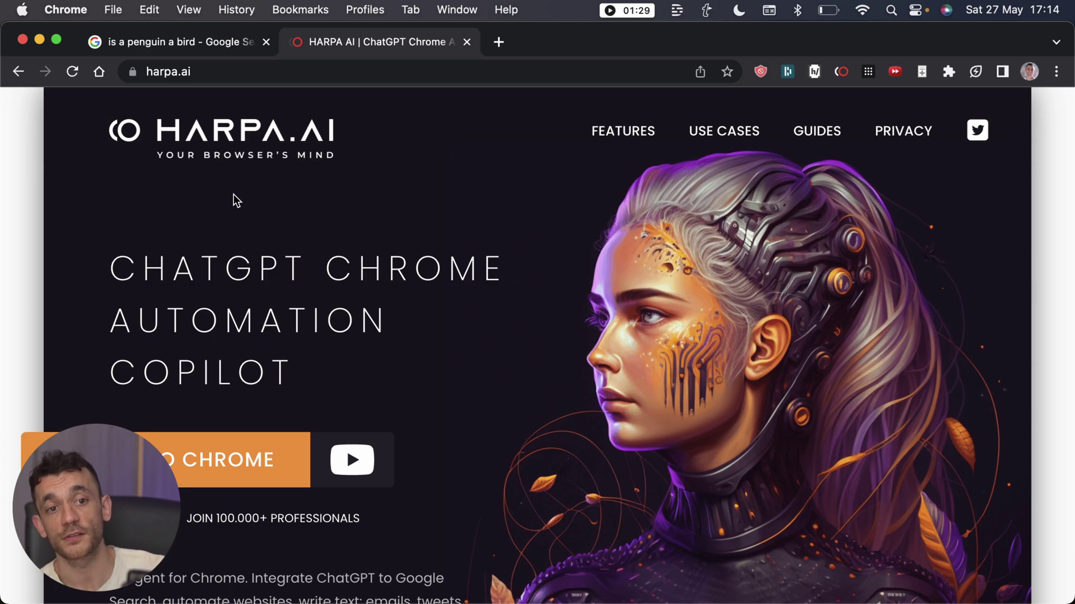
- Skim the HARPA AI homepage, then close its tab
{"action": "scroll", "coordinate": [432, 302], "scroll_direction": "down", "scroll_amount": 10}
{"action": "scroll", "coordinate": [392, 327], "scroll_direction": "up", "scroll_amount": 10}
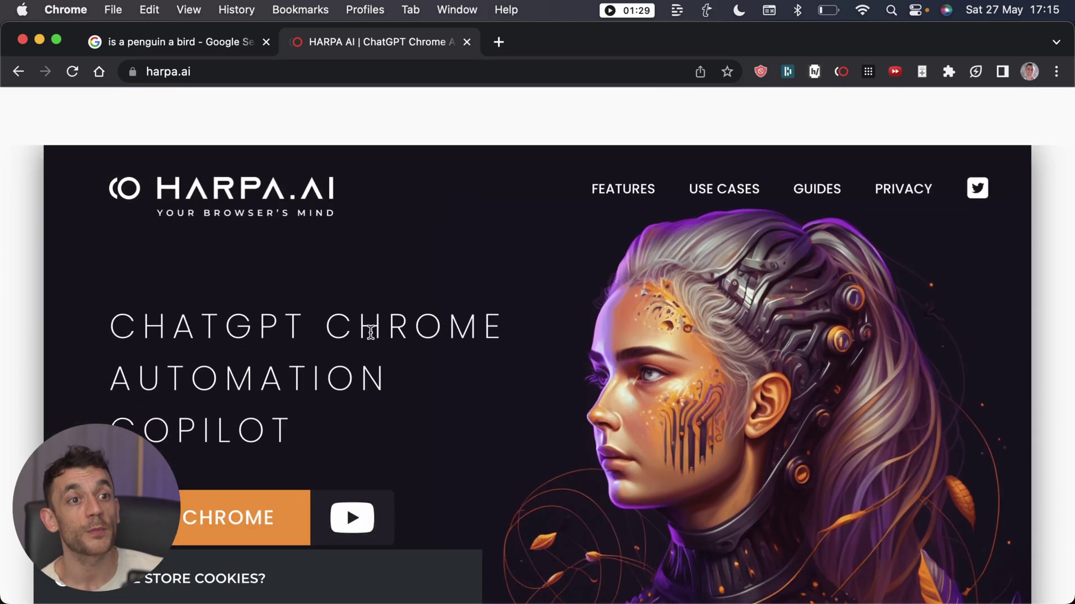
{"action": "scroll", "coordinate": [371, 333], "scroll_direction": "down", "scroll_amount": 5}
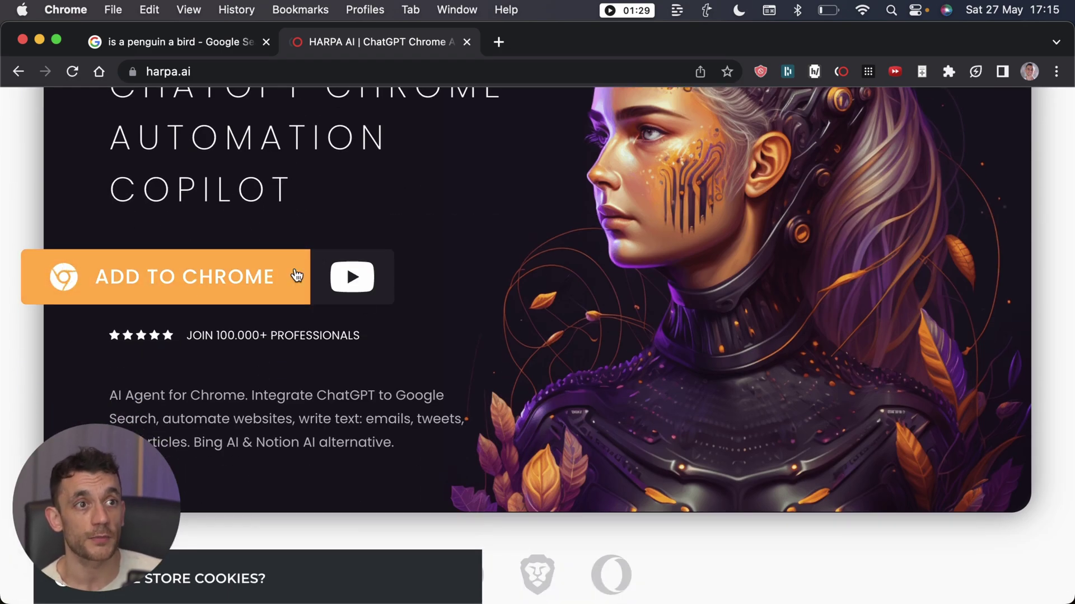
{"action": "scroll", "coordinate": [235, 230], "scroll_direction": "up", "scroll_amount": 4}
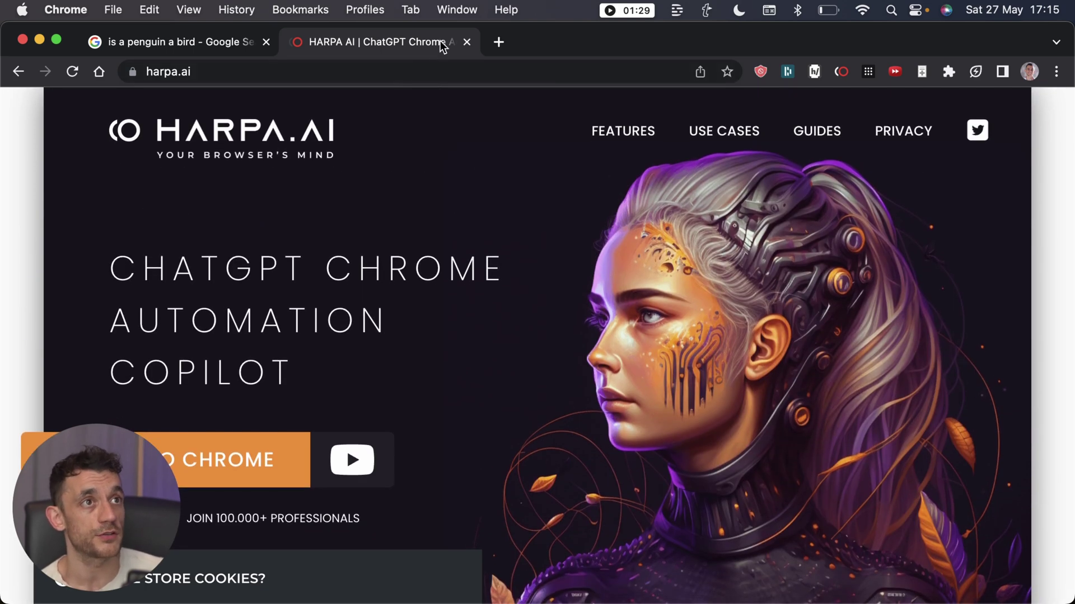
{"action": "left_click", "coordinate": [467, 42]}
- Bring up HARPA AI on the results and open the Chipper Birds 'Is a Penguin A Bird?' article
{"action": "left_click", "coordinate": [839, 76]}
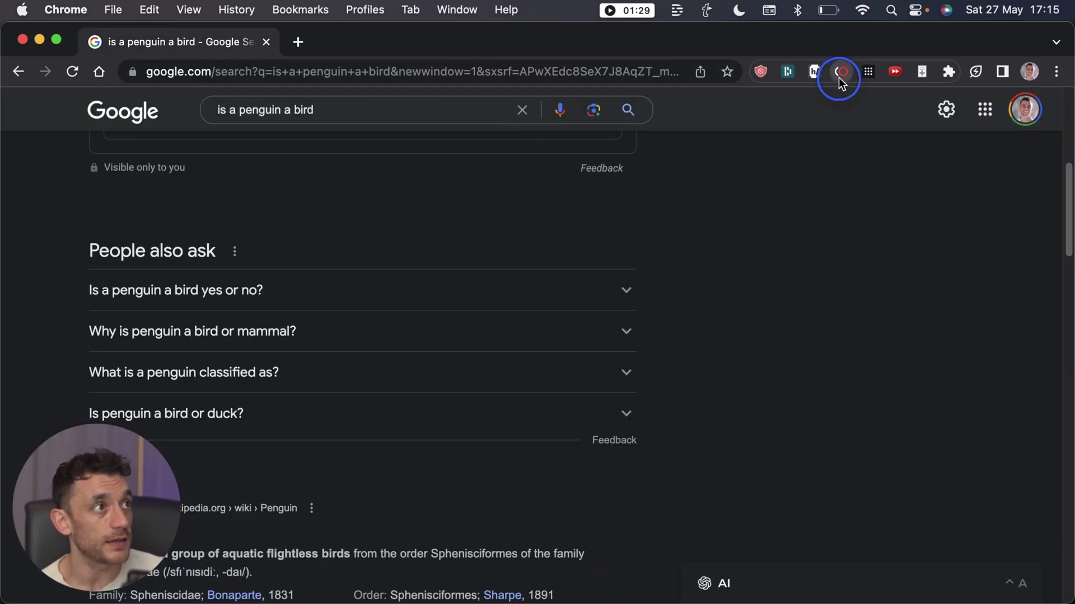
{"action": "scroll", "coordinate": [688, 382], "scroll_direction": "down", "scroll_amount": 2}
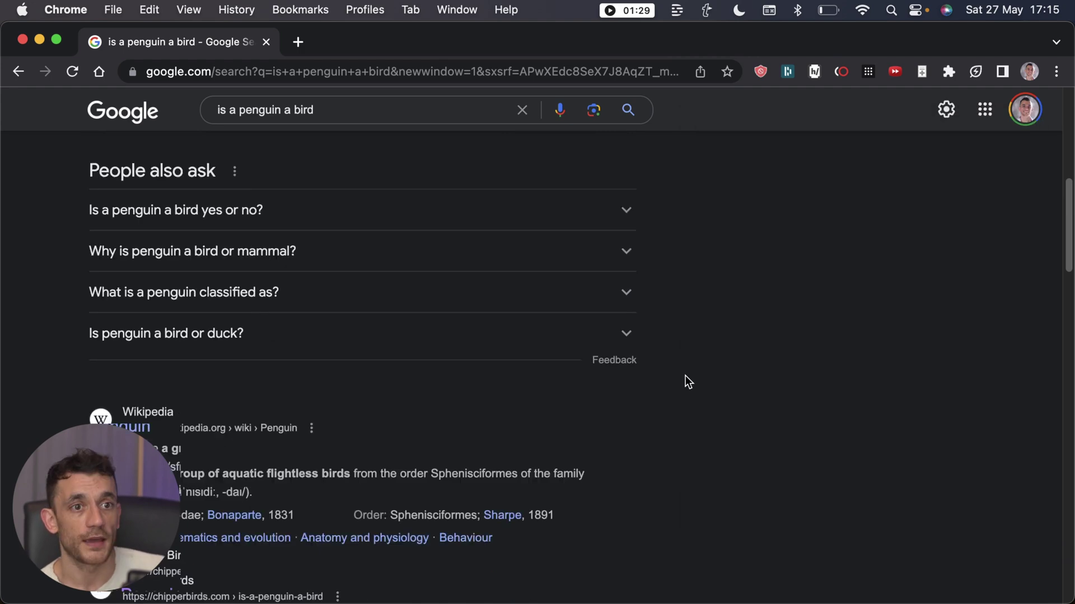
{"action": "scroll", "coordinate": [686, 380], "scroll_direction": "down", "scroll_amount": 6}
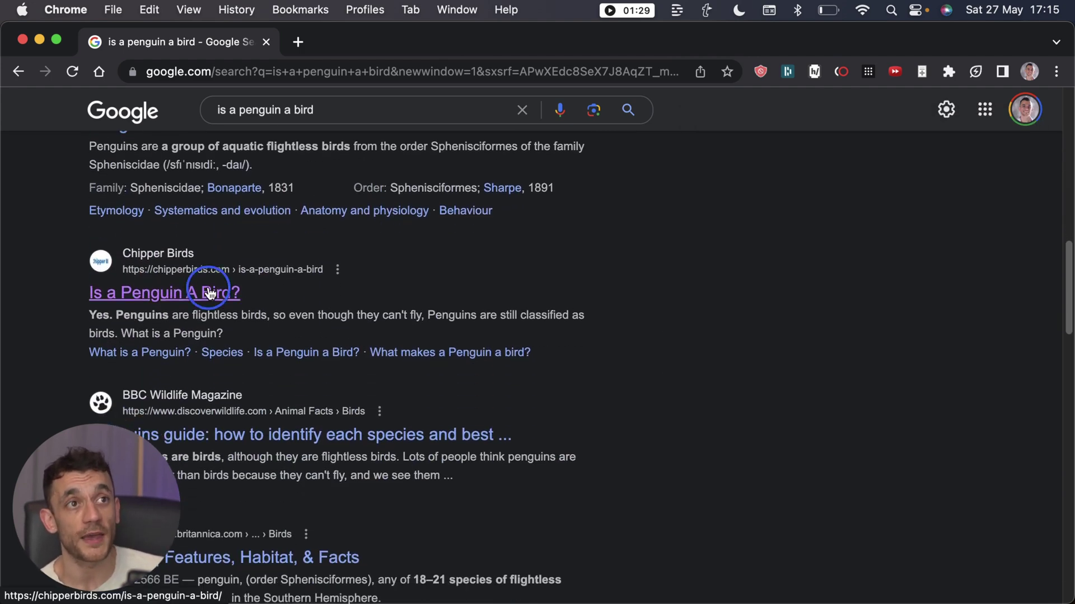
{"action": "left_click", "coordinate": [210, 293]}
- Close the search tab and send HARPA AI the pasted blog-outline prompt for the penguin page
{"action": "left_click", "coordinate": [266, 42]}
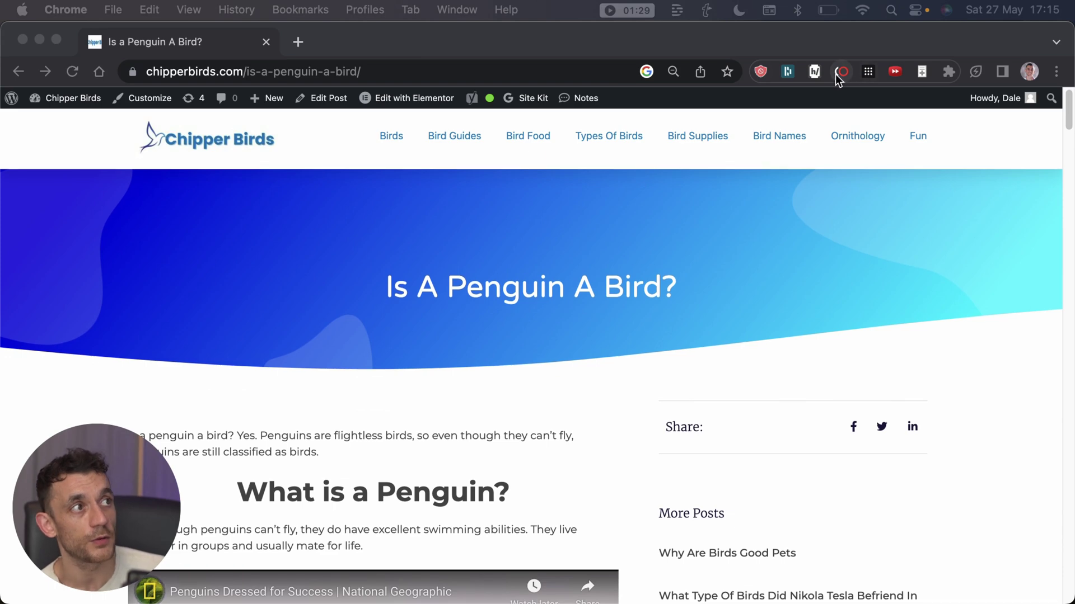
{"action": "left_click", "coordinate": [835, 72]}
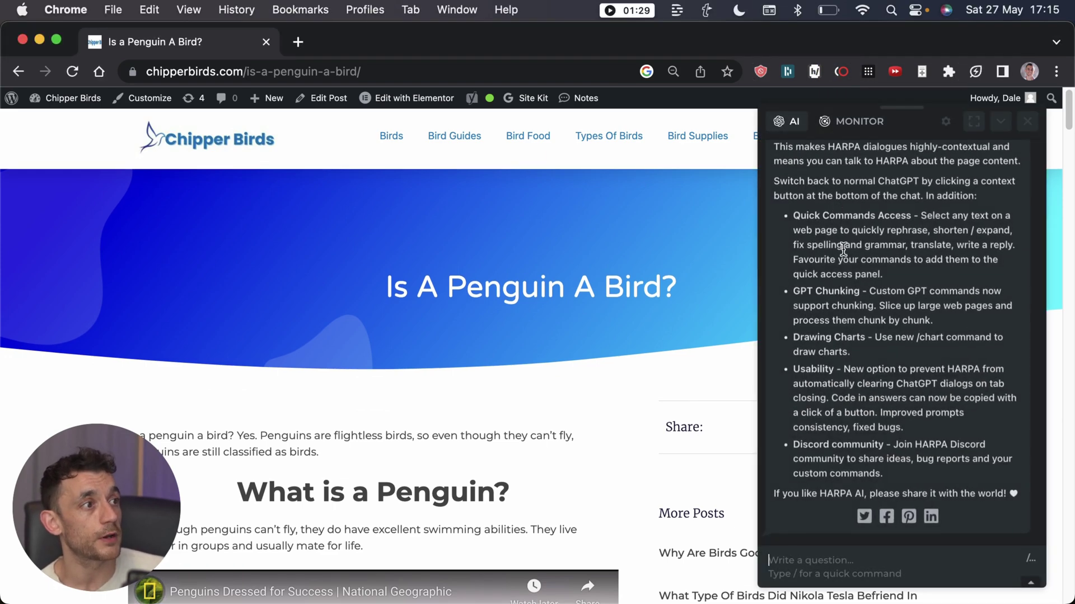
{"action": "type", "text": "Based on page text, create a blog outline, LSI keywords, headings, search intent, word count and writer instructions"}
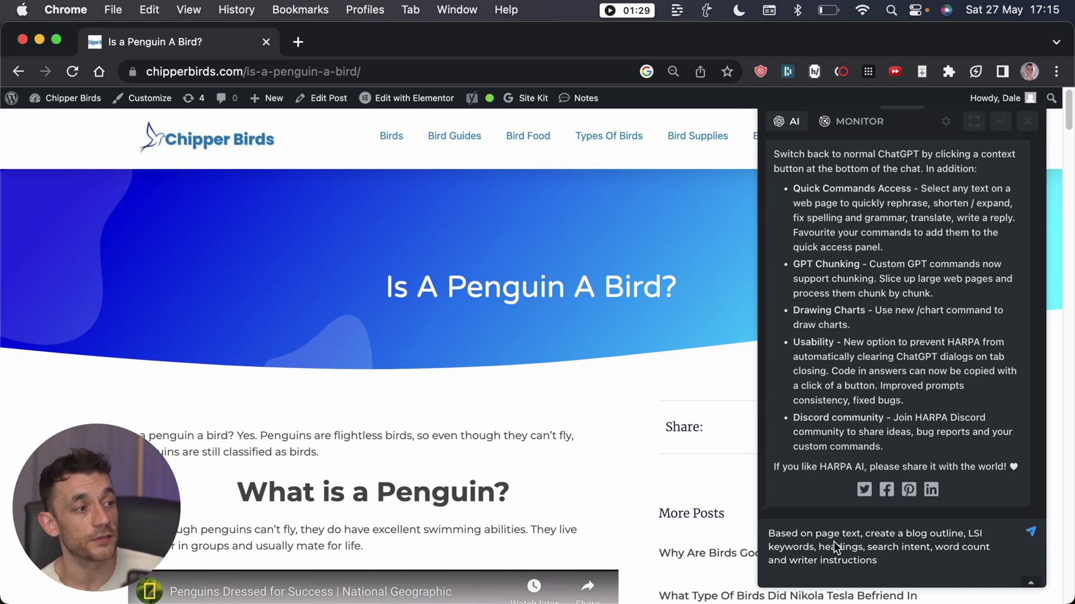
{"action": "key", "text": "Return"}
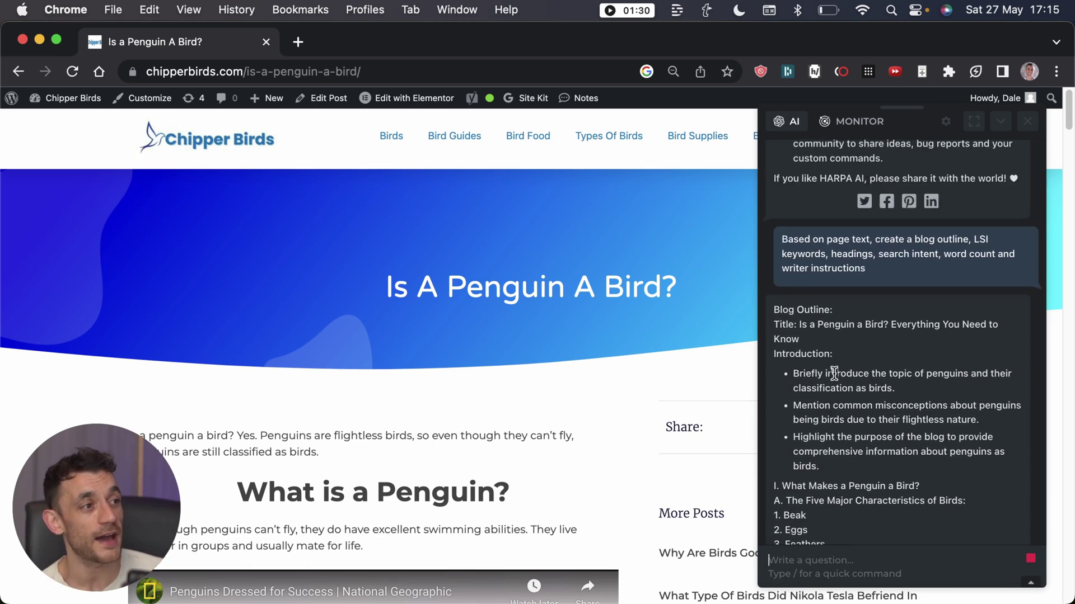
{"action": "scroll", "coordinate": [516, 413], "scroll_direction": "down", "scroll_amount": 15}
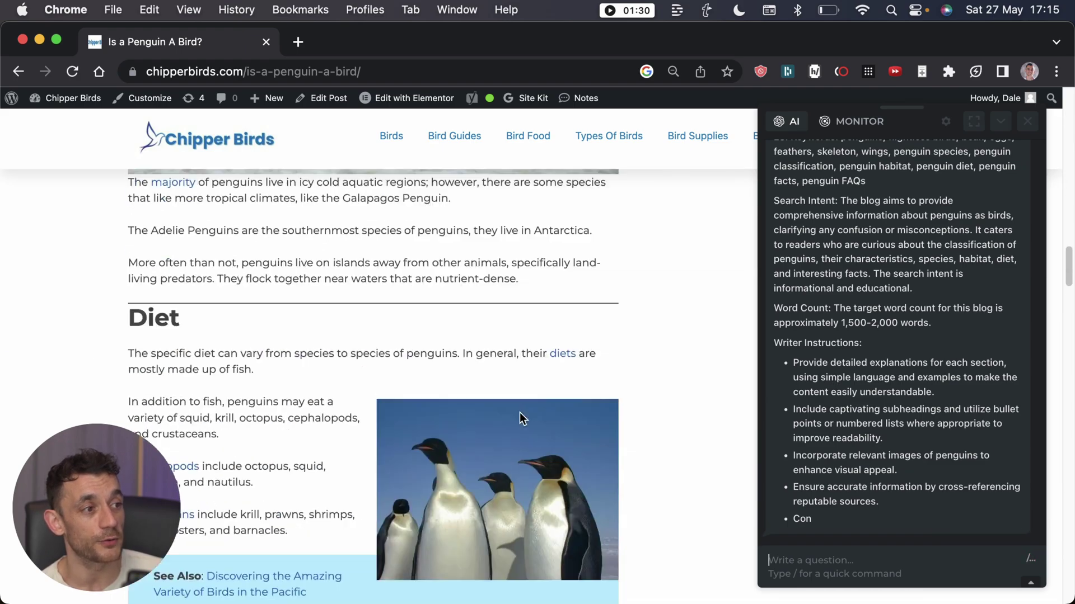
{"action": "scroll", "coordinate": [519, 419], "scroll_direction": "up", "scroll_amount": 15}
{"action": "scroll", "coordinate": [843, 384], "scroll_direction": "up", "scroll_amount": 2}
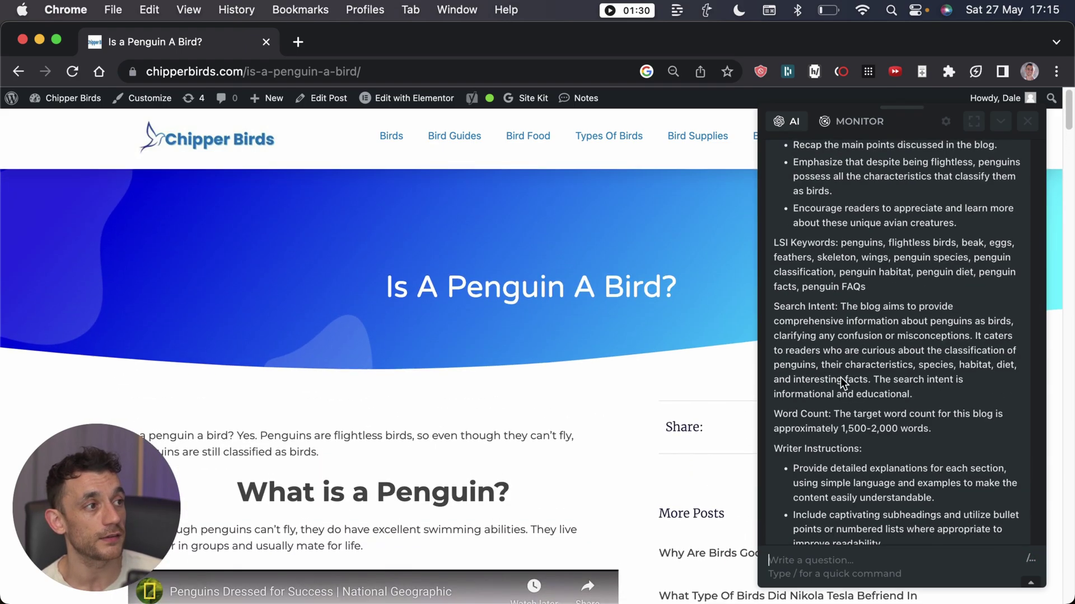
{"action": "scroll", "coordinate": [843, 383], "scroll_direction": "up", "scroll_amount": 1}
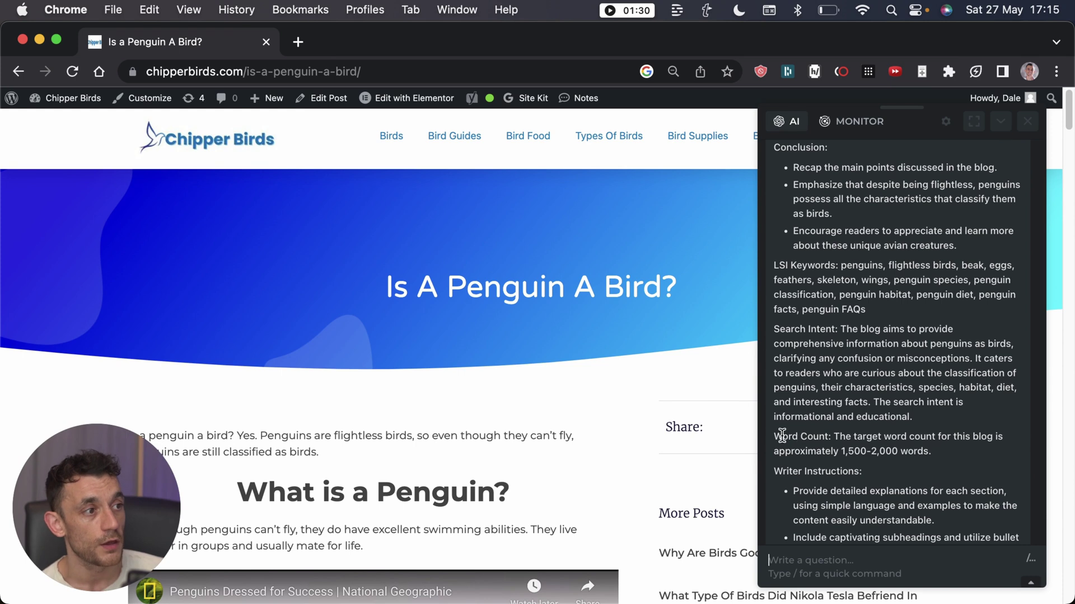
{"action": "left_click_drag", "start_coordinate": [782, 436], "coordinate": [952, 442]}
{"action": "scroll", "coordinate": [937, 443], "scroll_direction": "up", "scroll_amount": 2}
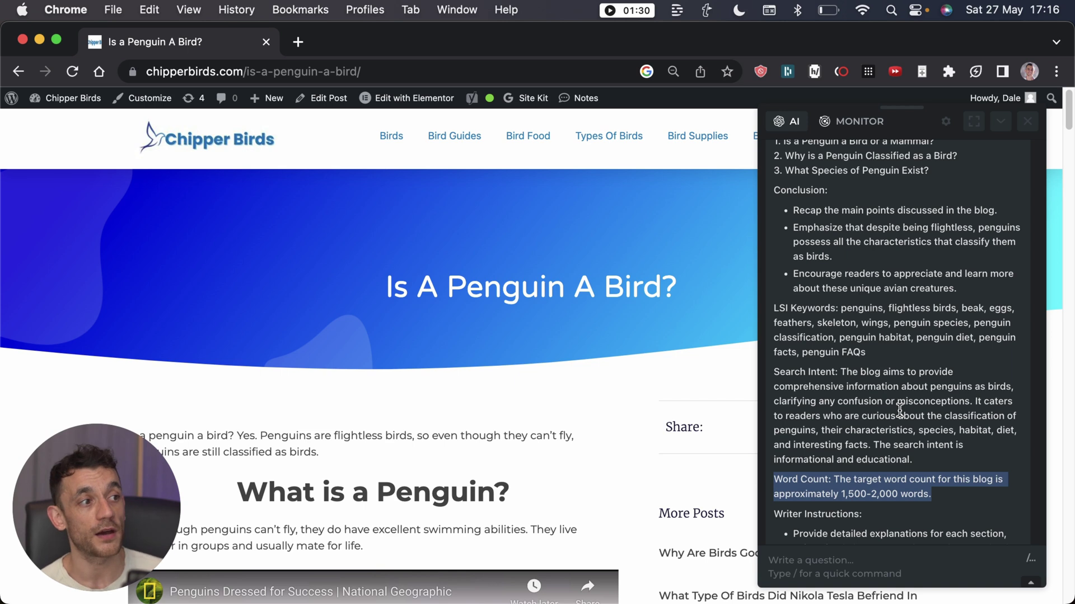
{"action": "scroll", "coordinate": [900, 411], "scroll_direction": "up", "scroll_amount": 1}
{"action": "left_click_drag", "start_coordinate": [913, 483], "coordinate": [776, 395]}
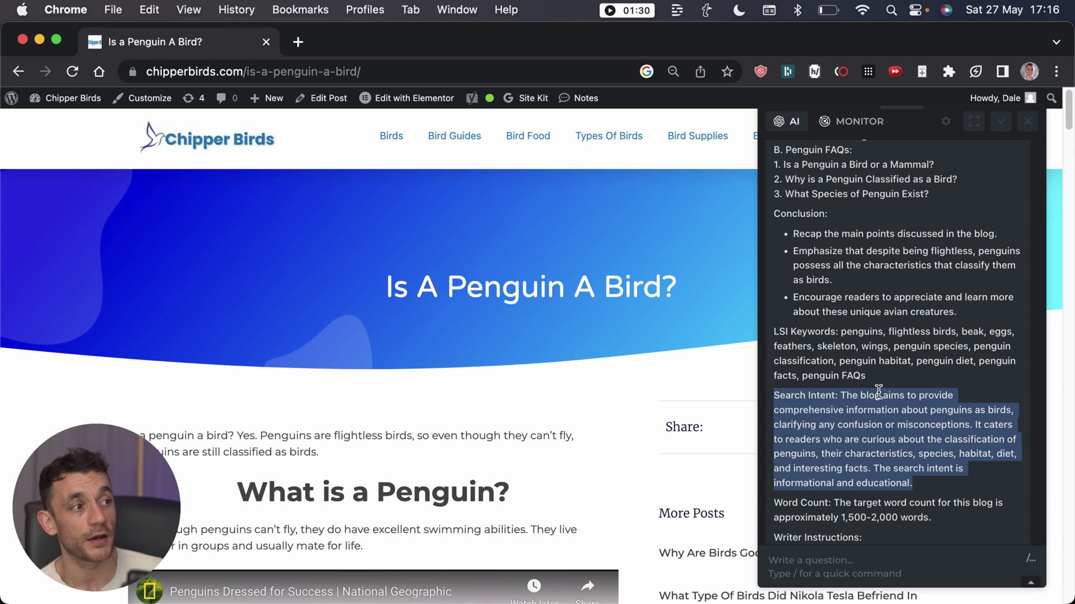
{"action": "scroll", "coordinate": [871, 482], "scroll_direction": "up", "scroll_amount": 2}
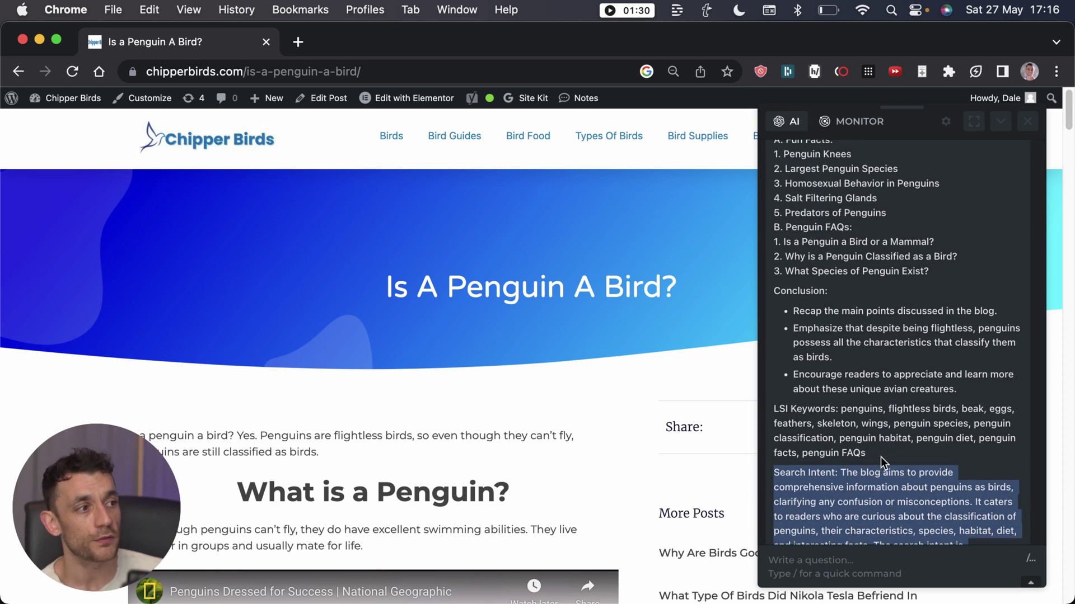
{"action": "left_click_drag", "start_coordinate": [881, 457], "coordinate": [761, 409]}
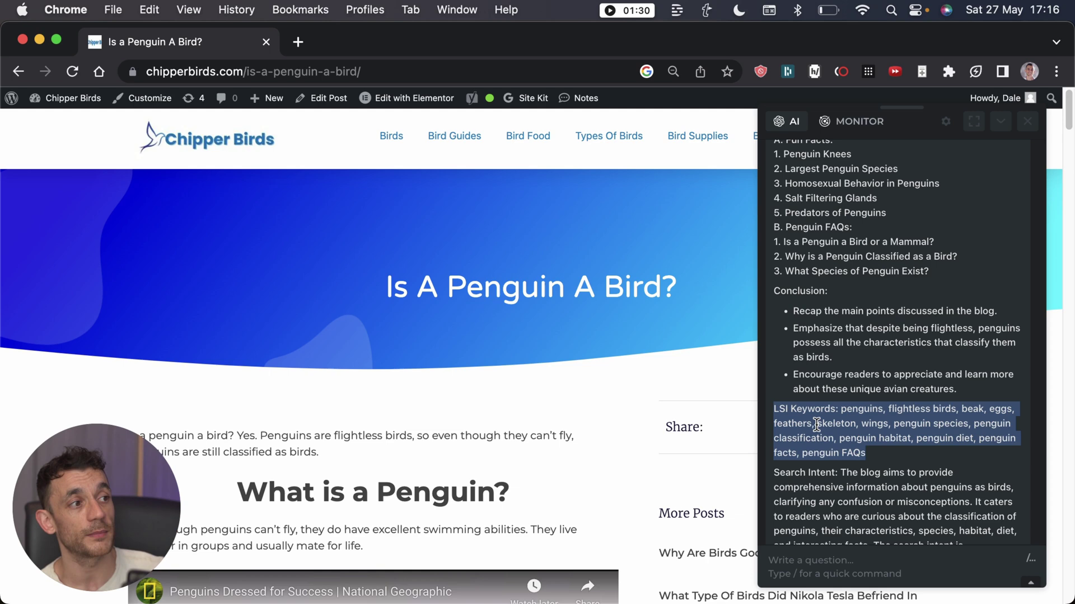
{"action": "scroll", "coordinate": [817, 423], "scroll_direction": "up", "scroll_amount": 10}
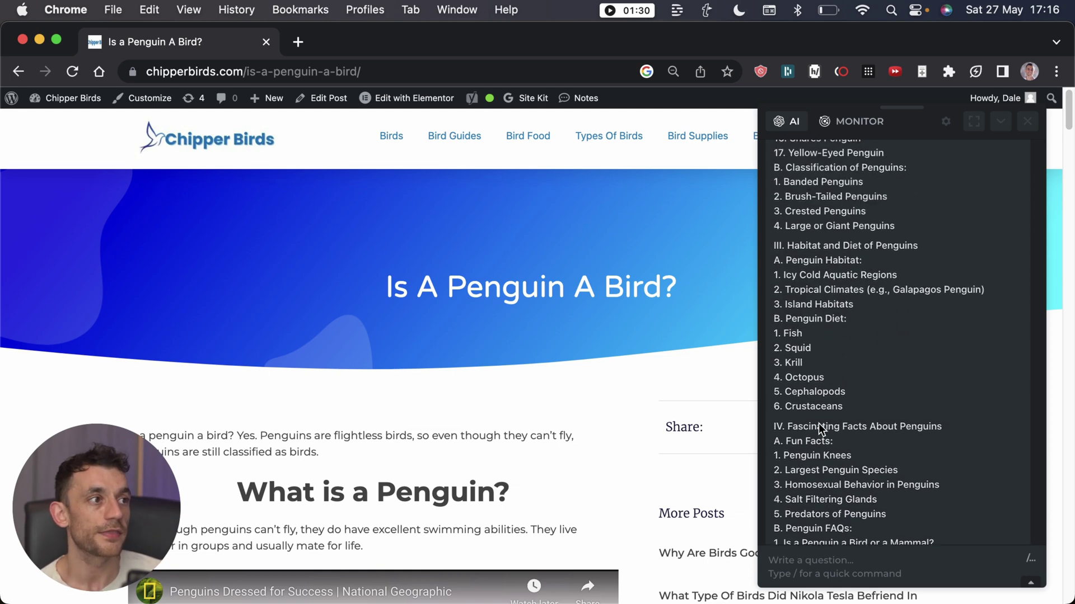
{"action": "scroll", "coordinate": [818, 429], "scroll_direction": "up", "scroll_amount": 10}
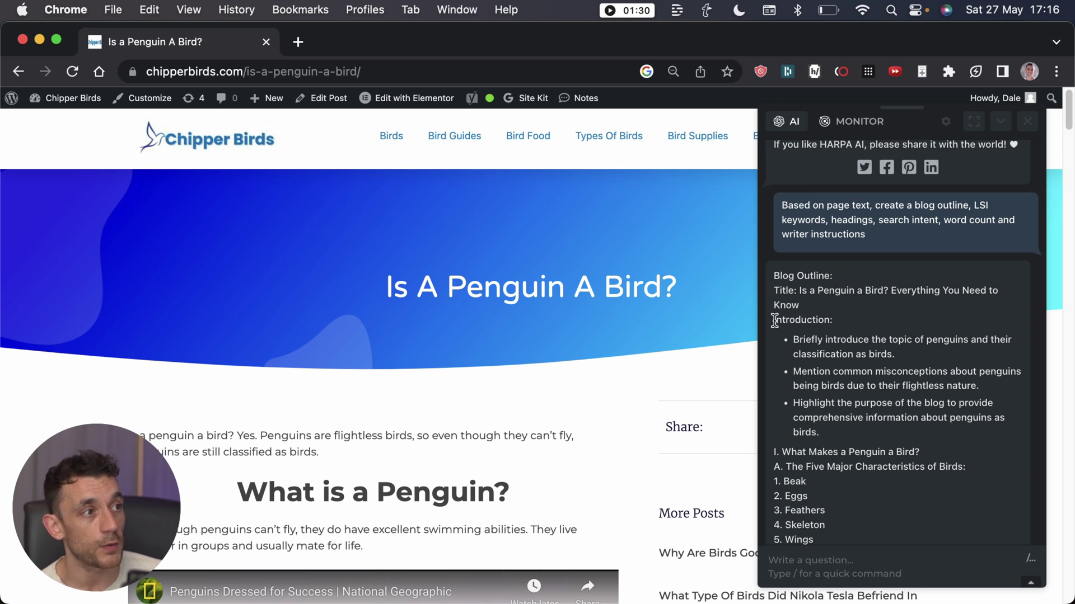
{"action": "left_click_drag", "start_coordinate": [774, 320], "coordinate": [874, 446]}
{"action": "left_click", "coordinate": [852, 332]}
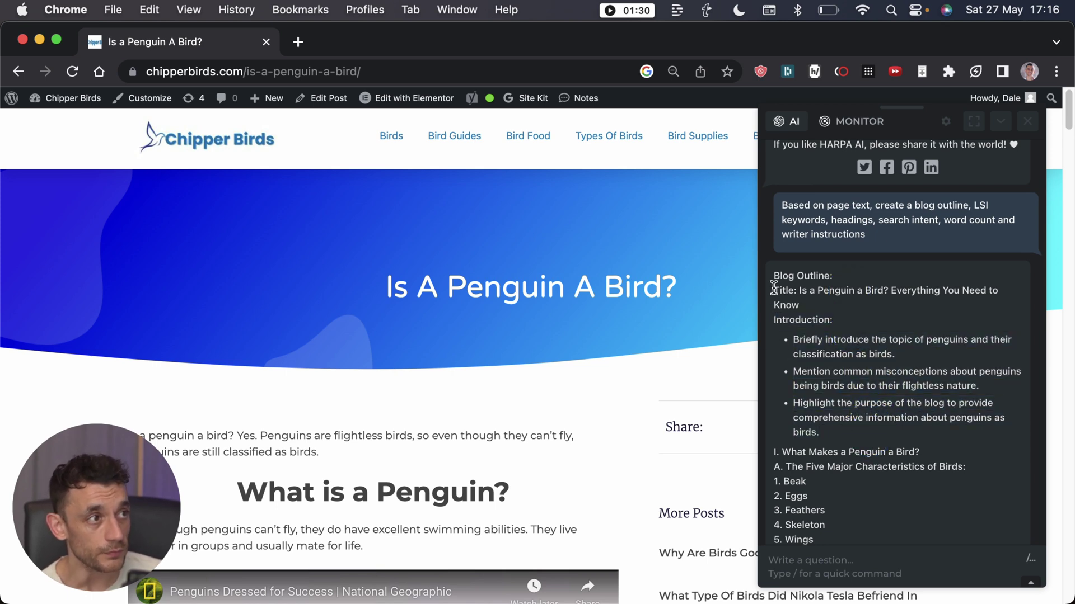
{"action": "left_click_drag", "start_coordinate": [774, 290], "coordinate": [995, 306]}
{"action": "scroll", "coordinate": [848, 361], "scroll_direction": "down", "scroll_amount": 10}
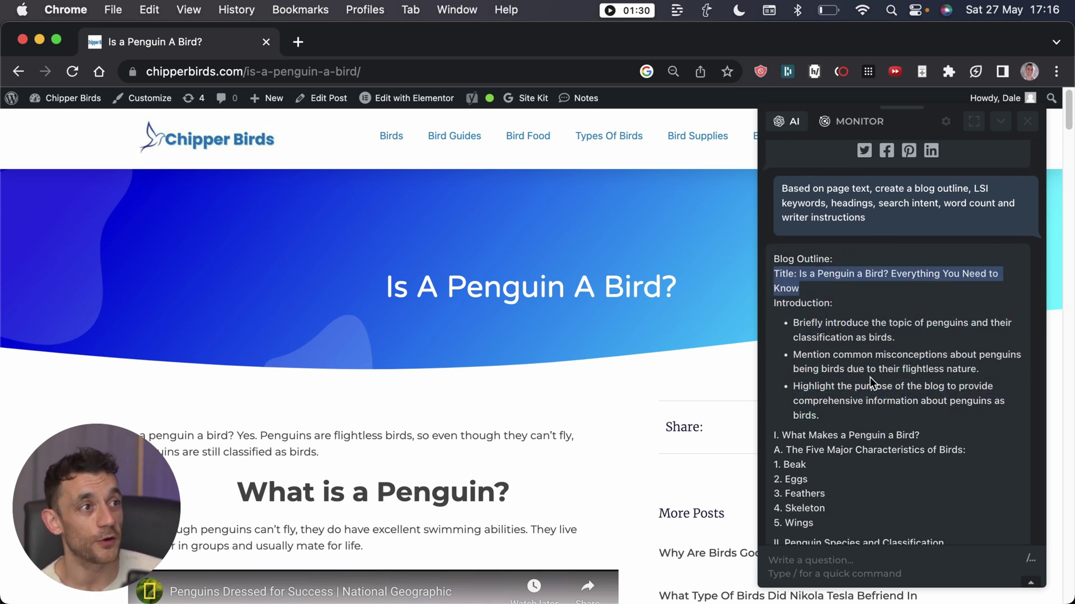
{"action": "scroll", "coordinate": [867, 396], "scroll_direction": "down", "scroll_amount": 15}
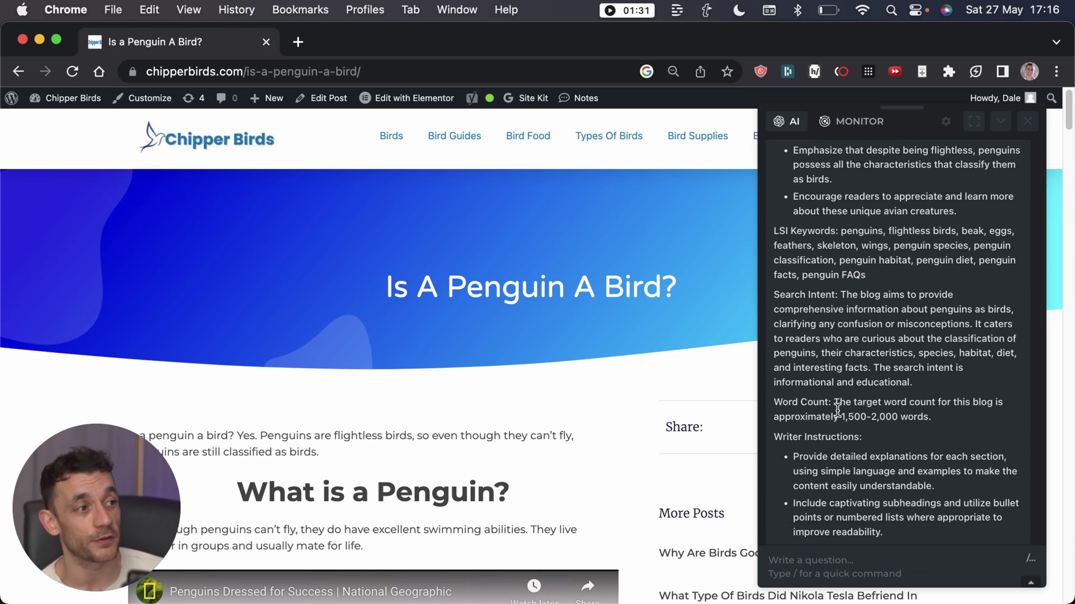
{"action": "scroll", "coordinate": [837, 409], "scroll_direction": "up", "scroll_amount": 15}
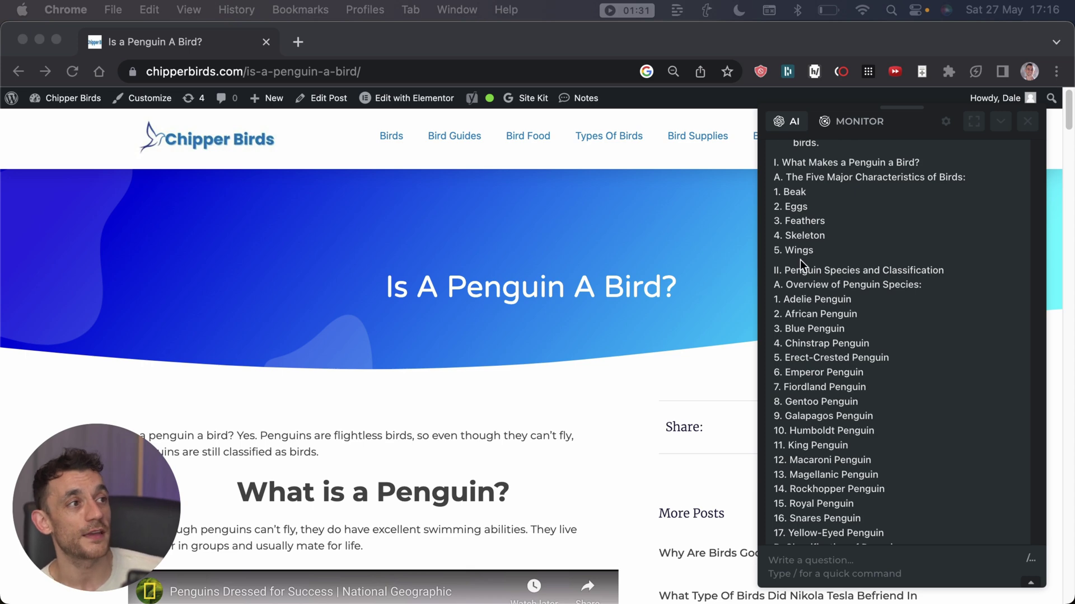
{"action": "scroll", "coordinate": [891, 298], "scroll_direction": "up", "scroll_amount": 8}
{"action": "scroll", "coordinate": [282, 313], "scroll_direction": "down", "scroll_amount": 10}
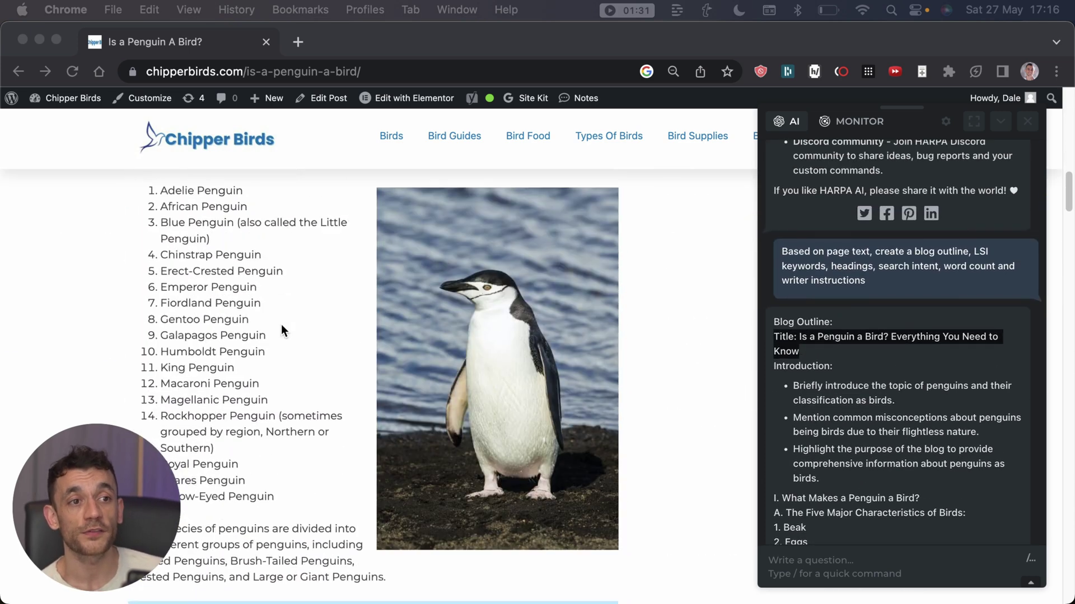
{"action": "scroll", "coordinate": [282, 327], "scroll_direction": "down", "scroll_amount": 10}
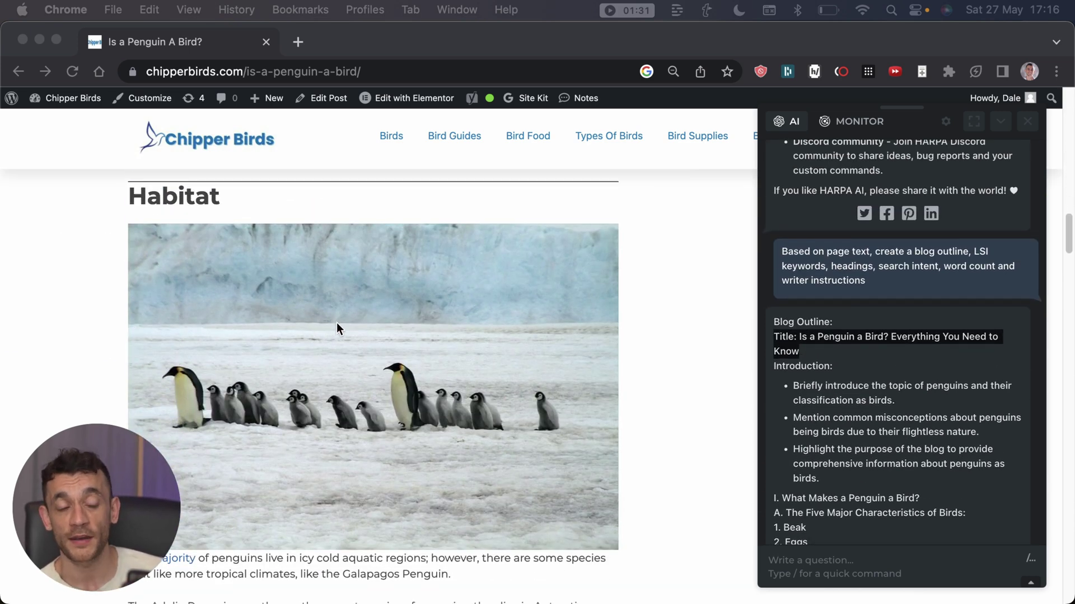
{"action": "scroll", "coordinate": [337, 327], "scroll_direction": "down", "scroll_amount": 10}
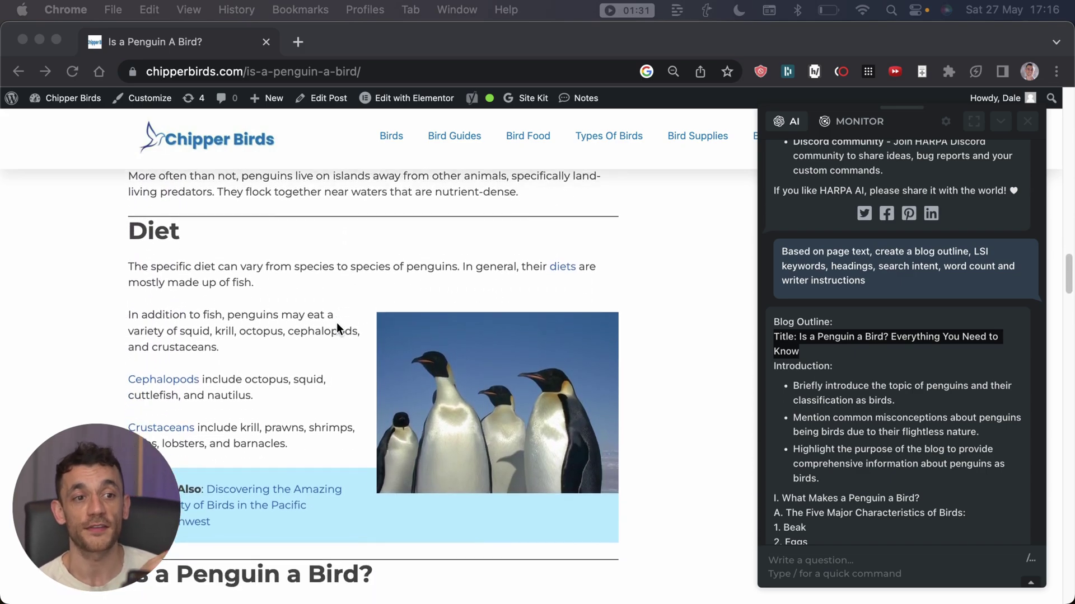
{"action": "scroll", "coordinate": [337, 324], "scroll_direction": "down", "scroll_amount": 6}
{"action": "scroll", "coordinate": [337, 324], "scroll_direction": "up", "scroll_amount": 15}
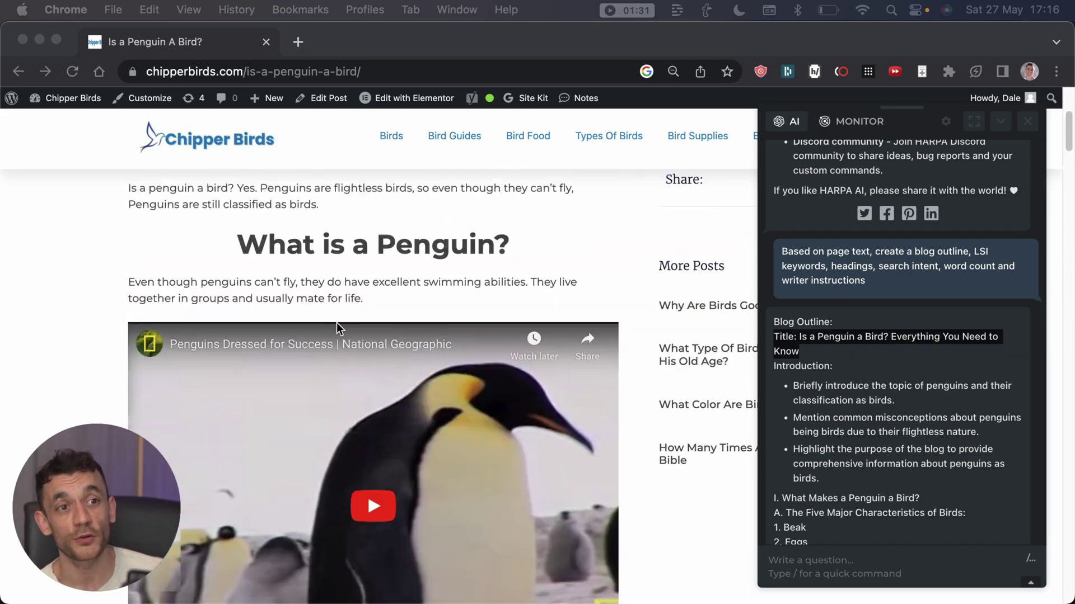
{"action": "scroll", "coordinate": [337, 322], "scroll_direction": "up", "scroll_amount": 10}
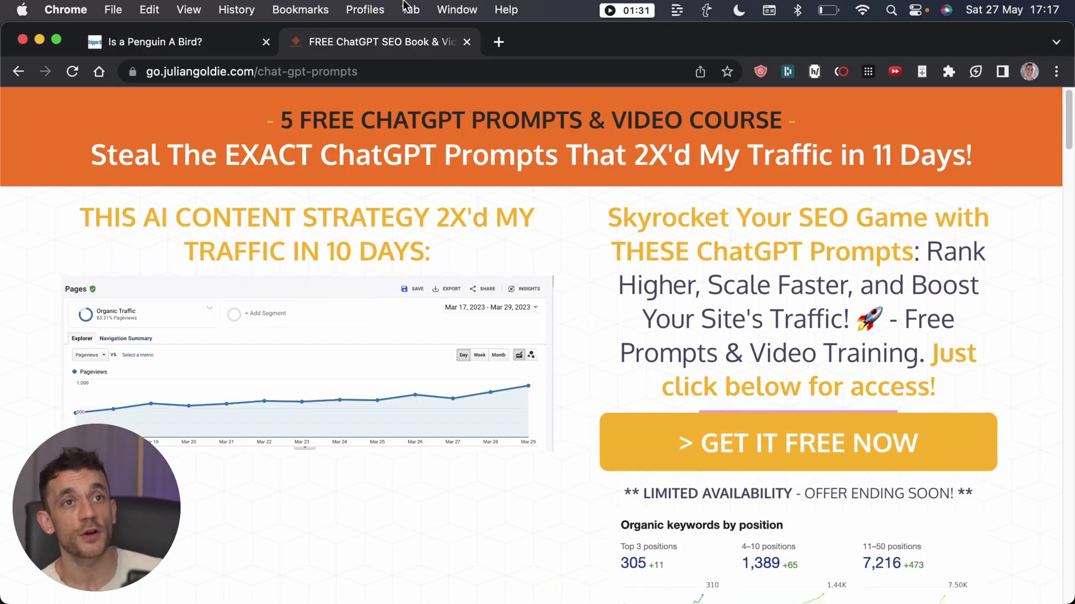
- Highlight the free ChatGPT prompts headline, then open and dismiss the GET IT FREE NOW signup form
{"action": "left_click_drag", "start_coordinate": [57, 112], "coordinate": [977, 154]}
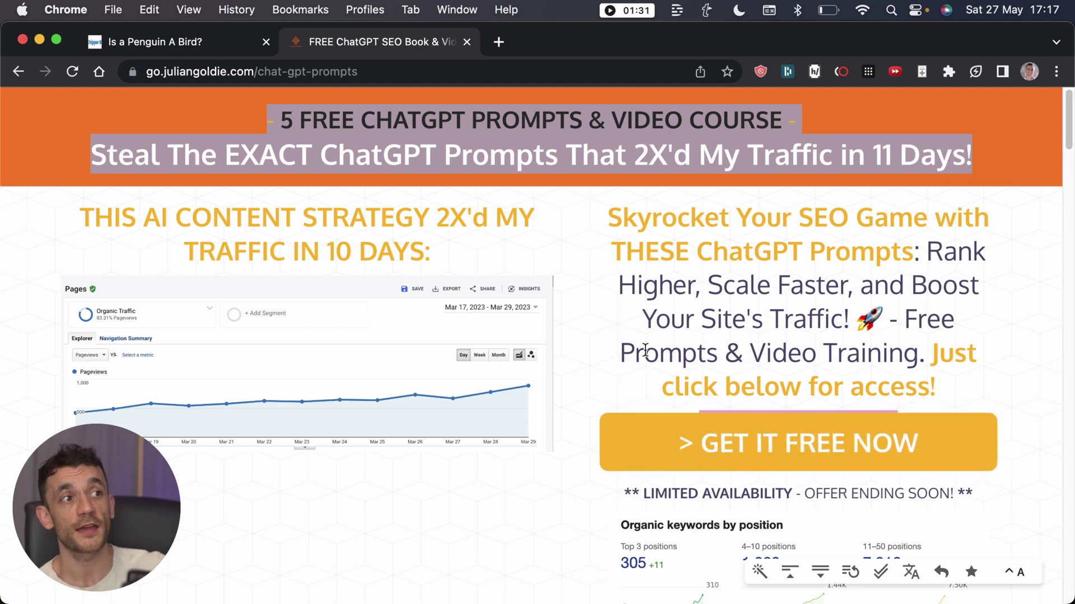
{"action": "scroll", "coordinate": [784, 498], "scroll_direction": "down", "scroll_amount": 6}
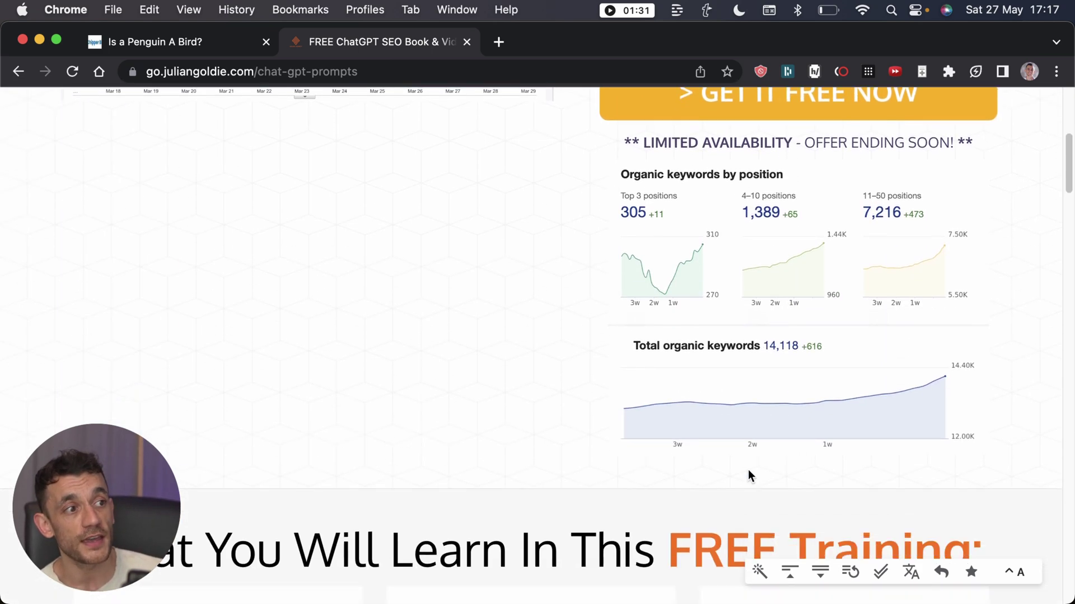
{"action": "scroll", "coordinate": [748, 476], "scroll_direction": "up", "scroll_amount": 6}
{"action": "left_click", "coordinate": [750, 451]}
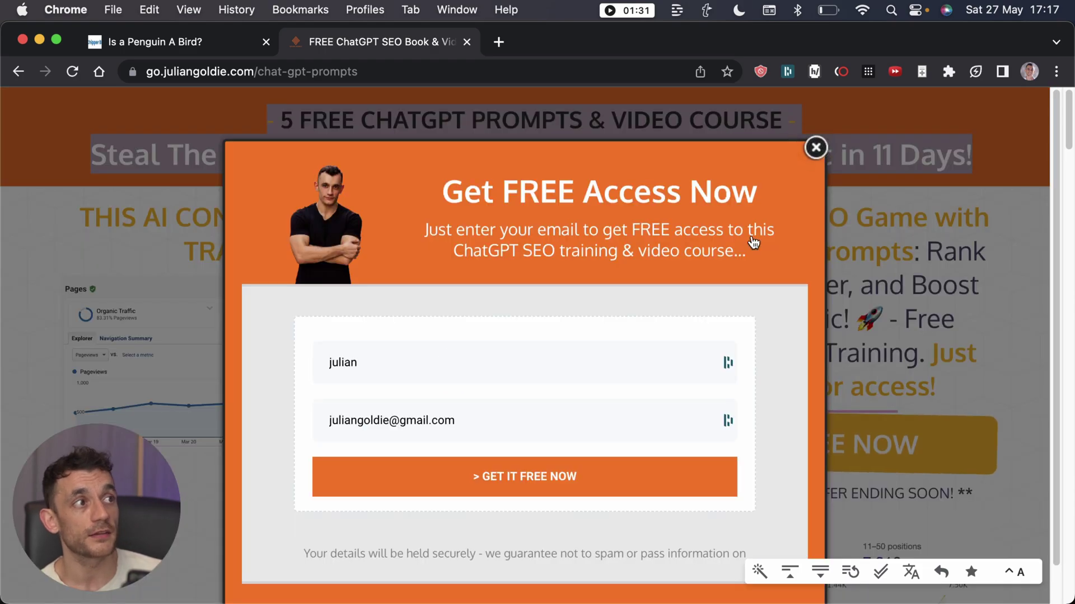
{"action": "left_click", "coordinate": [816, 148]}
{"action": "scroll", "coordinate": [653, 347], "scroll_direction": "down", "scroll_amount": 15}
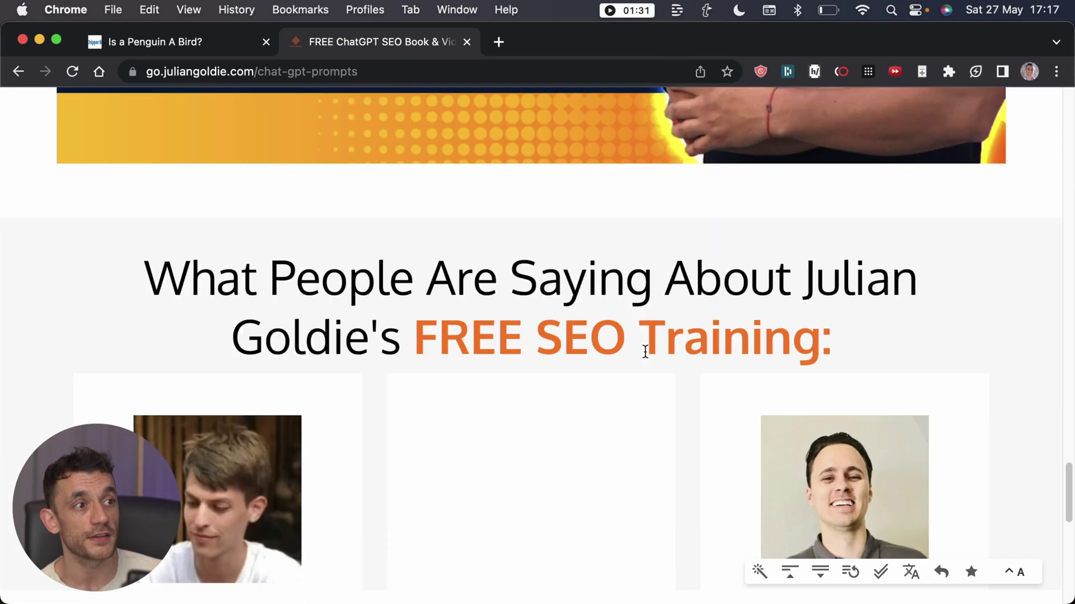
{"action": "scroll", "coordinate": [655, 335], "scroll_direction": "up", "scroll_amount": 15}
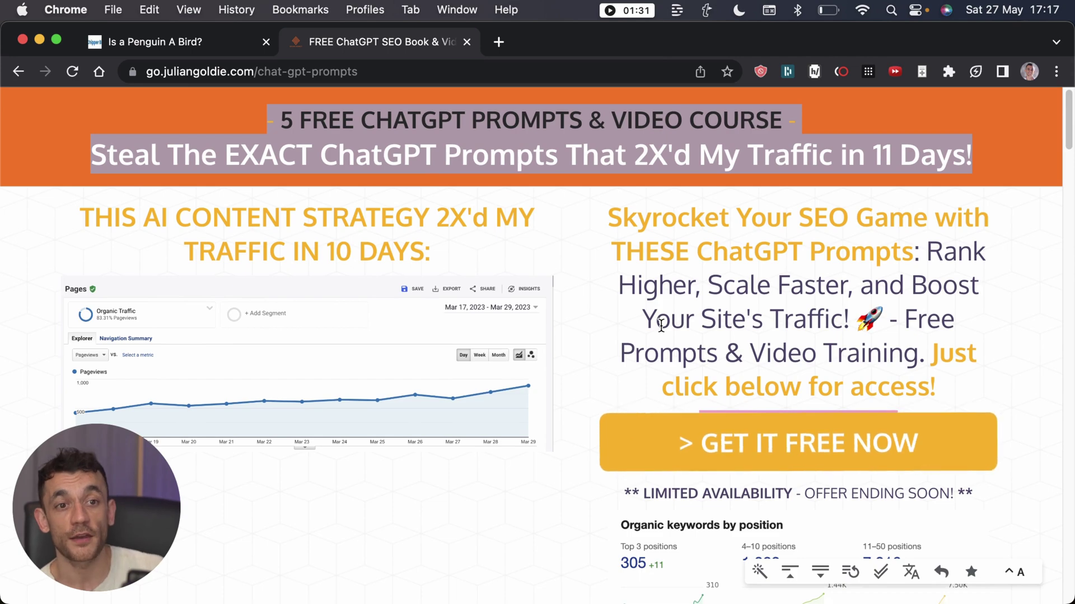